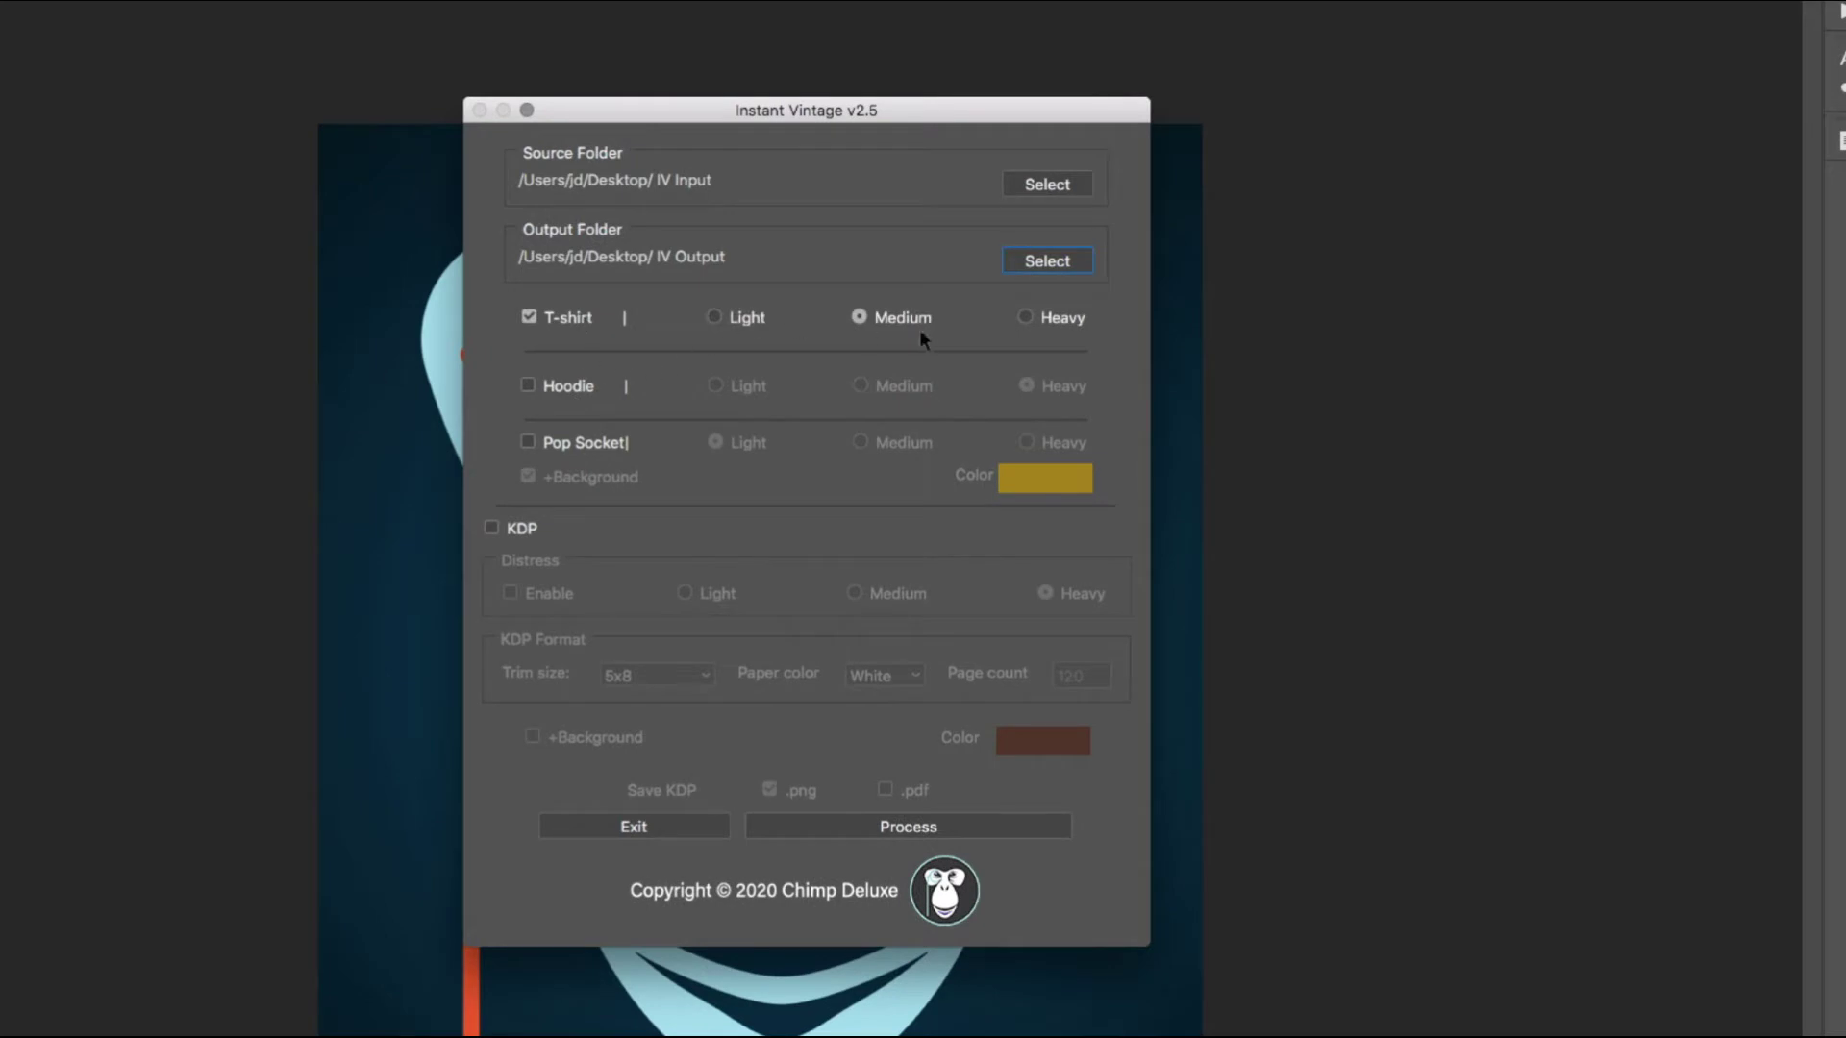
Enable the Hoodie output with the Heavy fade and the Pop Socket output with the Light fade.
click(580, 386)
click(779, 390)
click(611, 454)
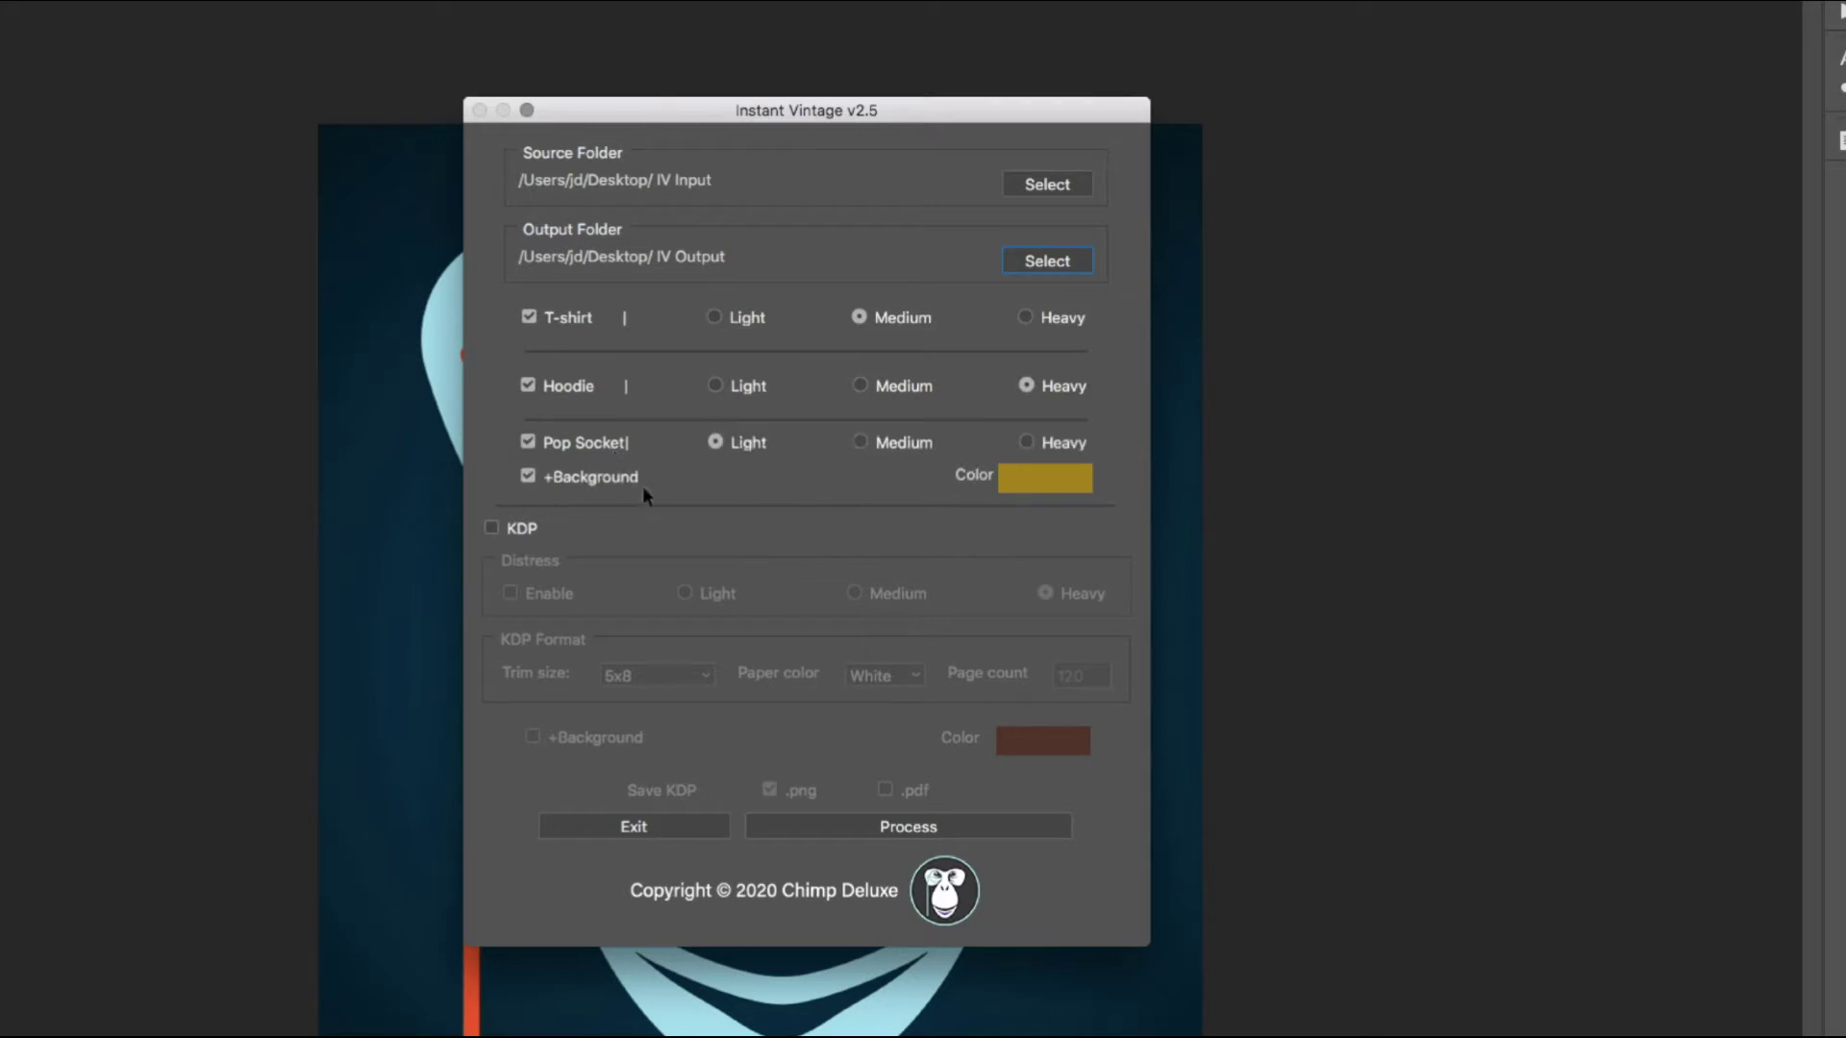
Keep the Pop Socket background enabled and set its color to a medium blue.
click(641, 480)
click(640, 477)
click(1057, 486)
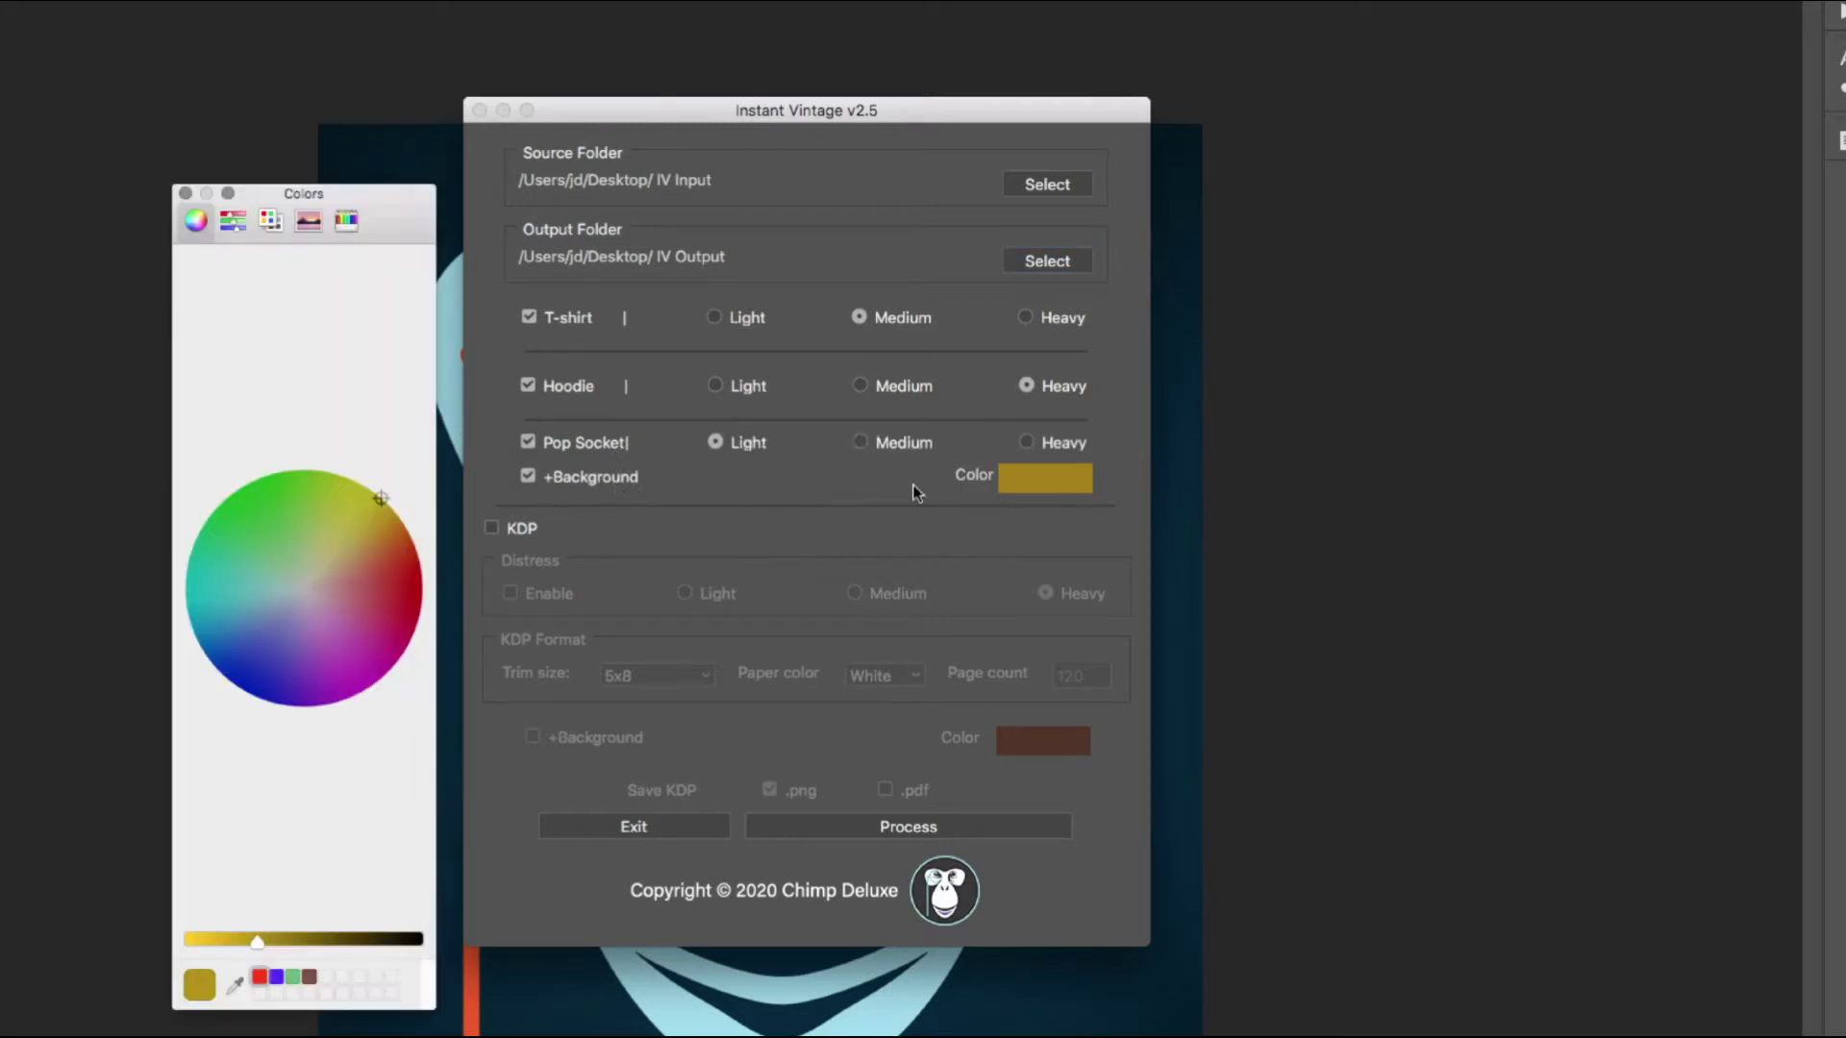
drag(293, 584, 220, 610)
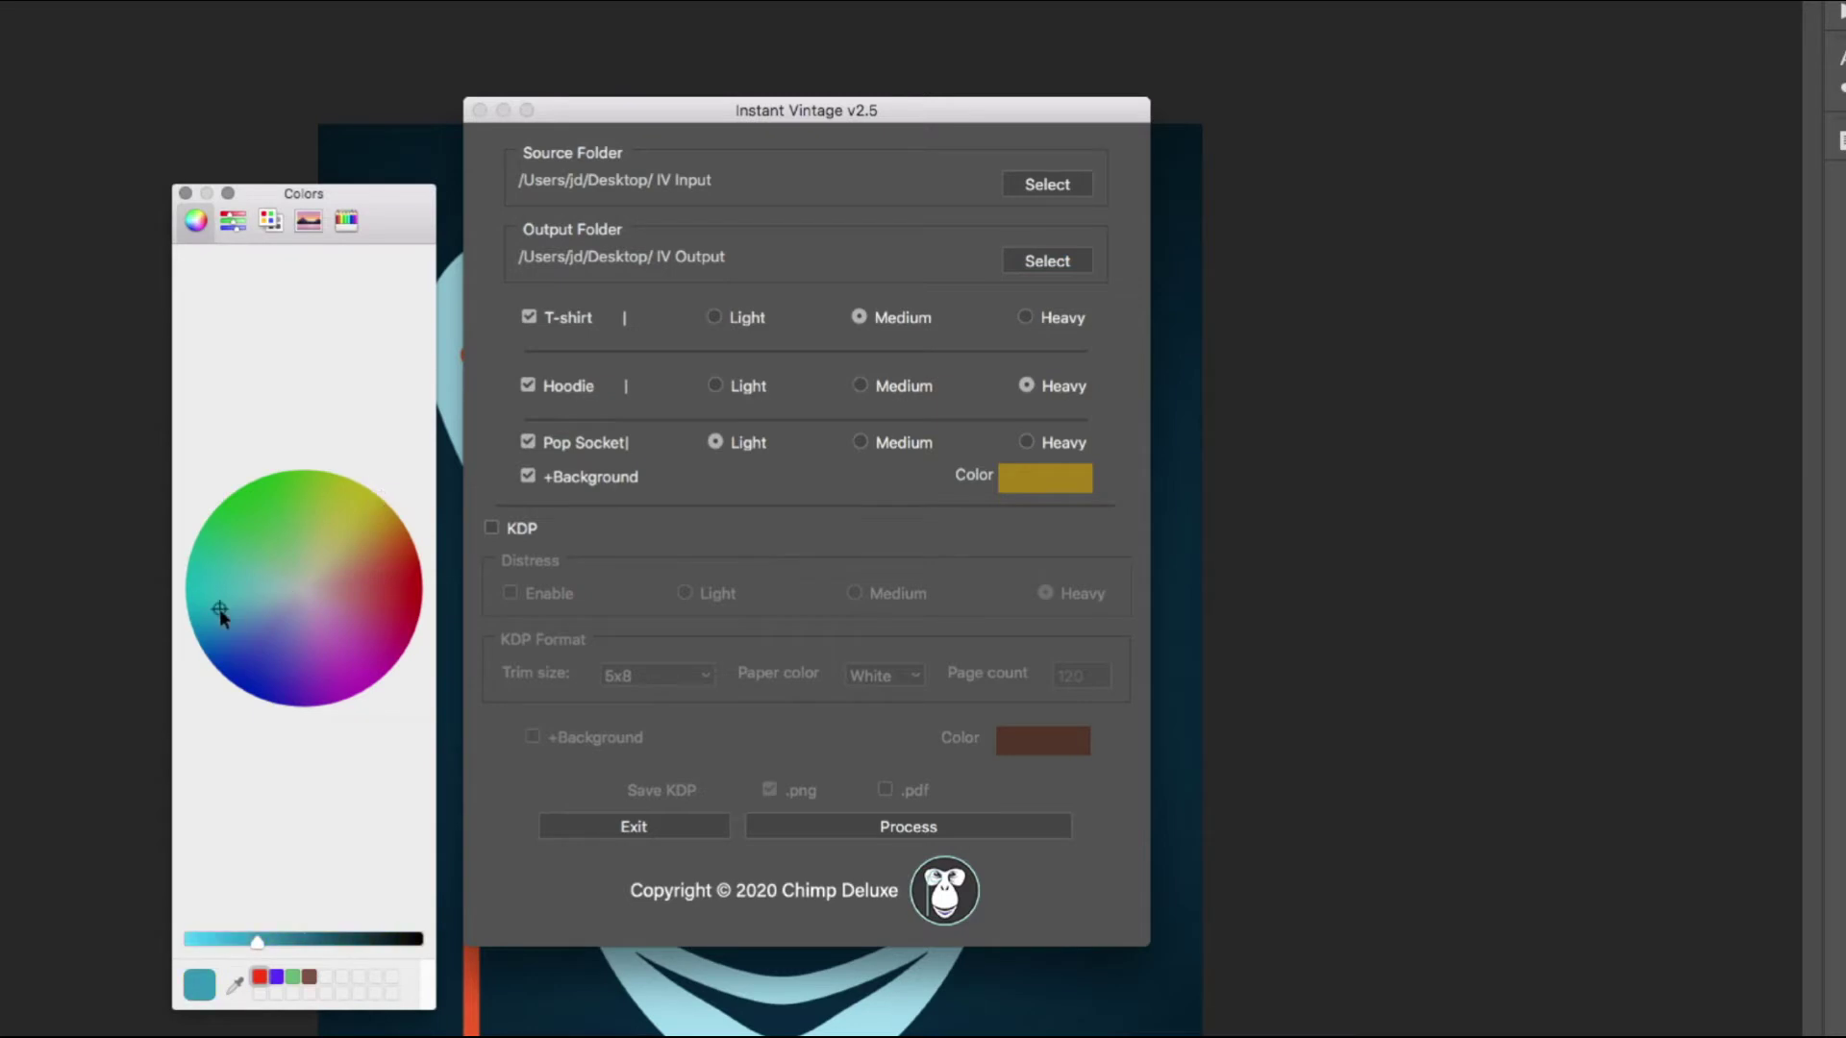
click(185, 194)
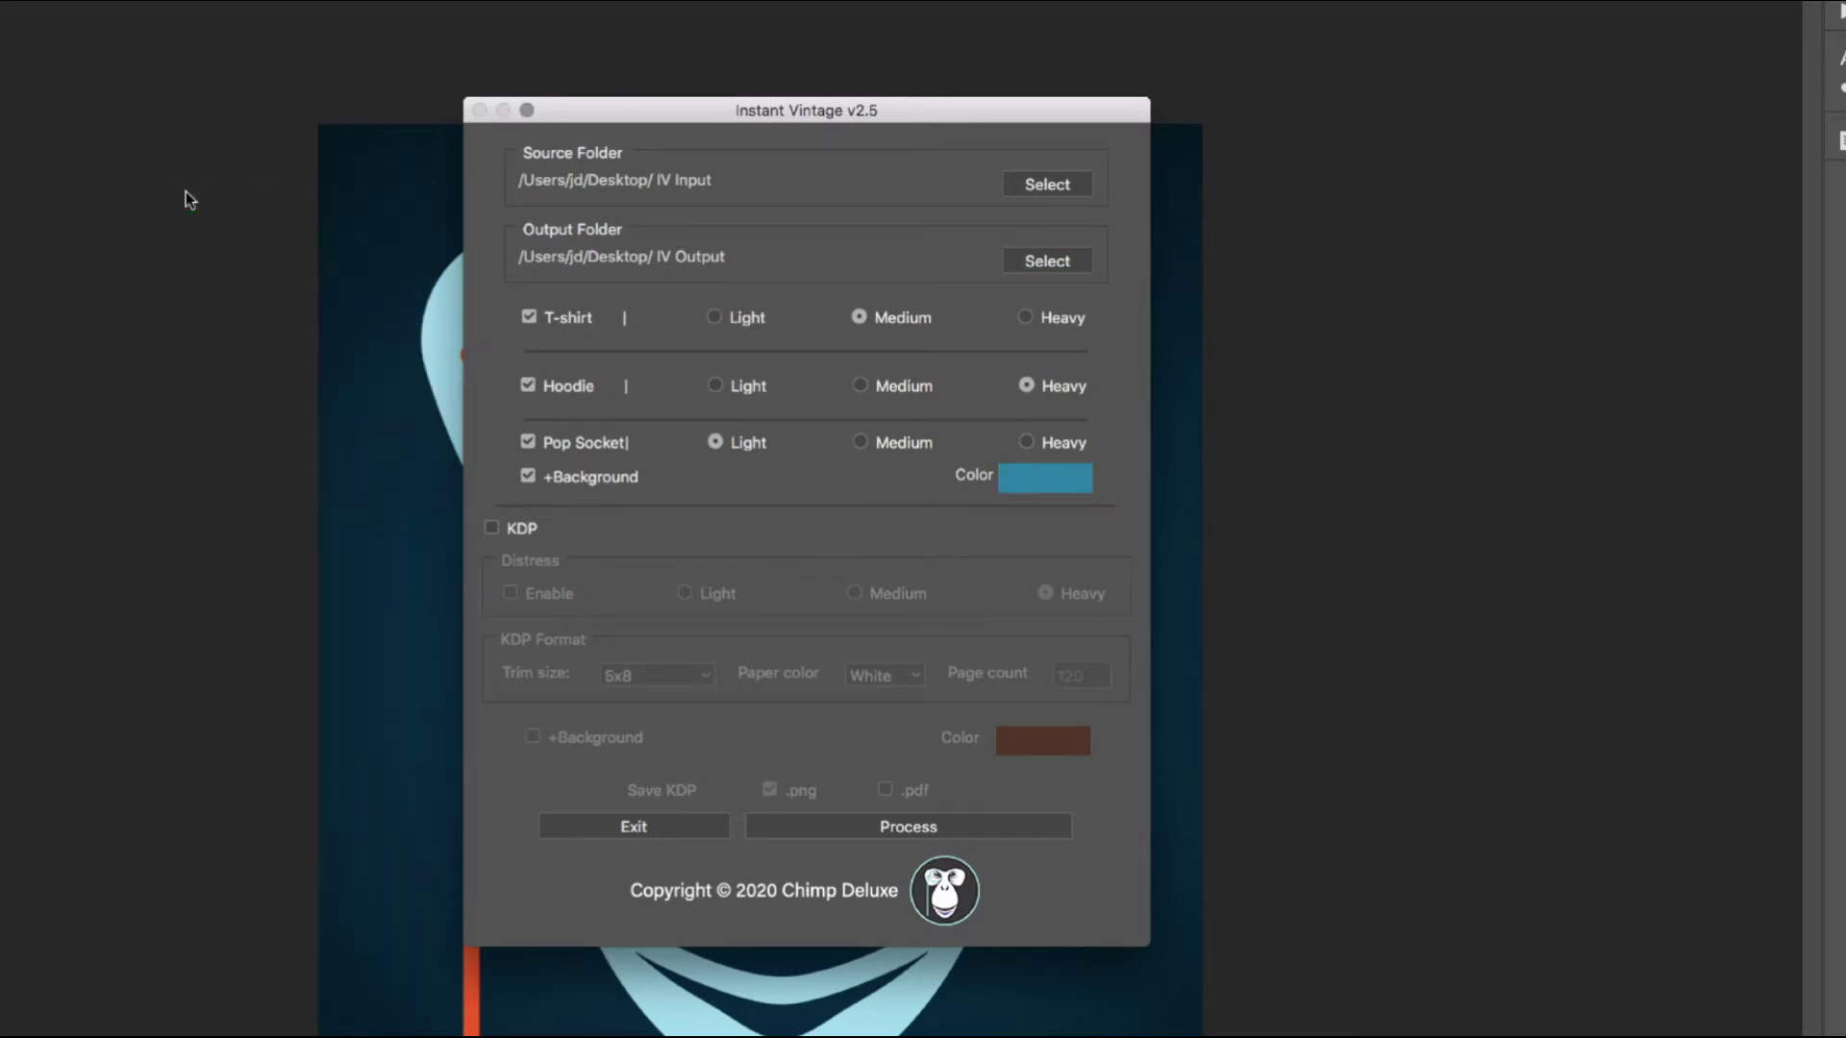
Enable KDP output with a 6x9 trim size, Cream paper color and a page count of 100.
click(519, 530)
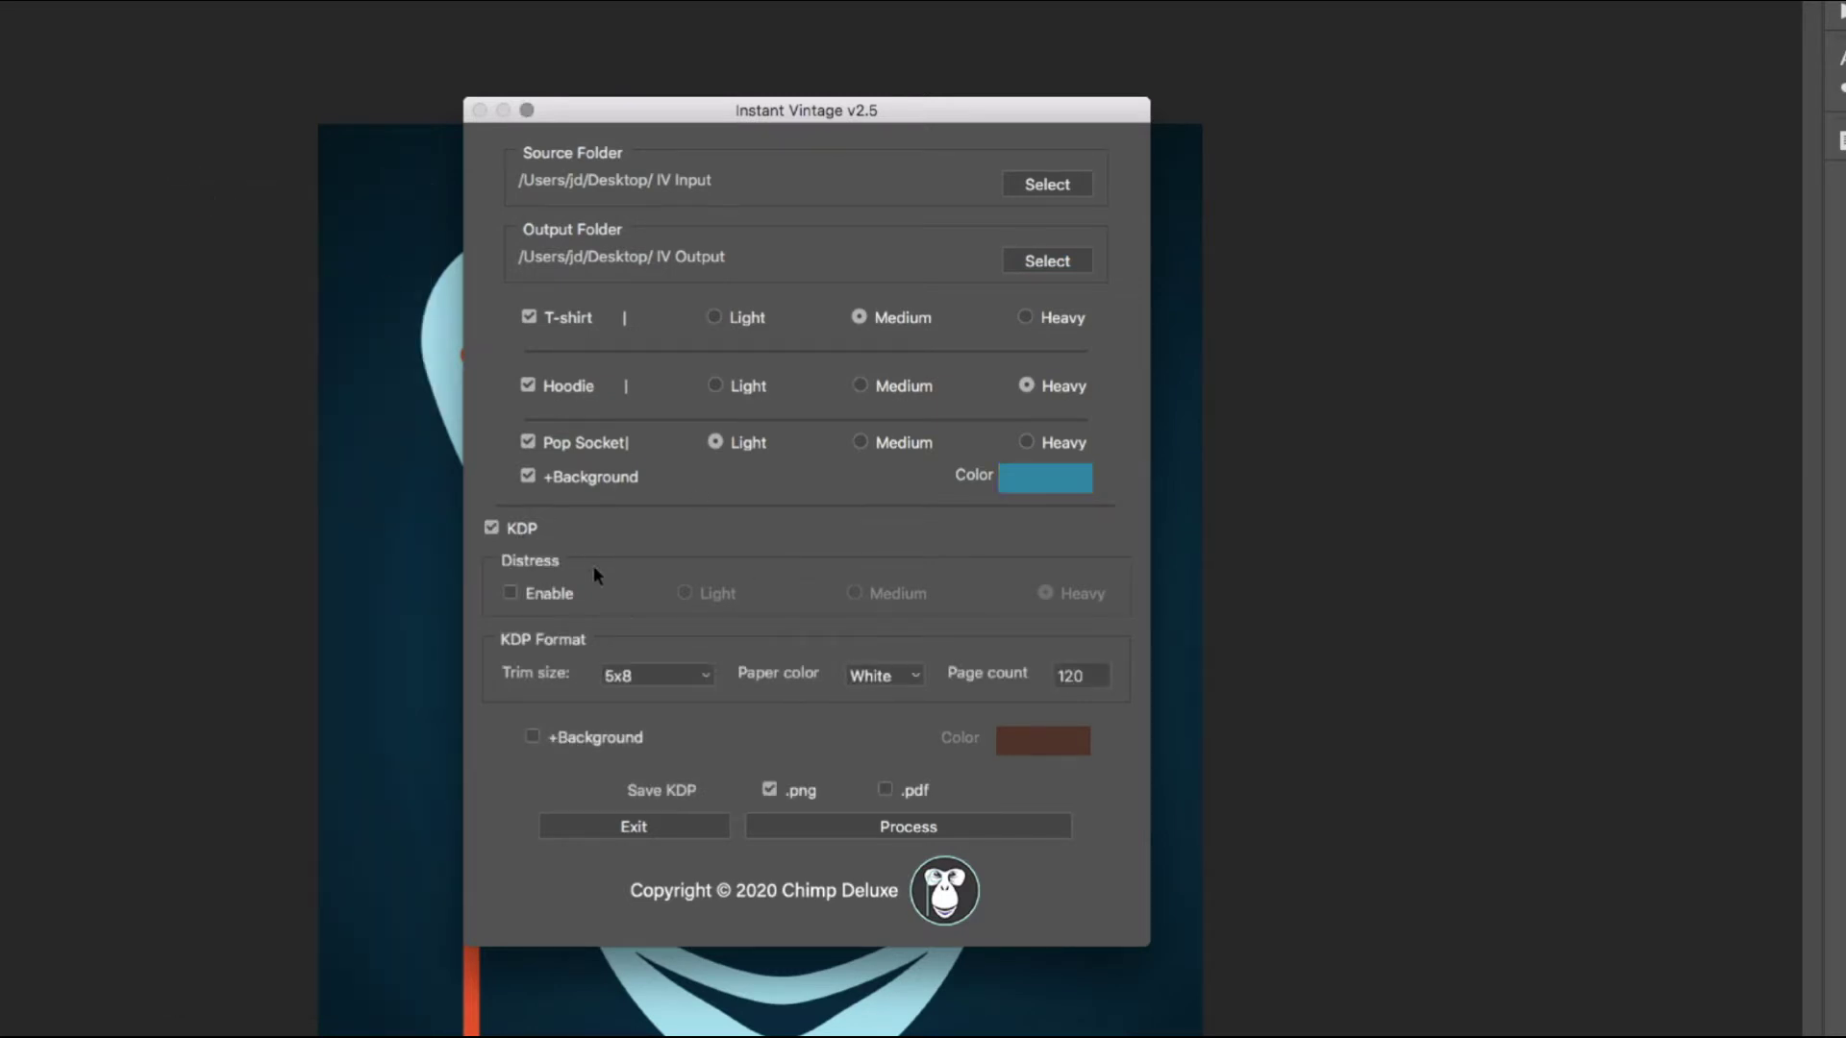
click(667, 676)
click(672, 748)
click(921, 675)
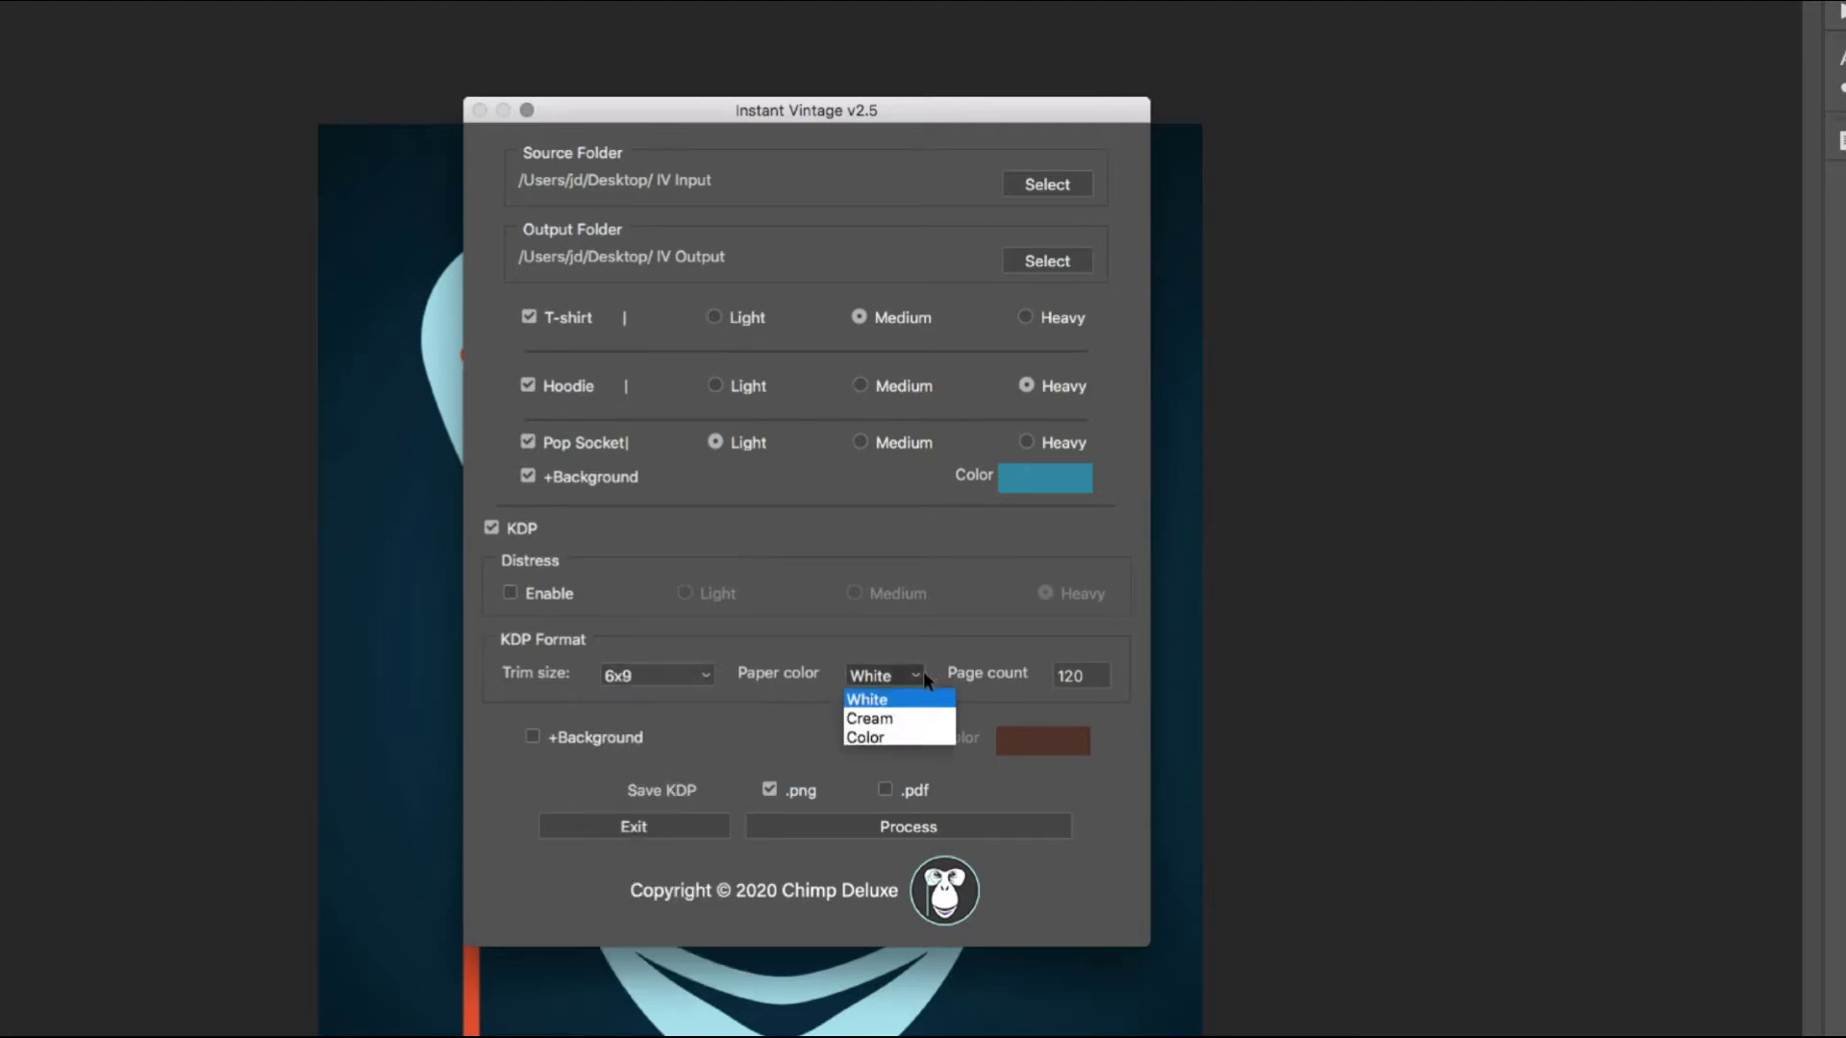
click(901, 719)
double_click(1075, 676)
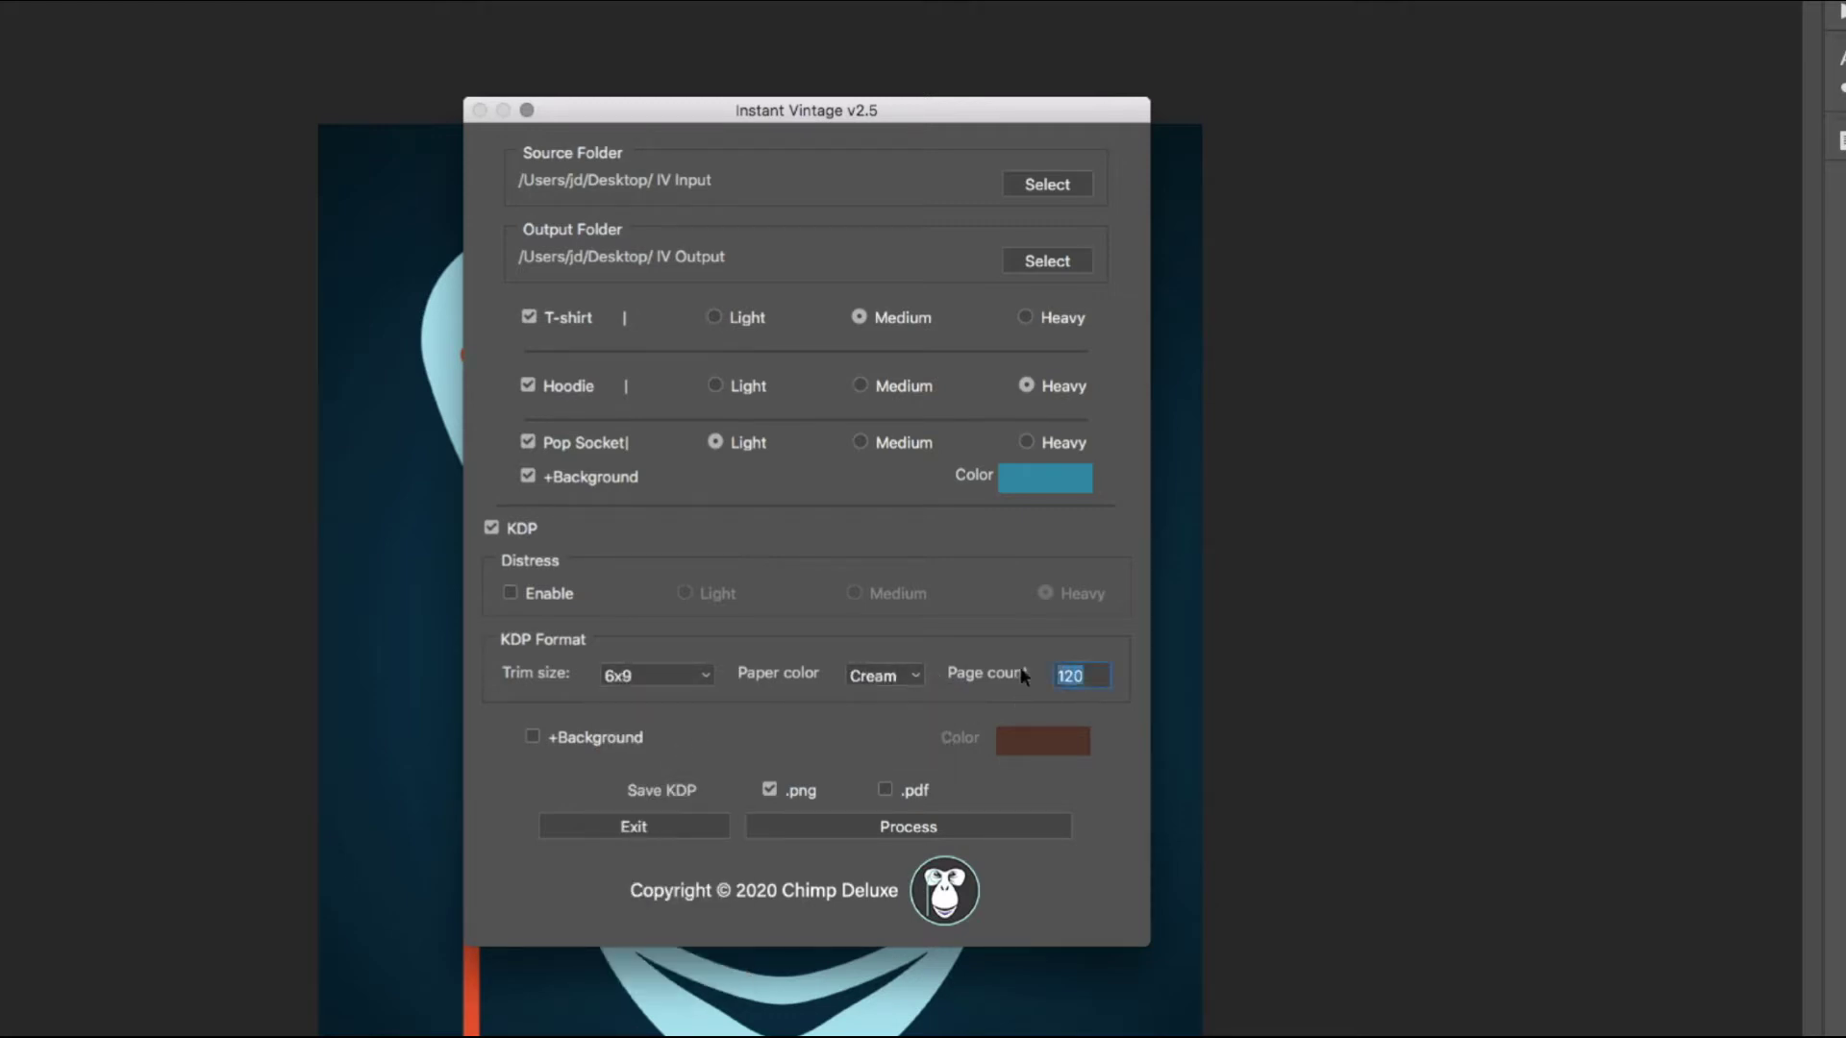
text(100)
Add a dark green background to the KDP output and have it saved as .pdf instead of .png.
click(549, 741)
click(1026, 746)
click(309, 511)
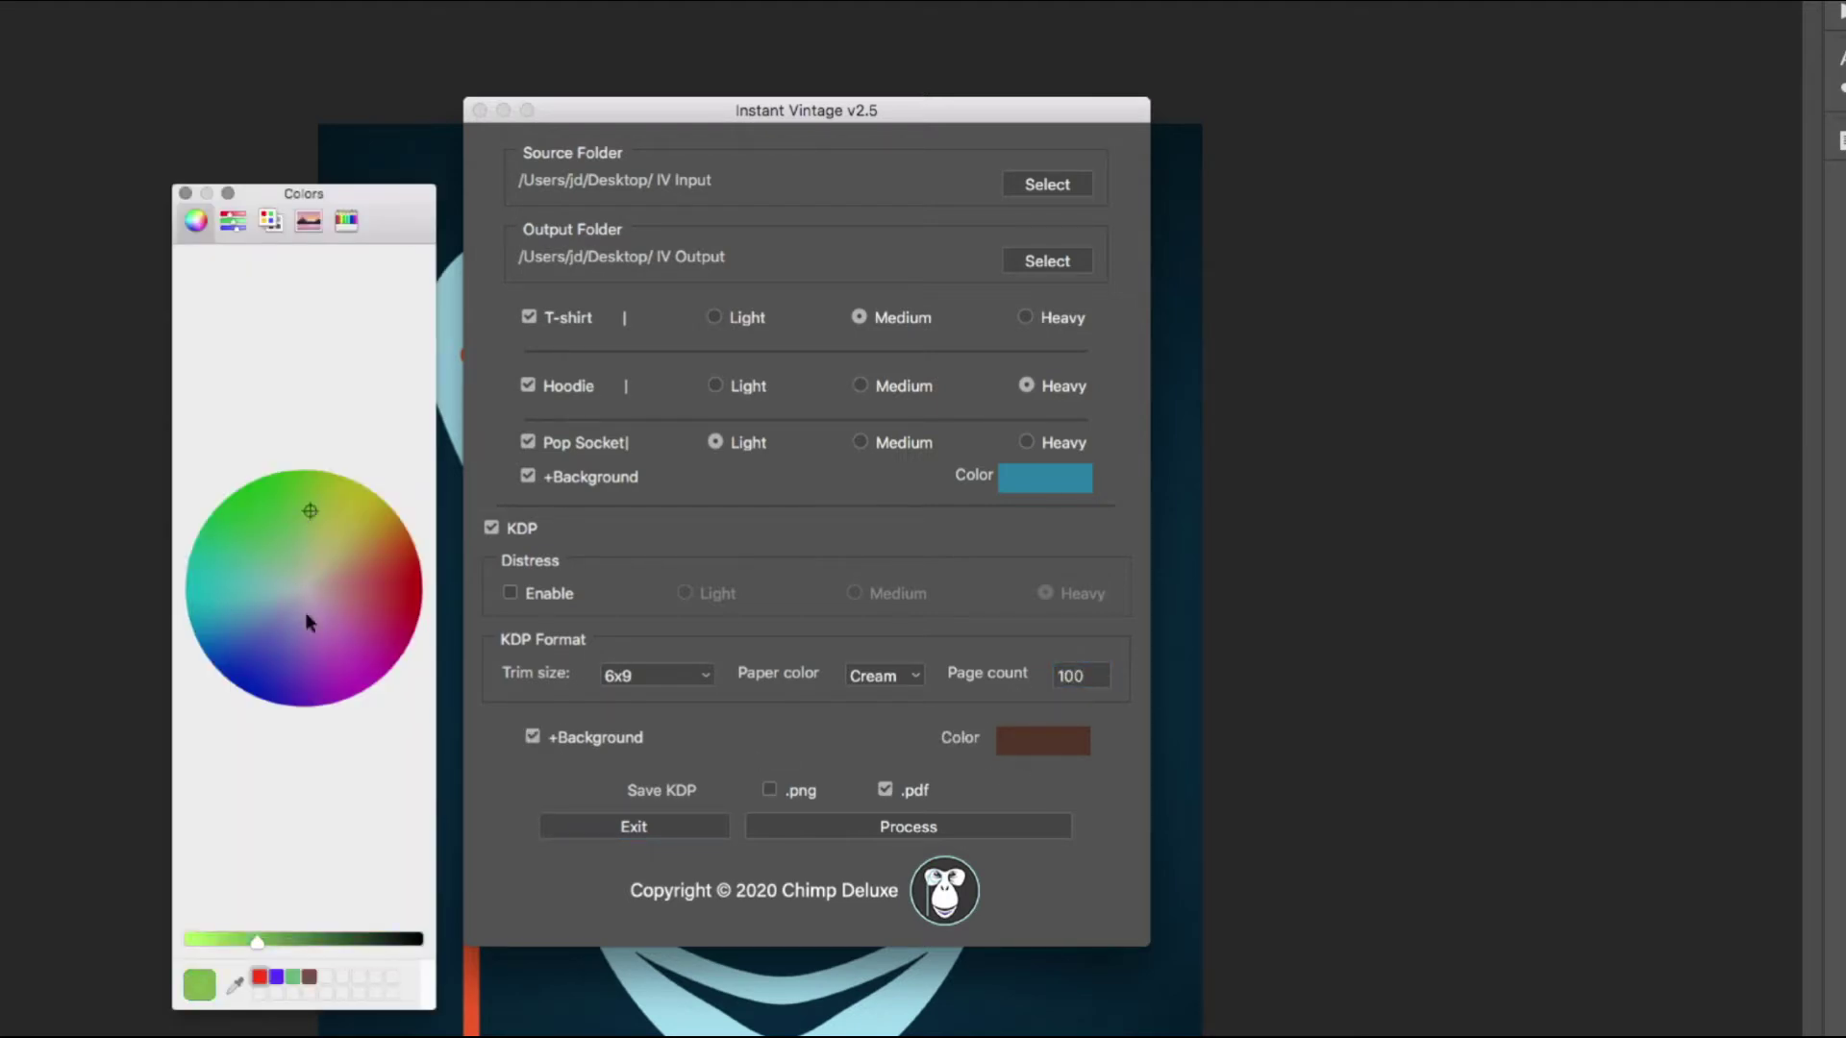
click(339, 941)
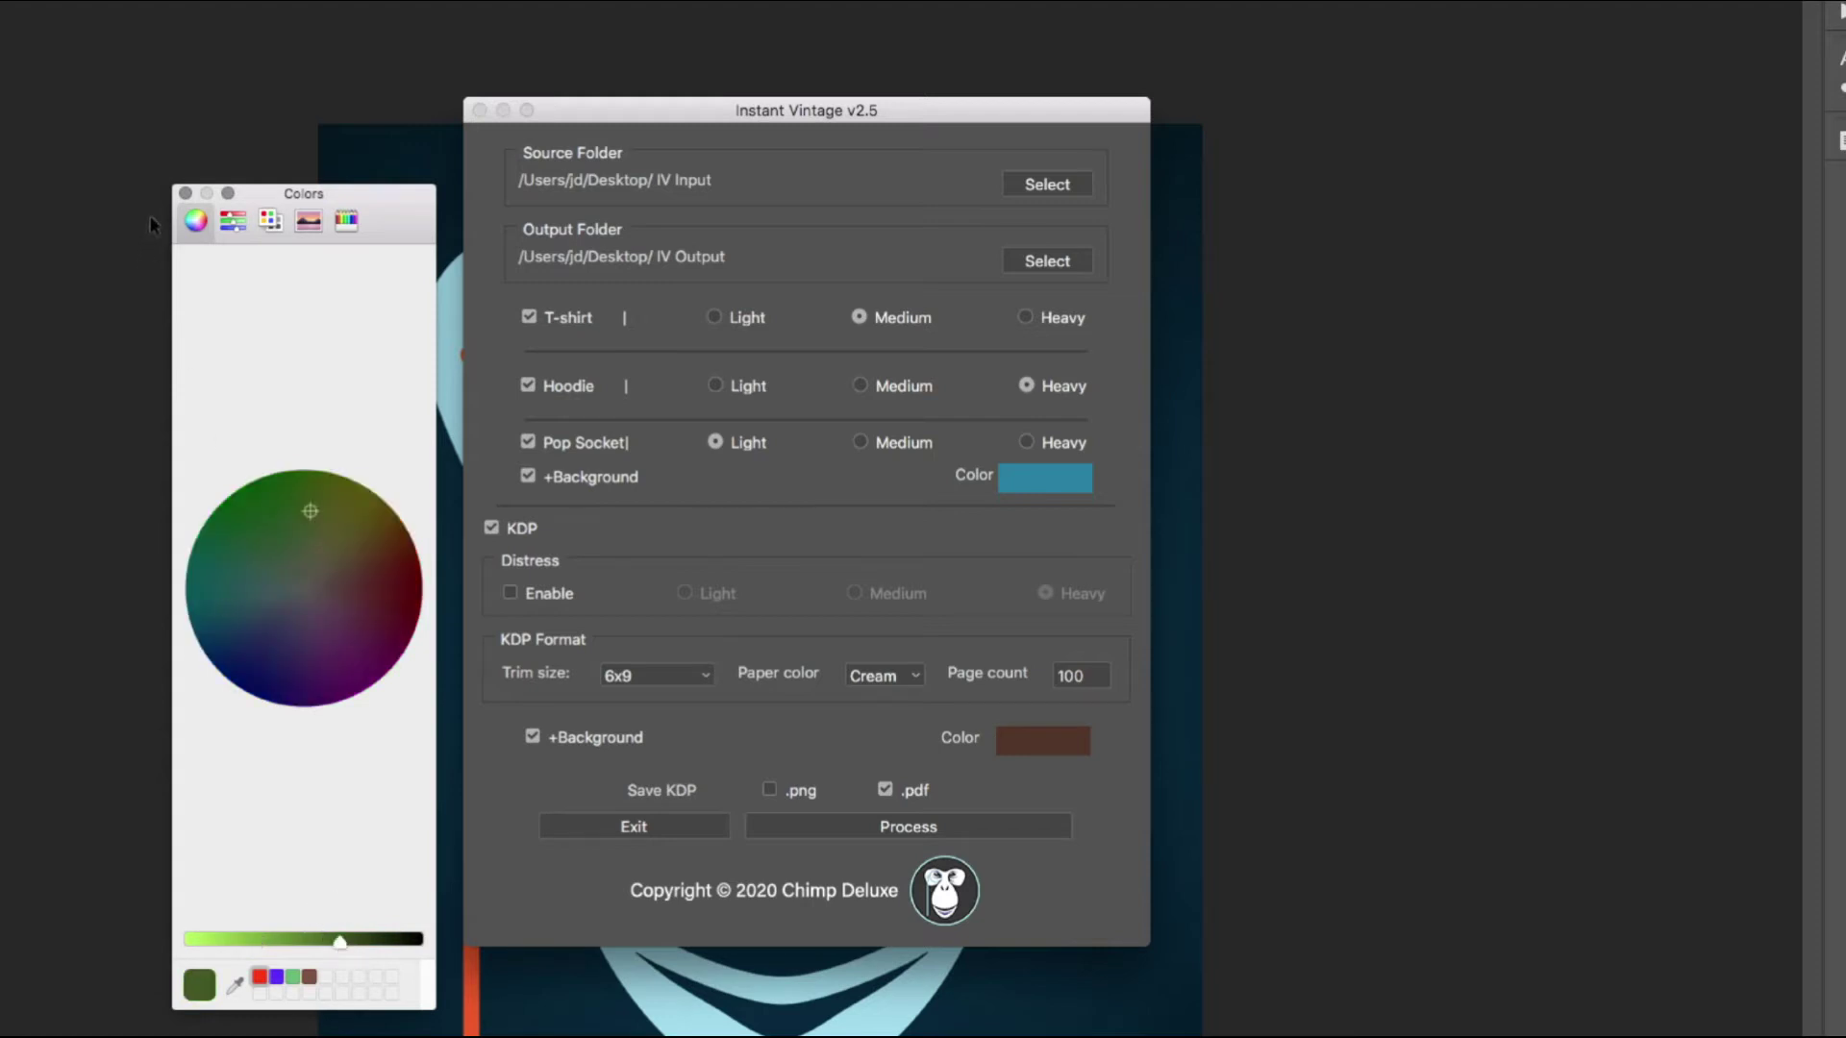
click(184, 195)
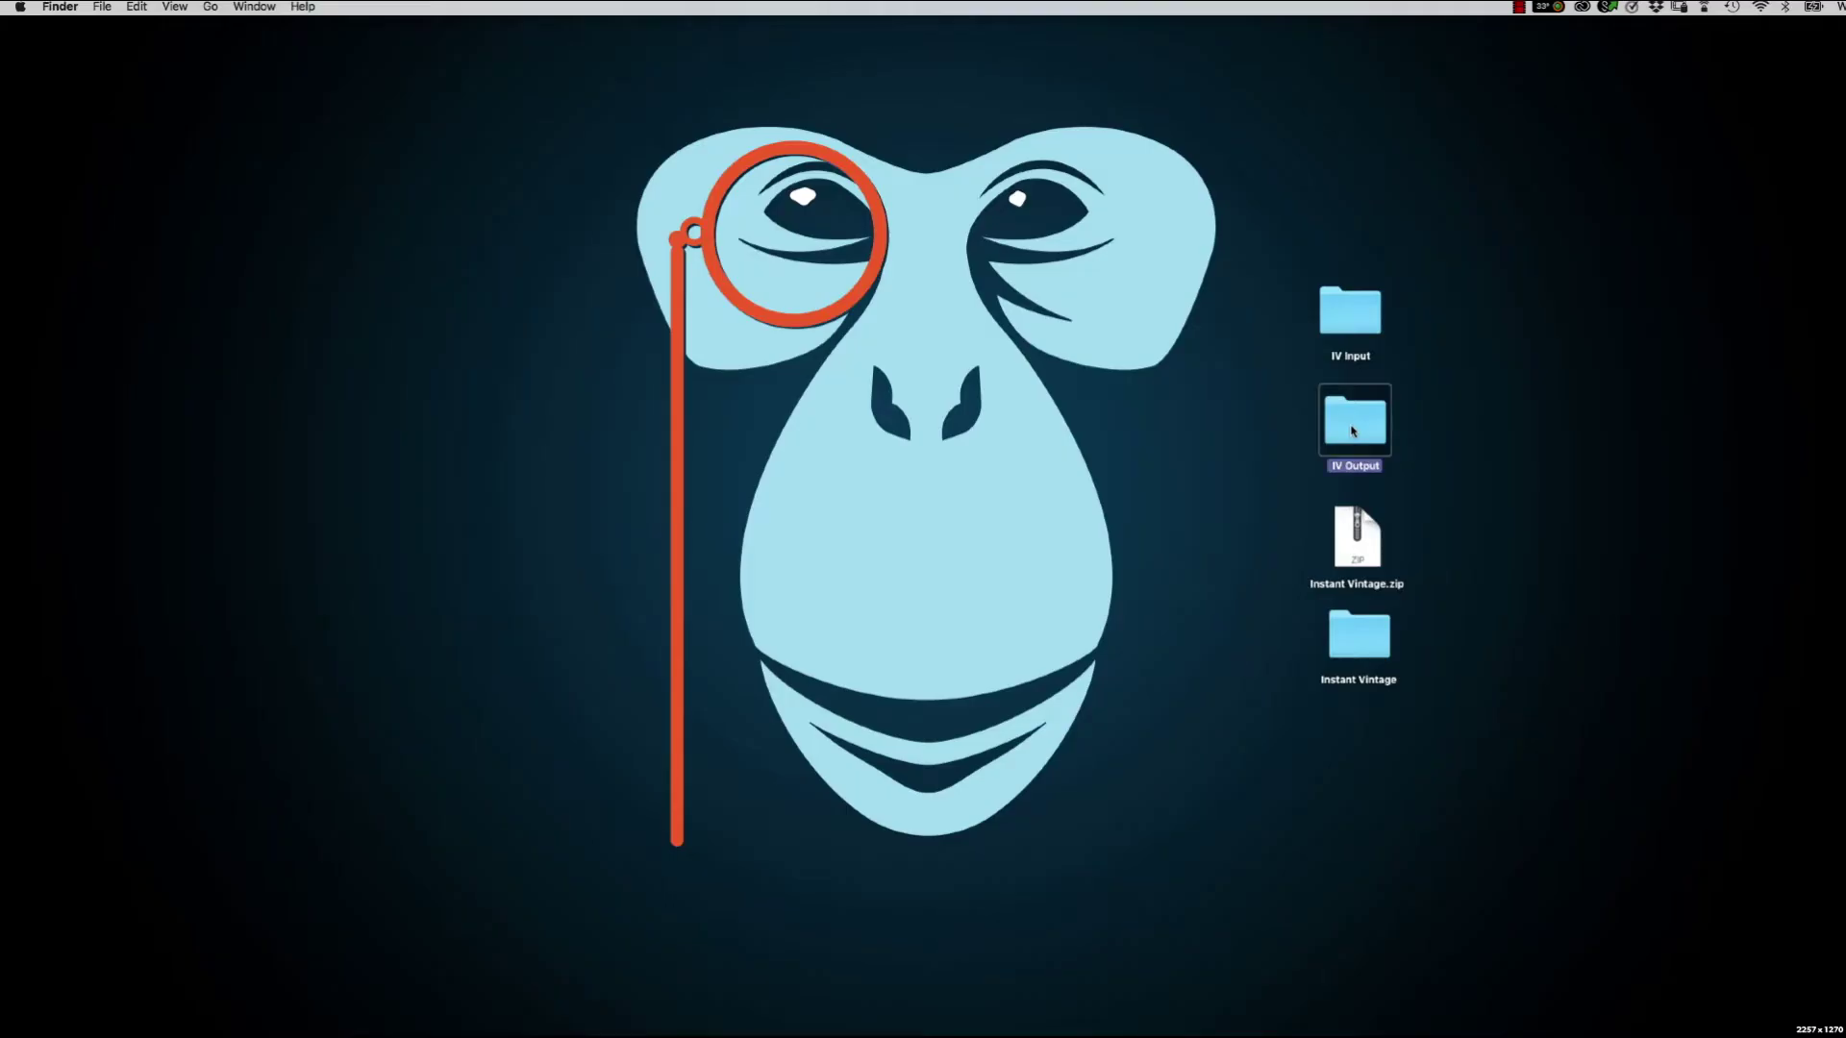
In Finder, open the IV Output folder and examine the files in the T-shirt, Pop Socket, KDP and Hoodie subfolders of psd.
double_click(1351, 416)
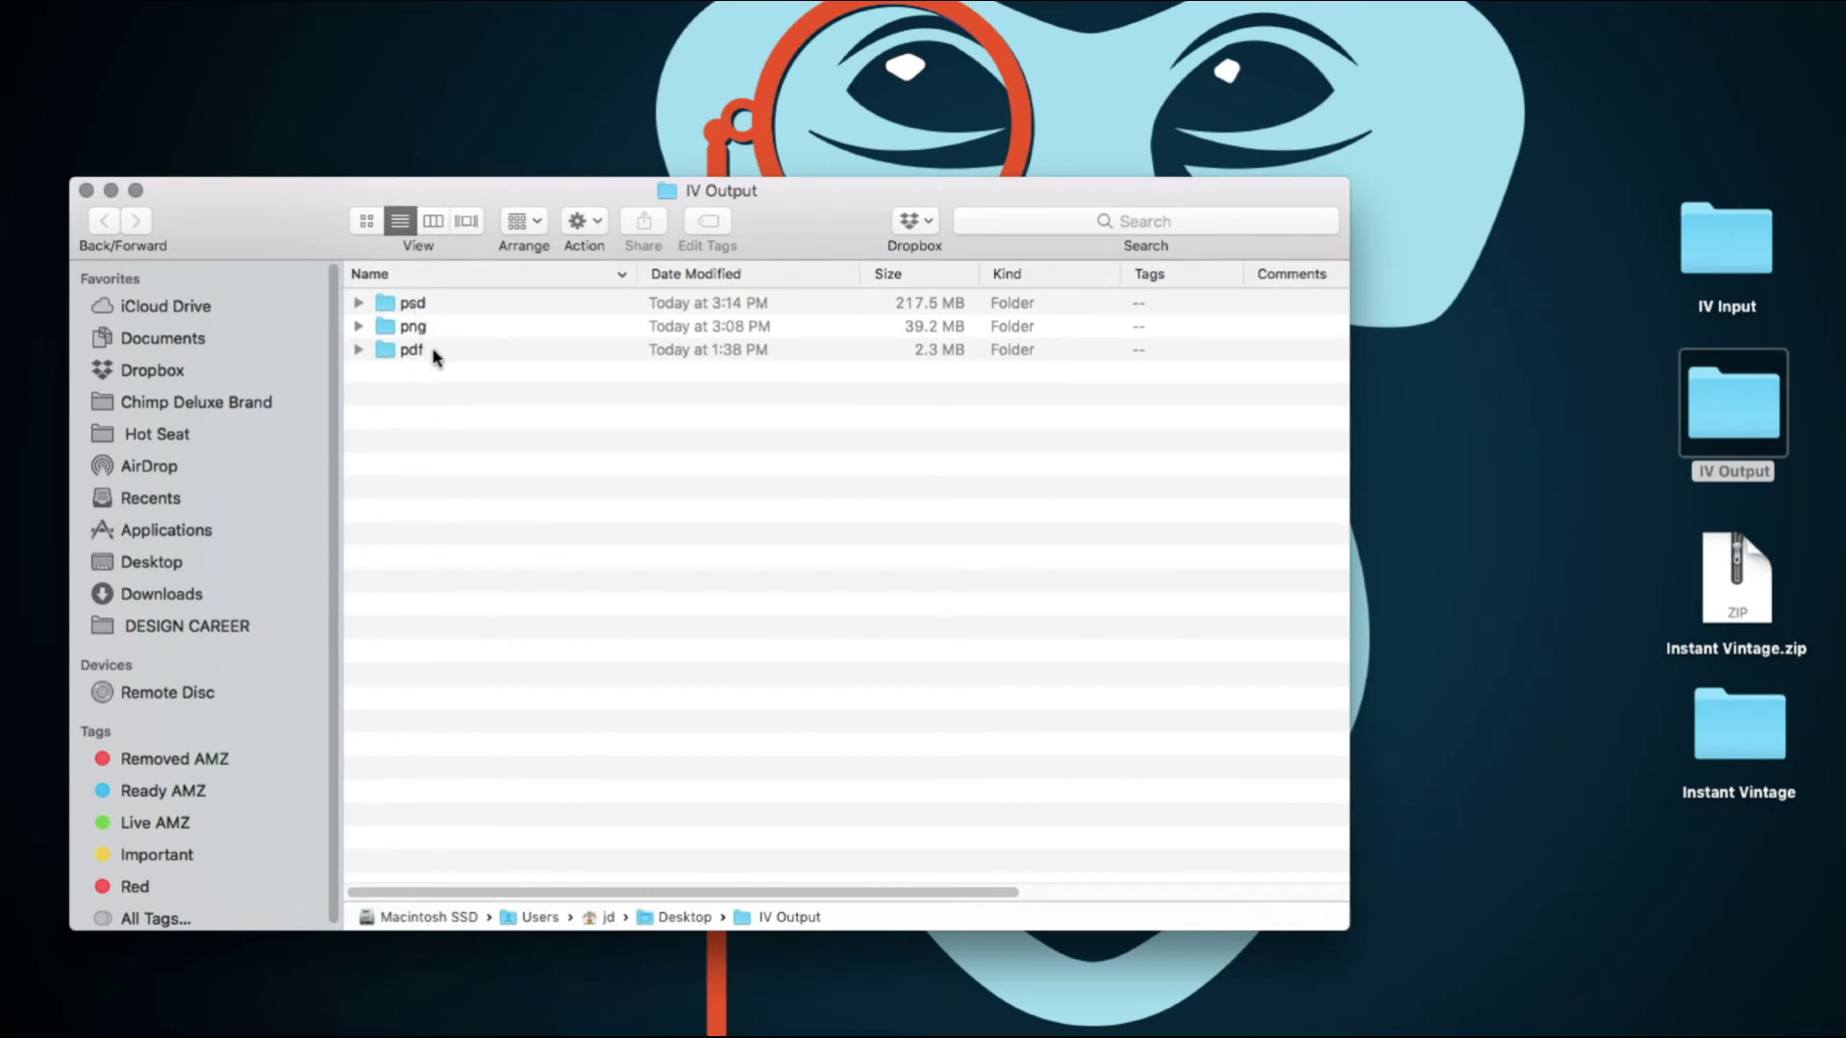
click(361, 305)
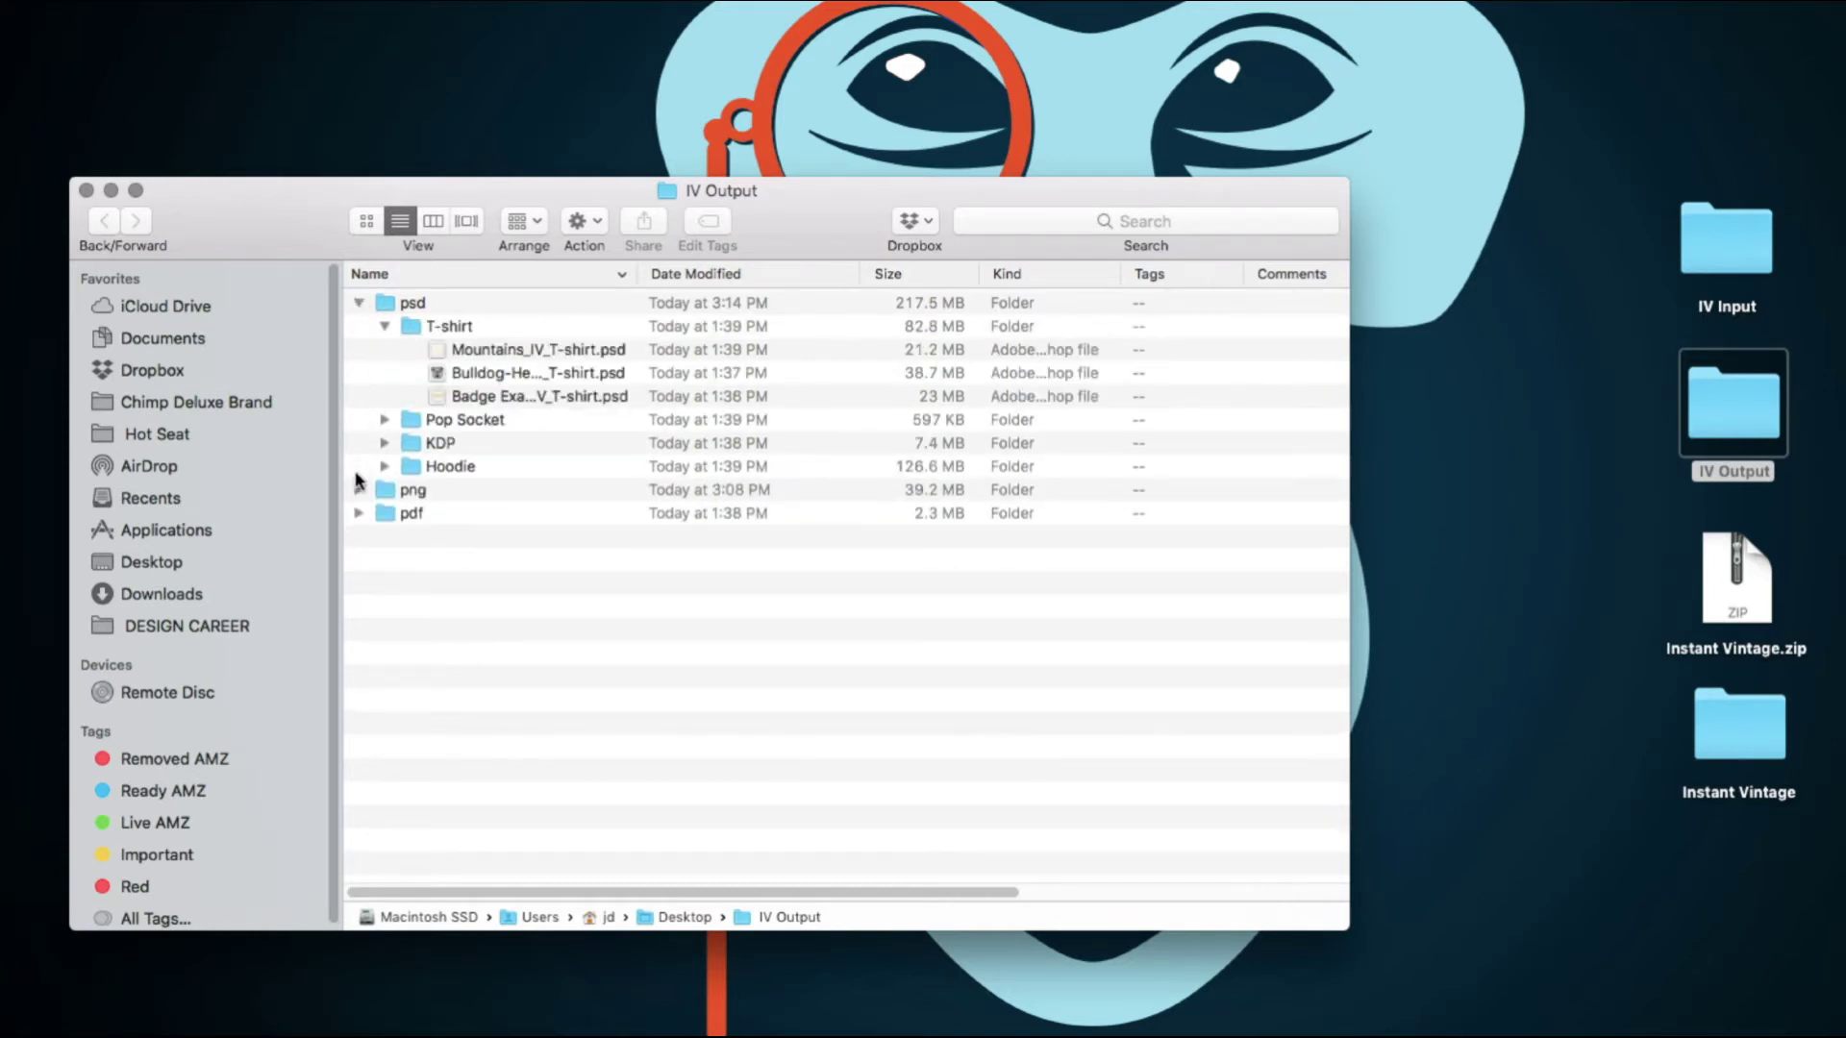
click(359, 491)
click(385, 326)
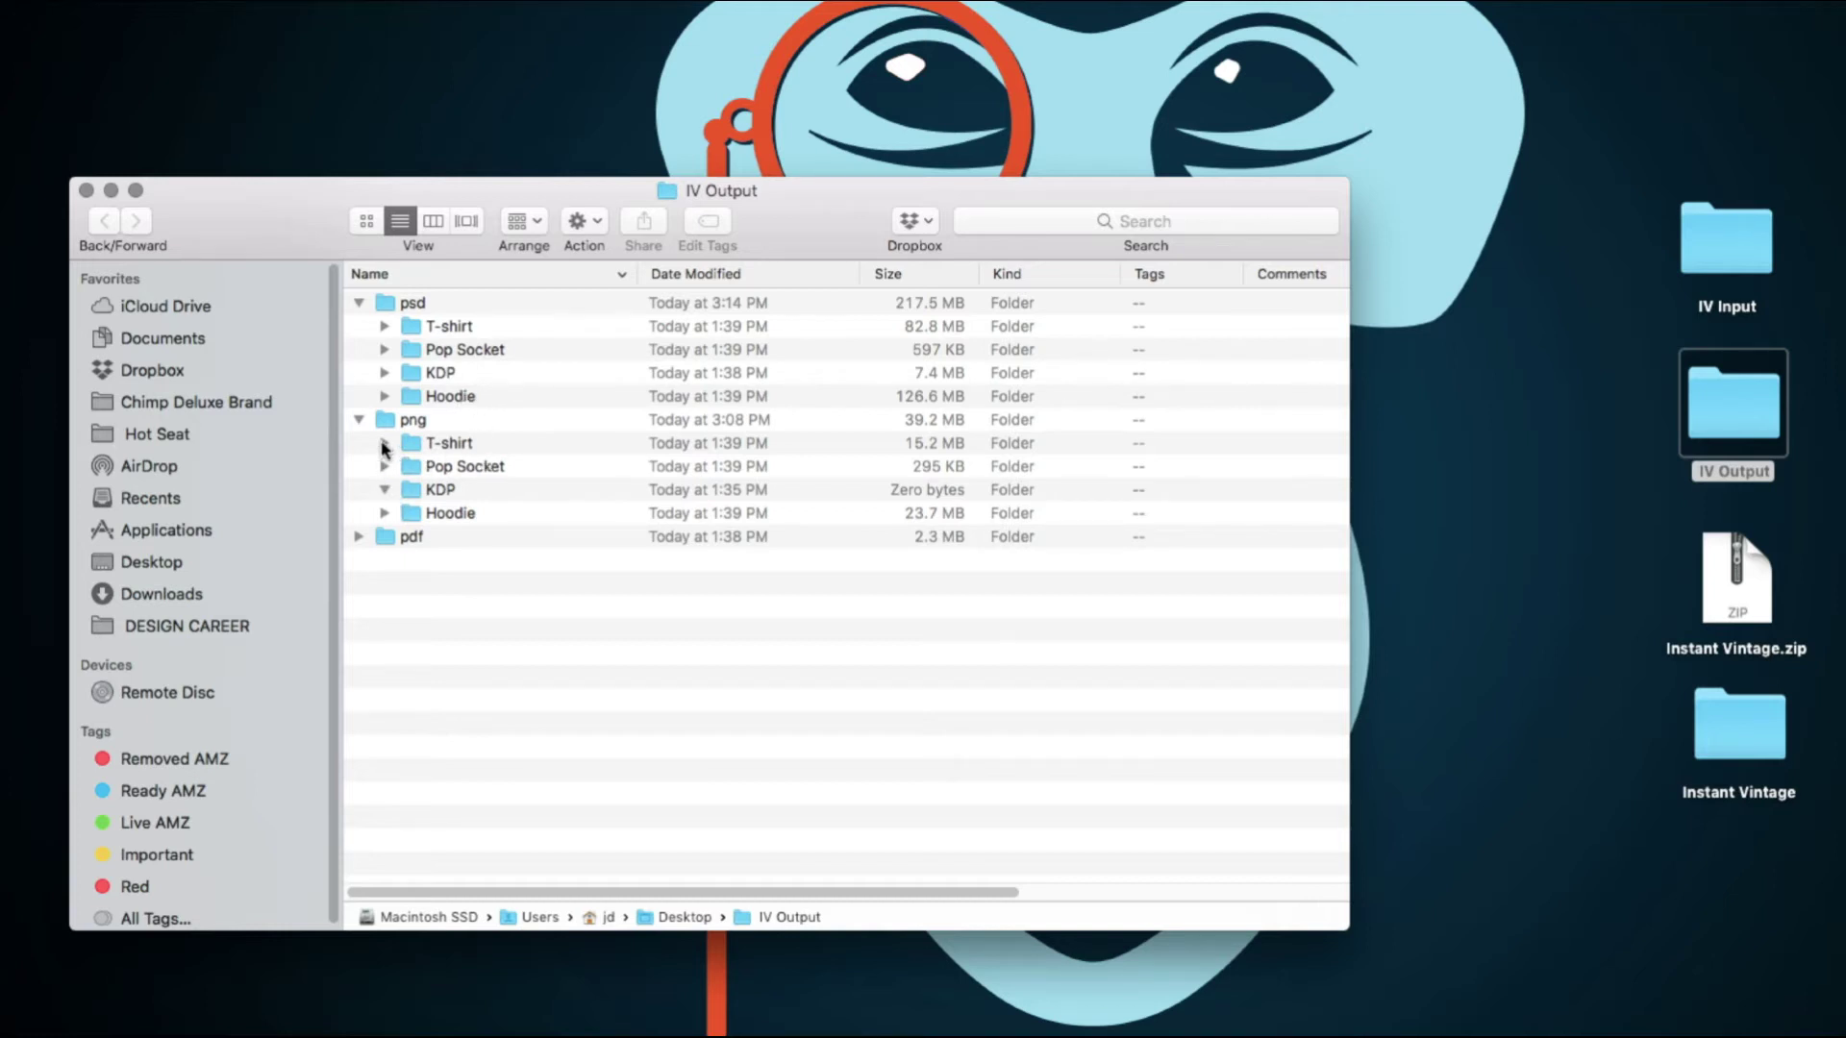
click(386, 327)
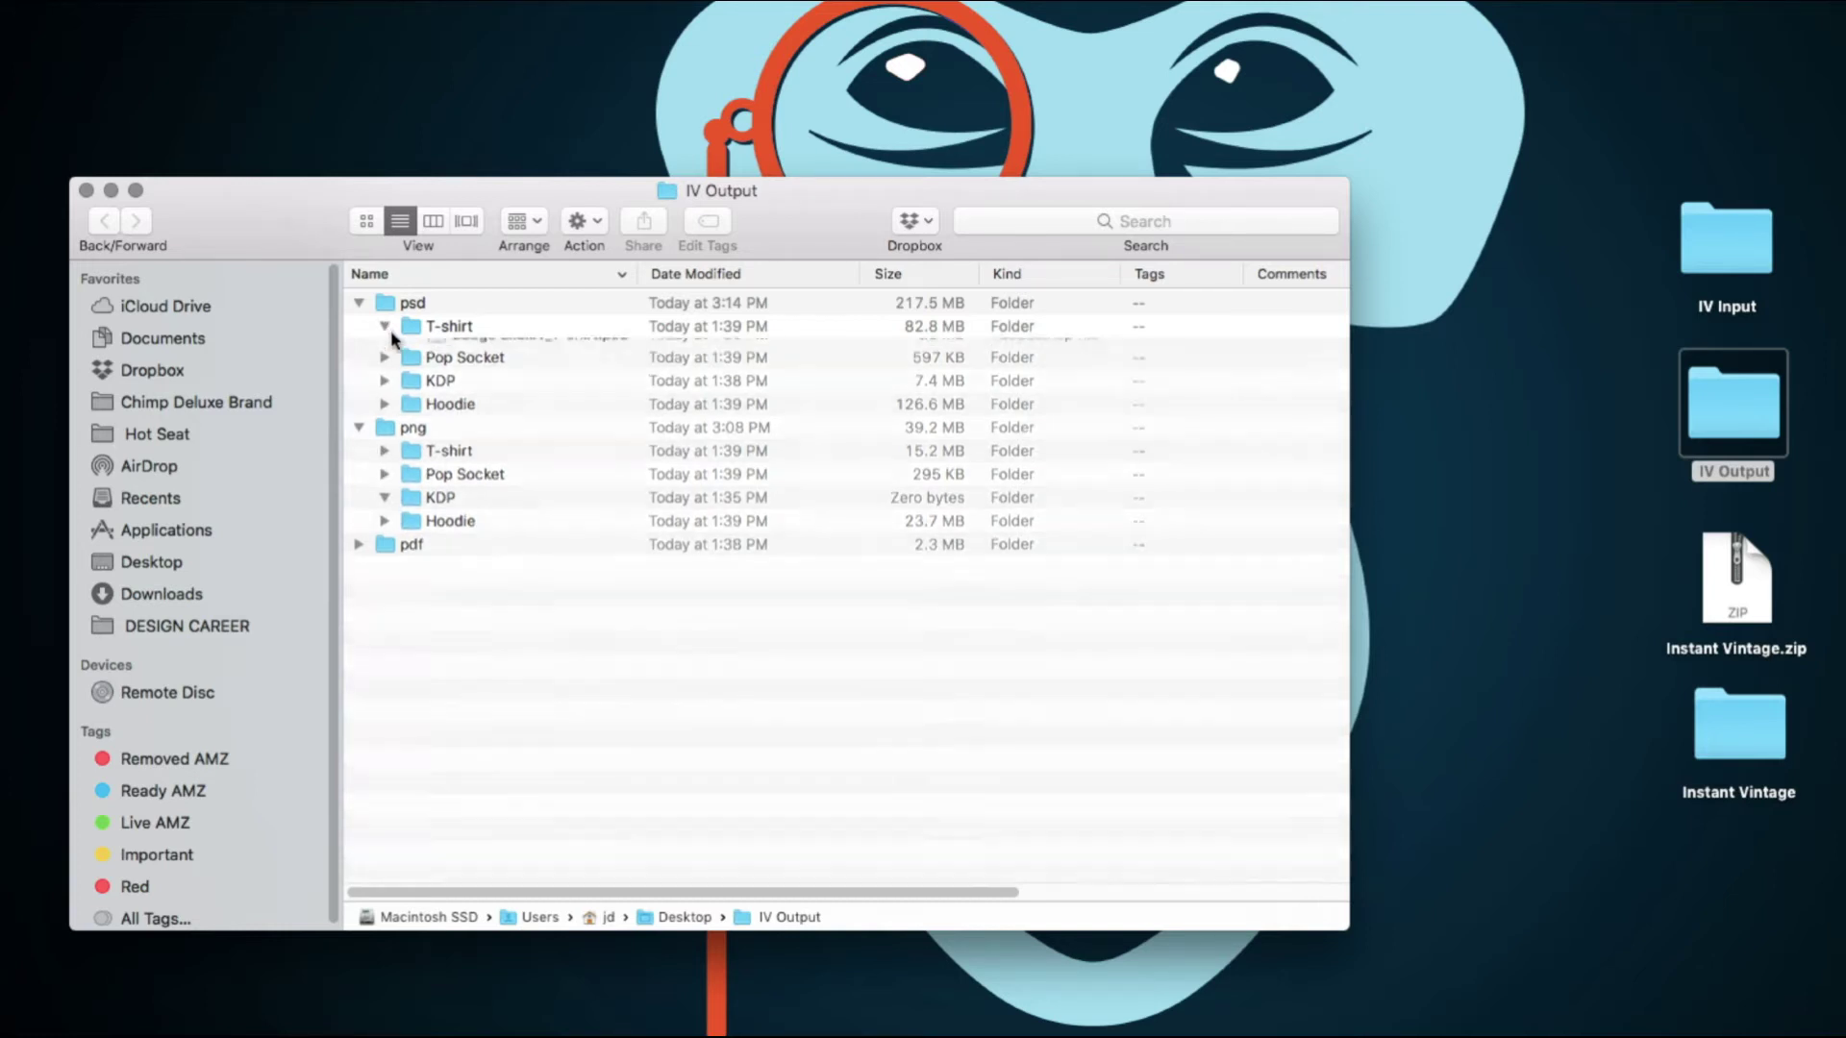
click(385, 420)
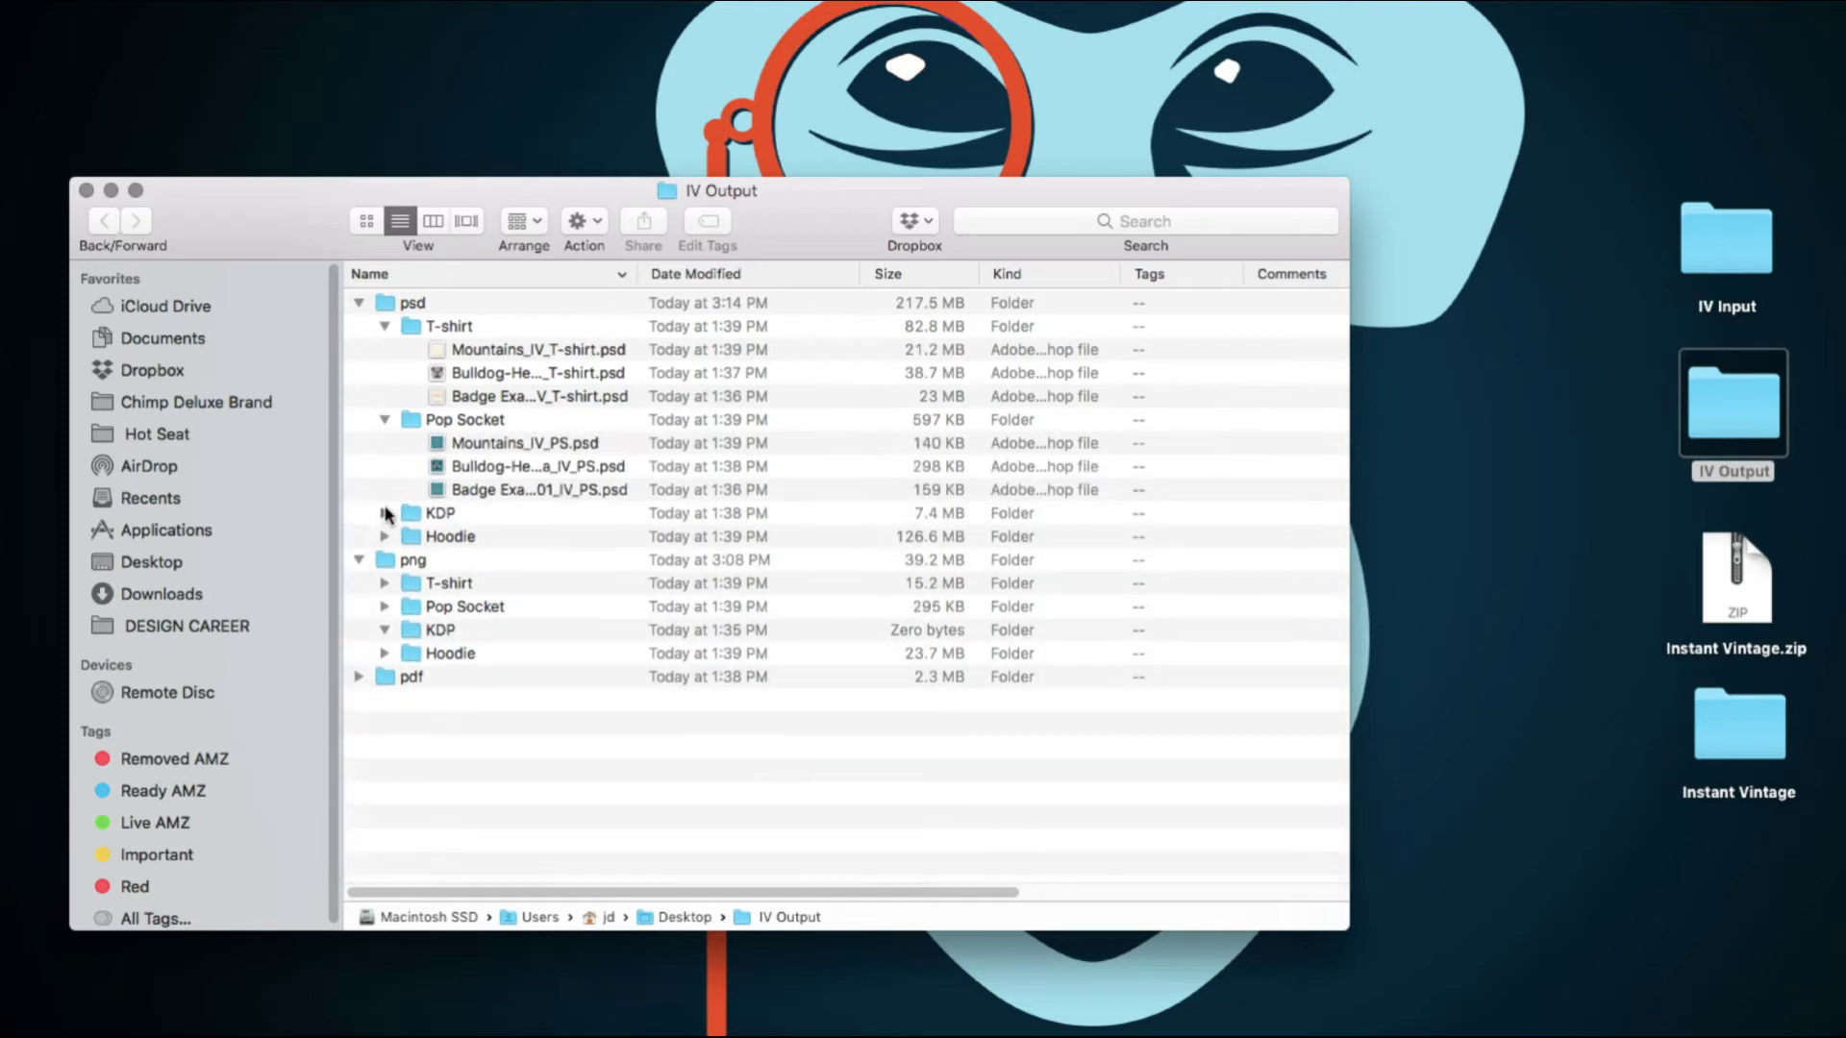
click(385, 513)
click(385, 607)
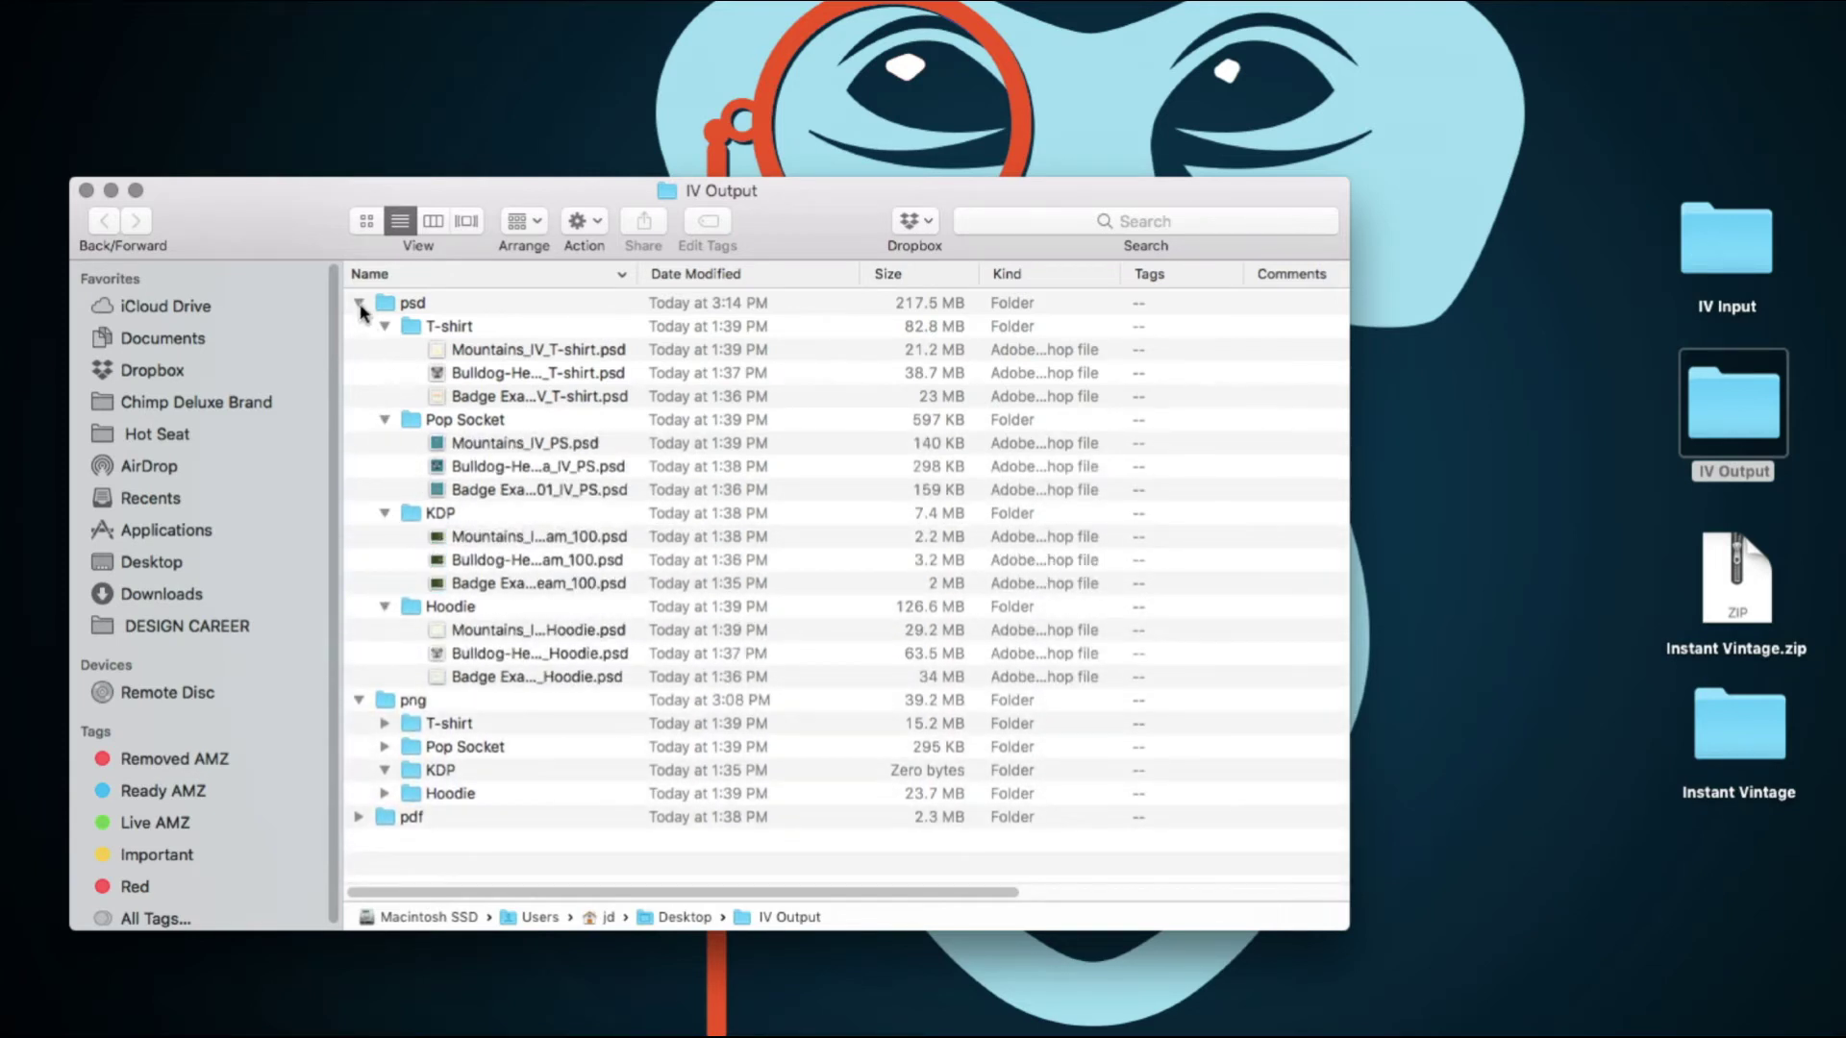
Collapse the psd folder and examine the T-shirt, Pop Socket, KDP and Hoodie subfolders of png, then collapse them.
click(359, 303)
click(385, 349)
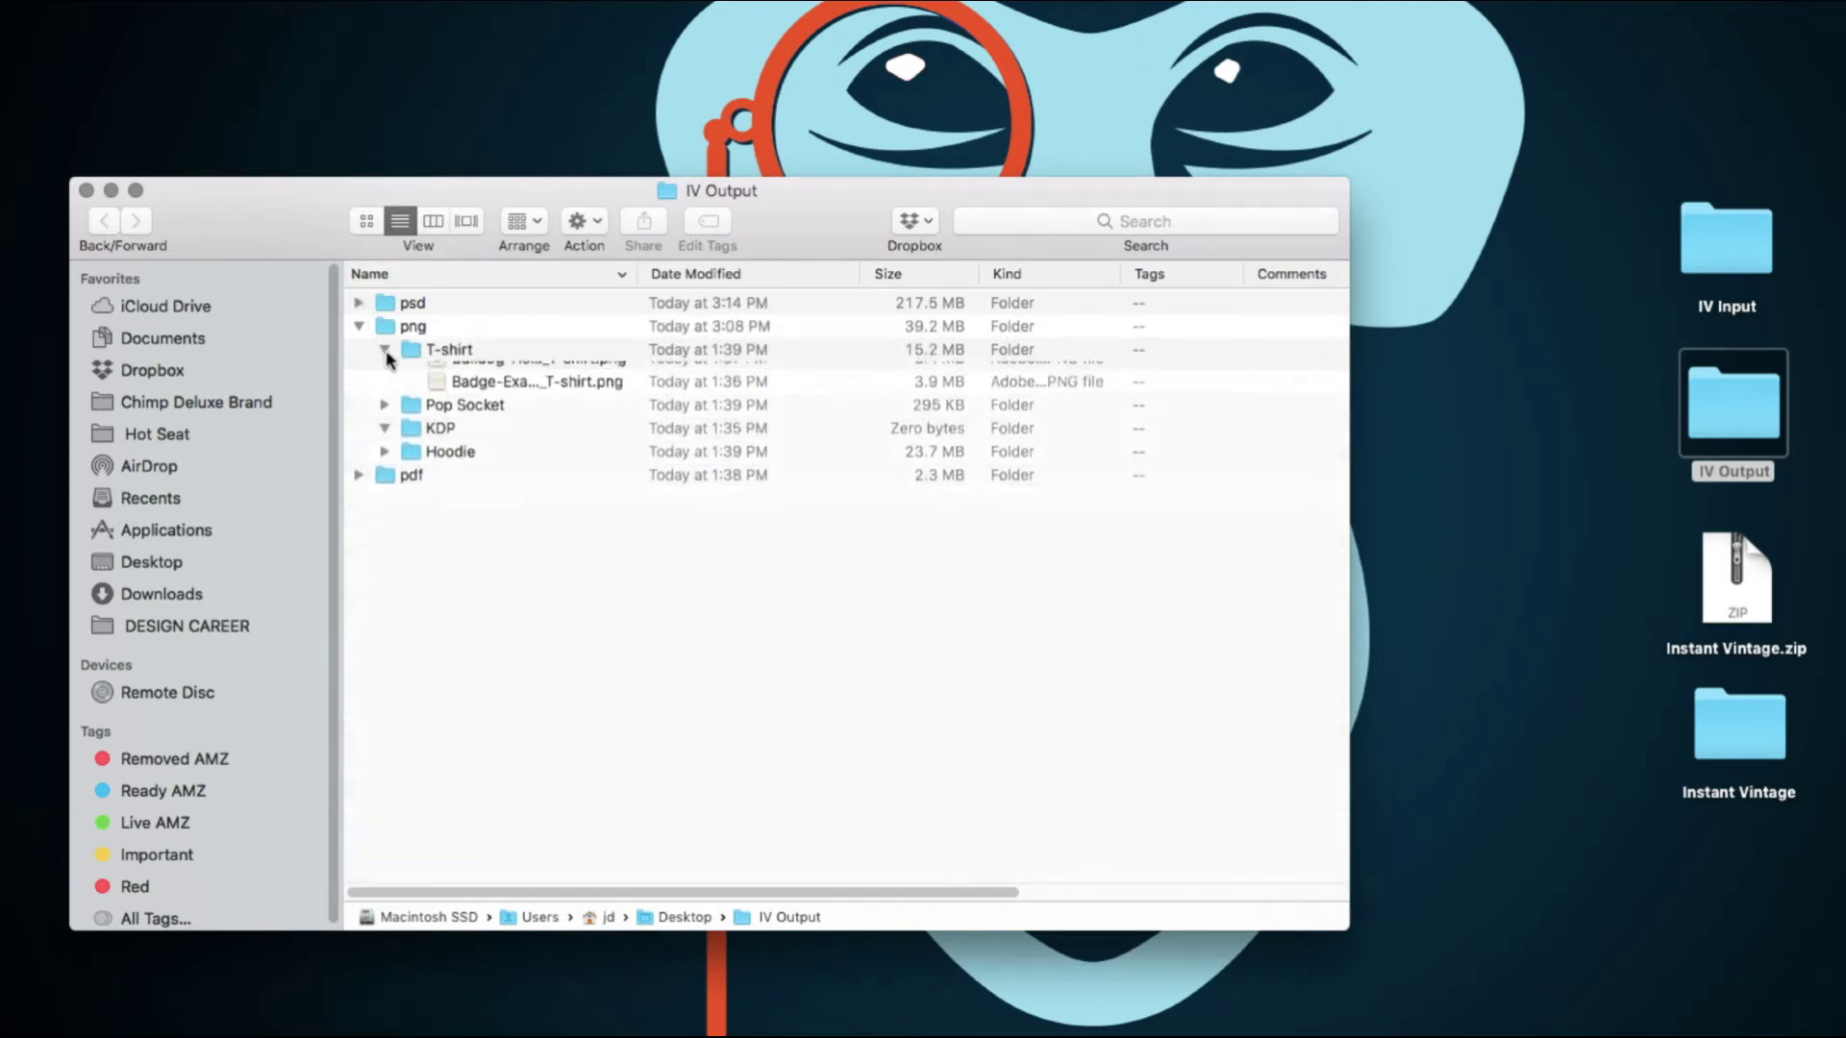
click(384, 444)
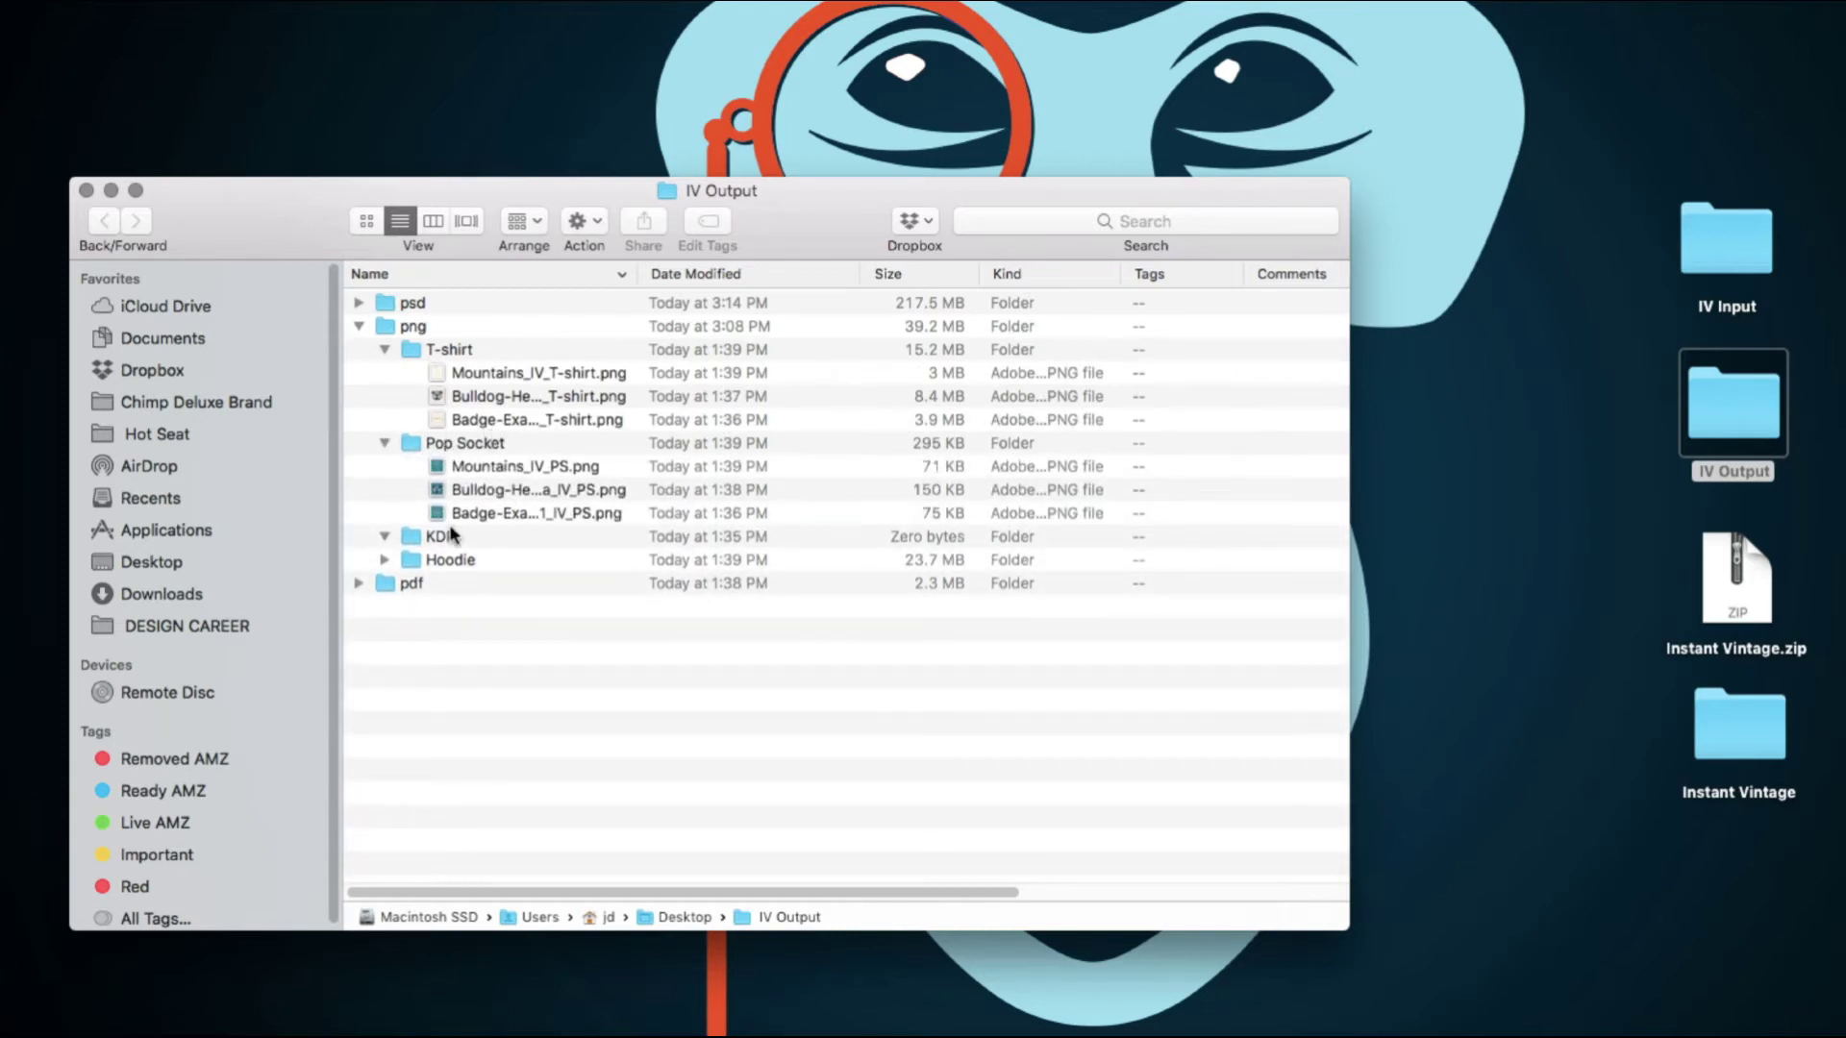
click(385, 561)
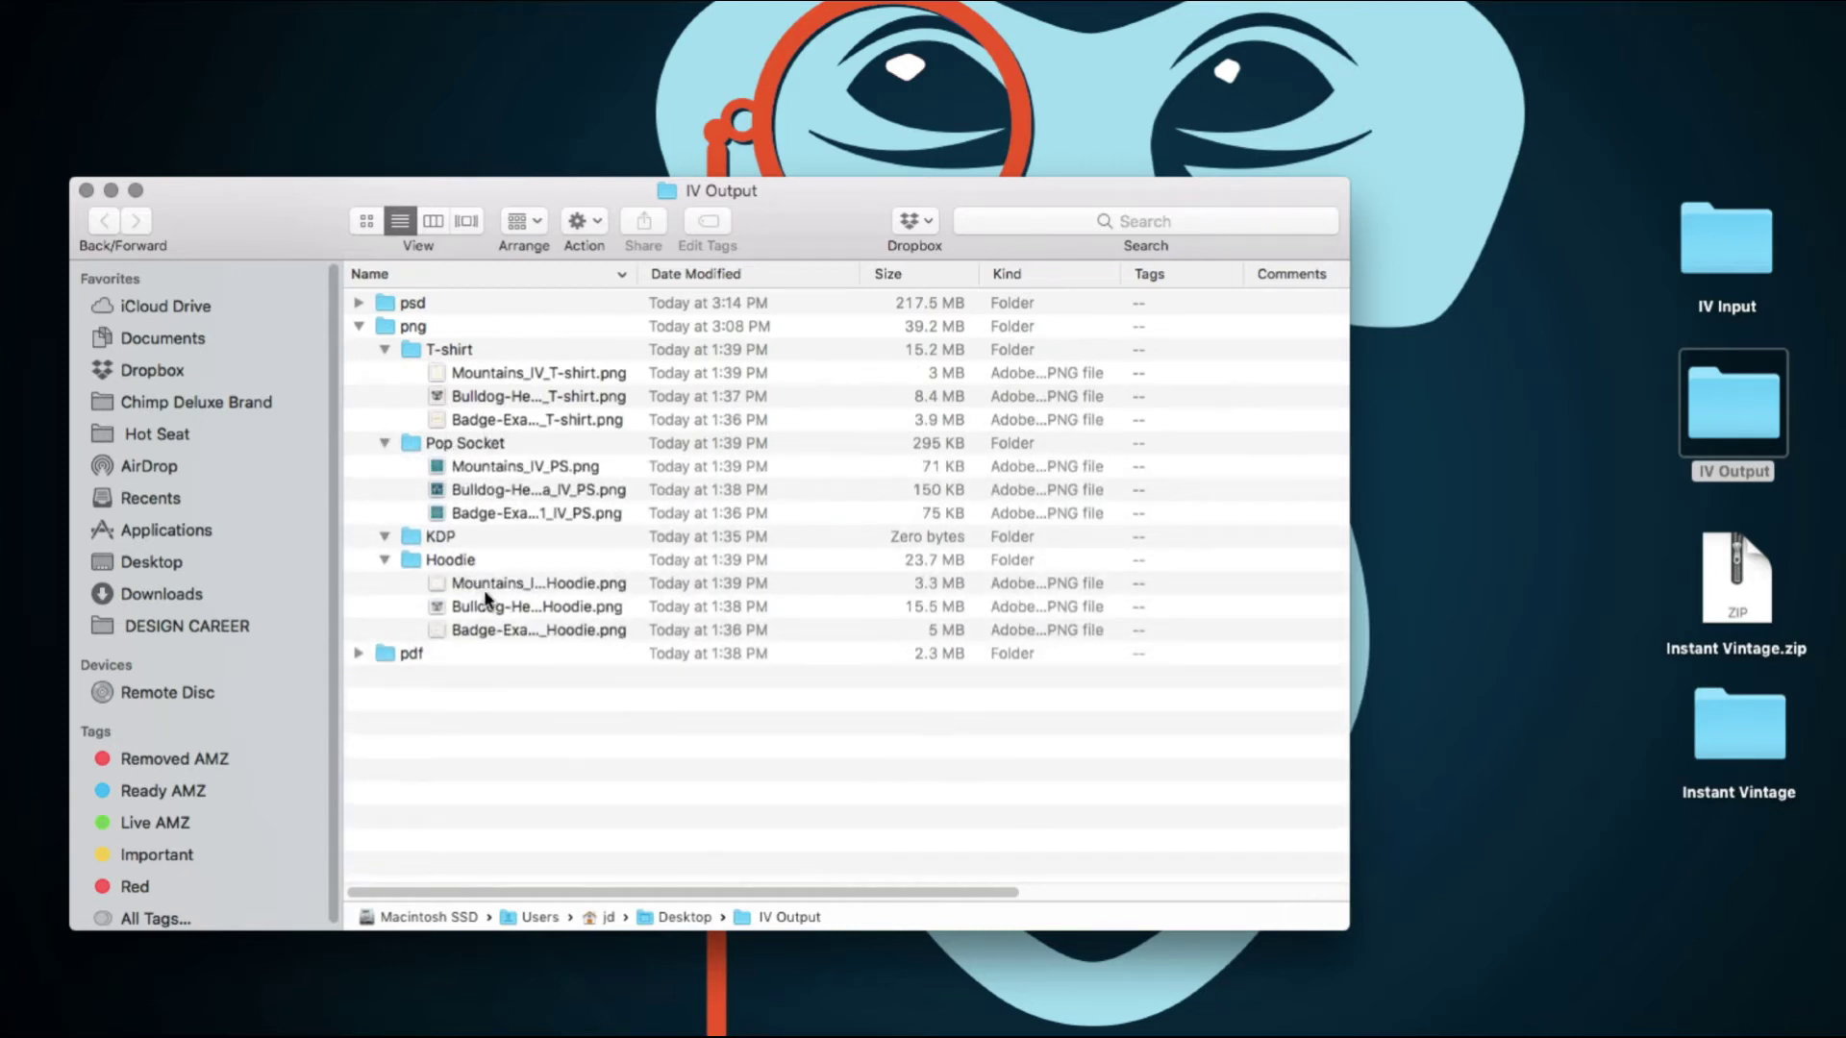
click(385, 560)
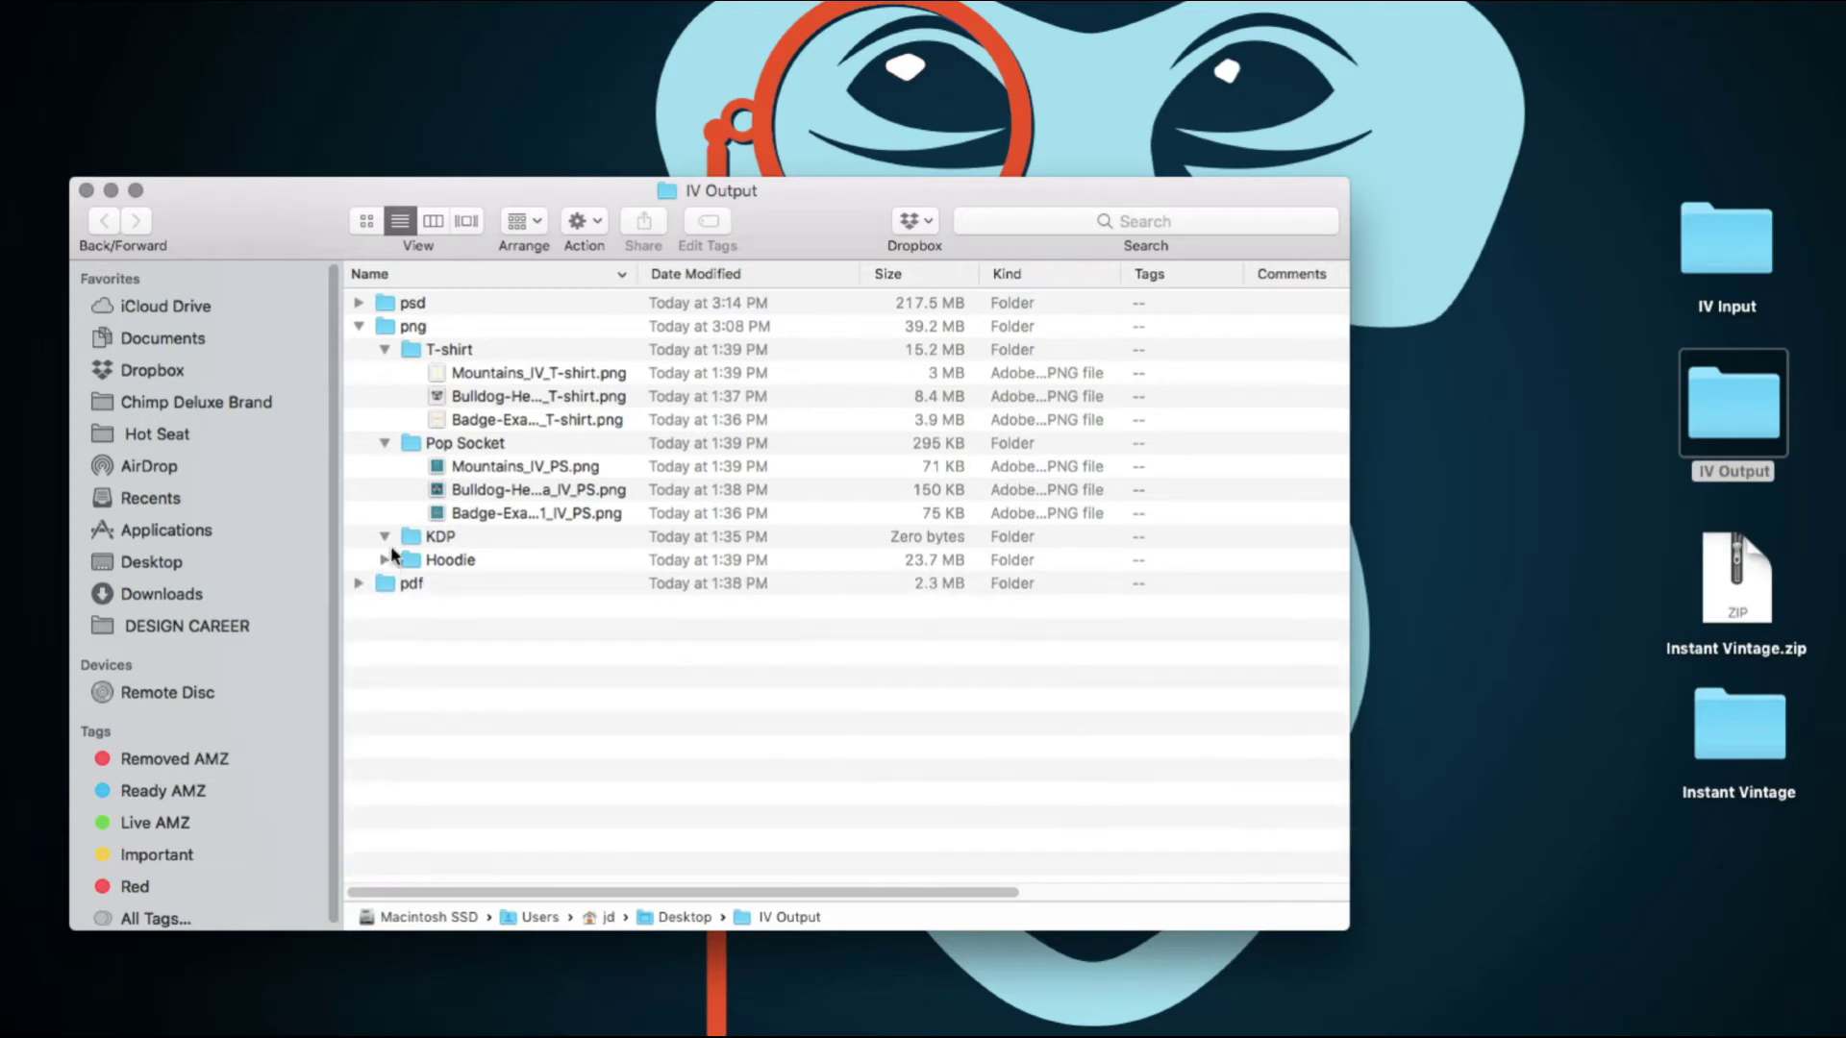
click(384, 443)
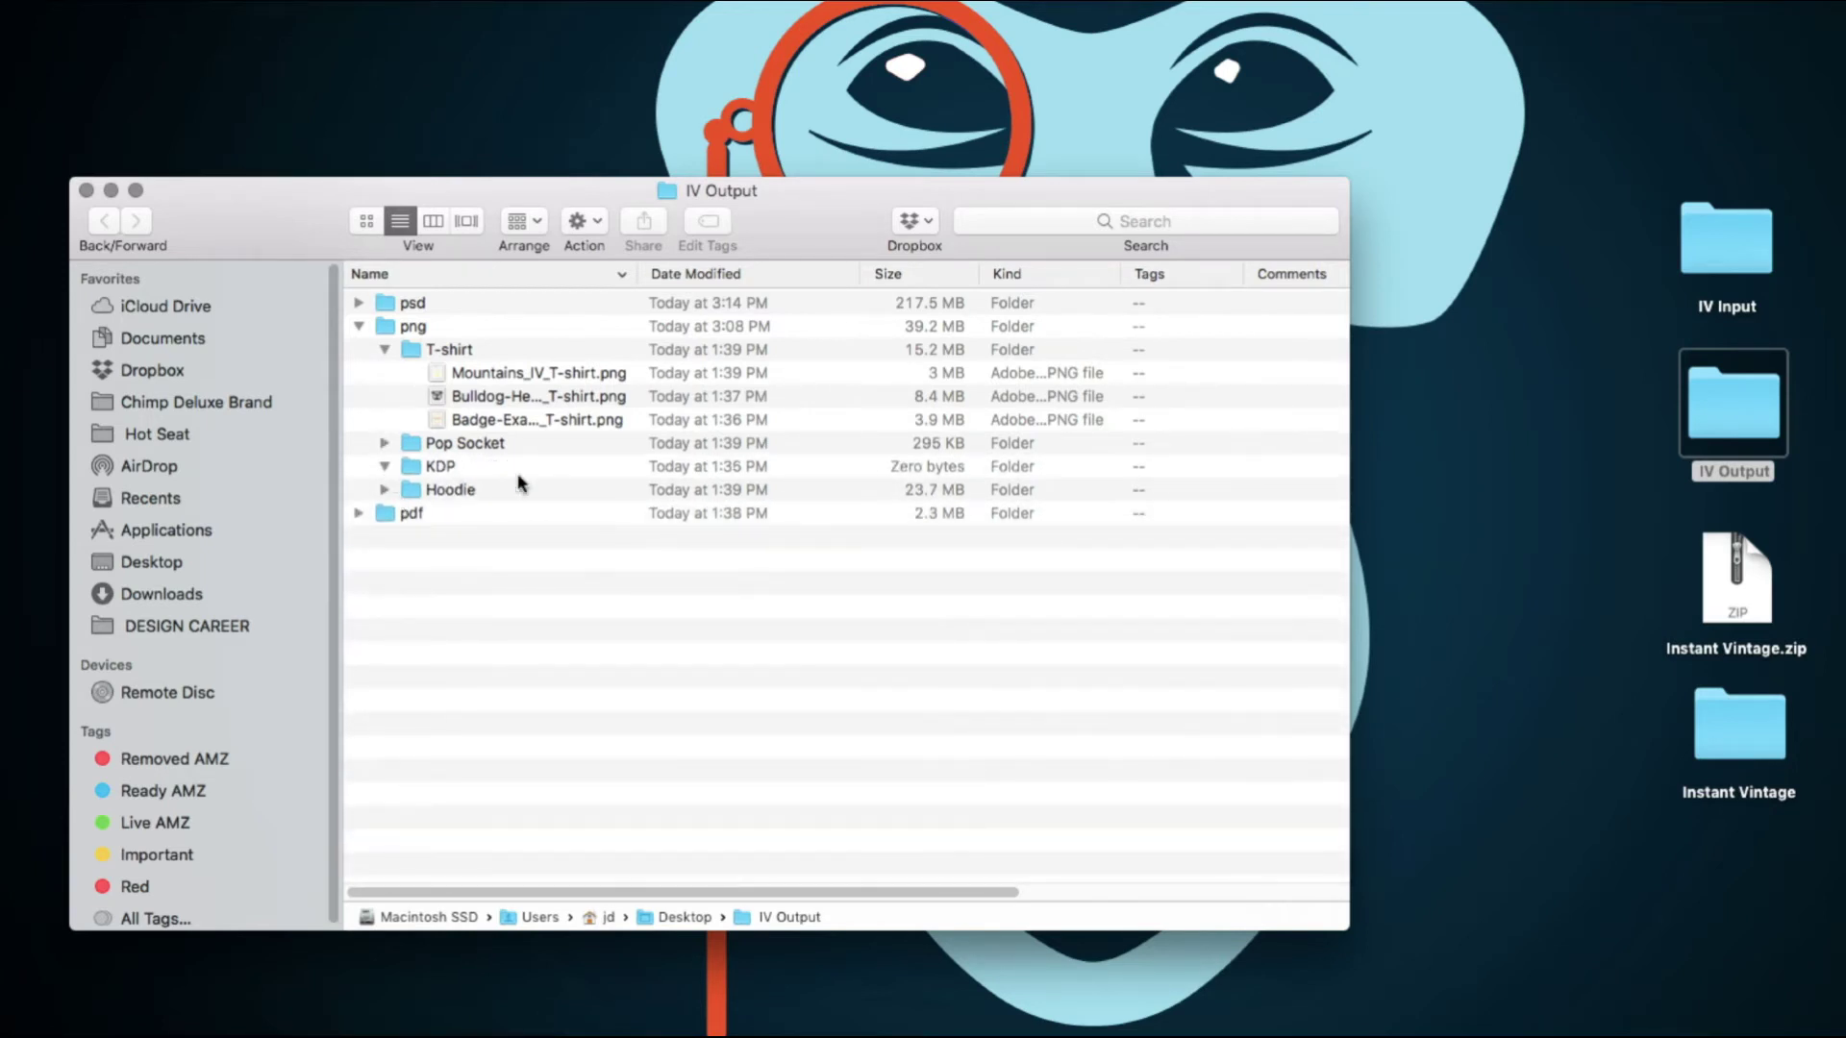
click(468, 470)
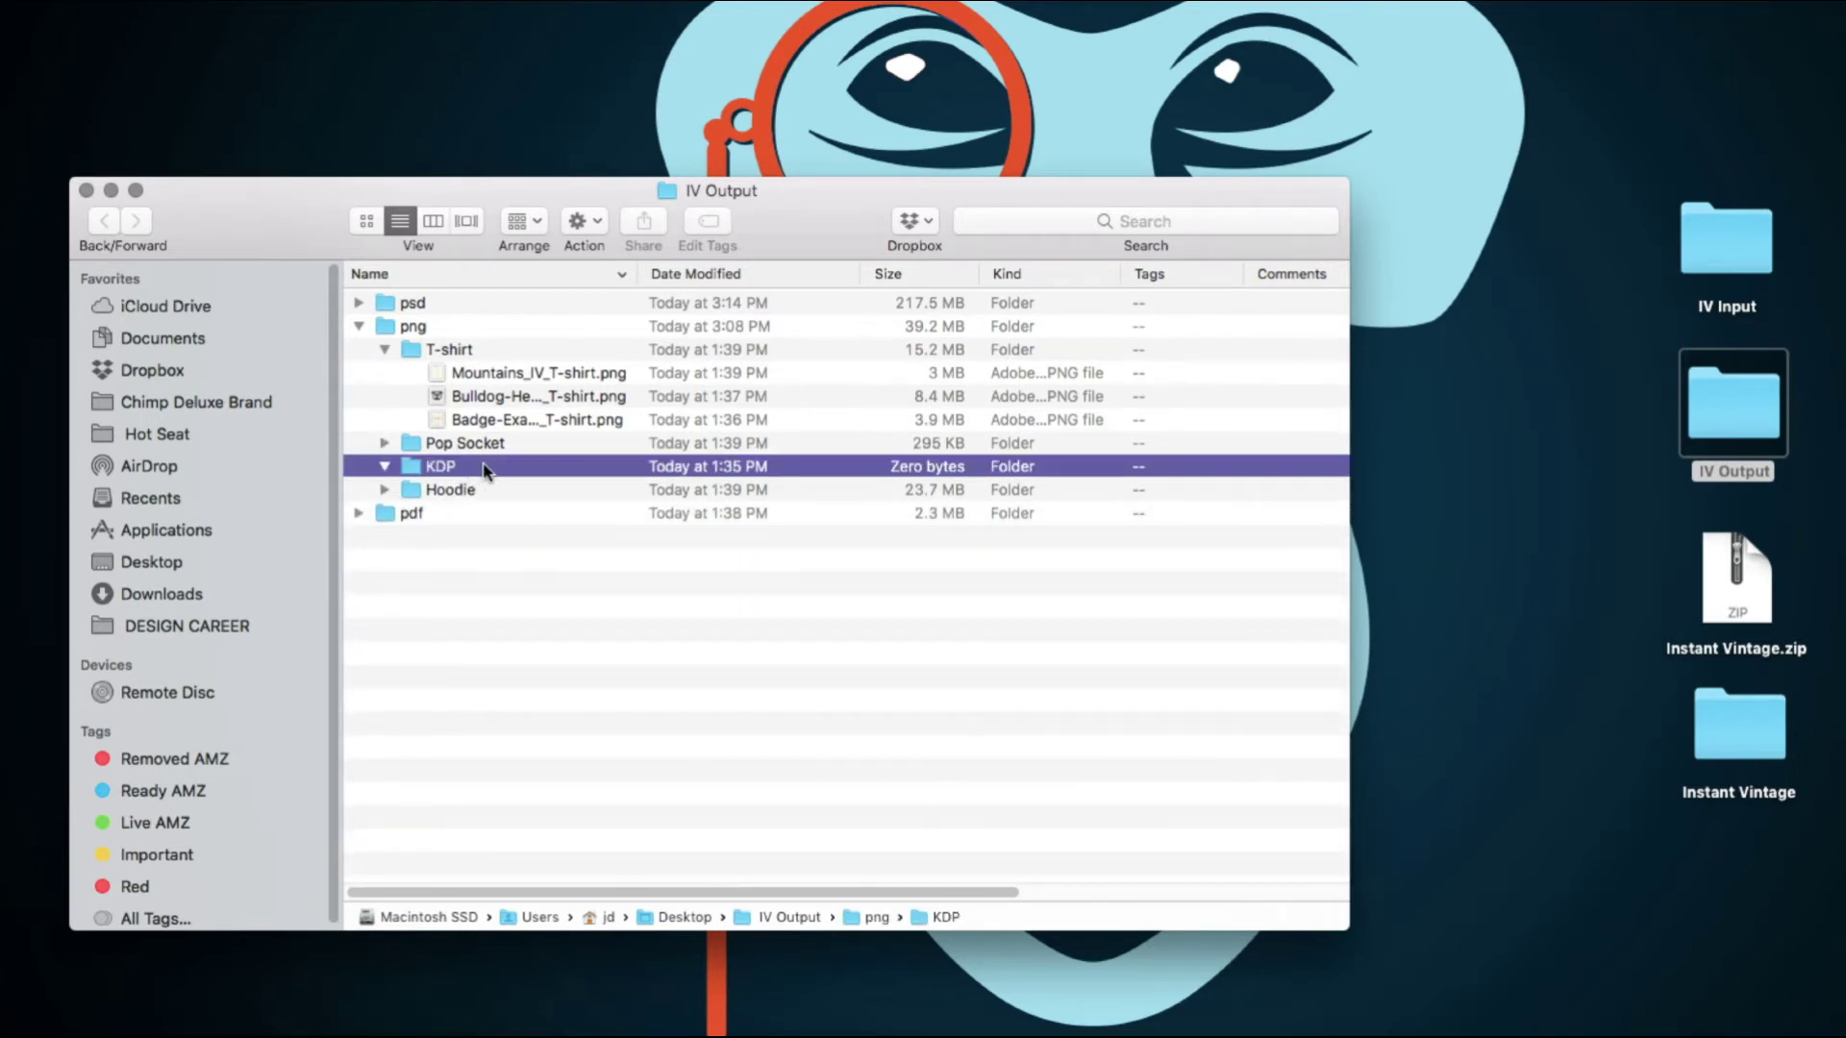
click(385, 349)
click(358, 326)
Expand the pdf folder, widen the Name column to fit the file names, and preview Mountains_IV_KDP_6x9_Cream_100.pdf.
click(359, 349)
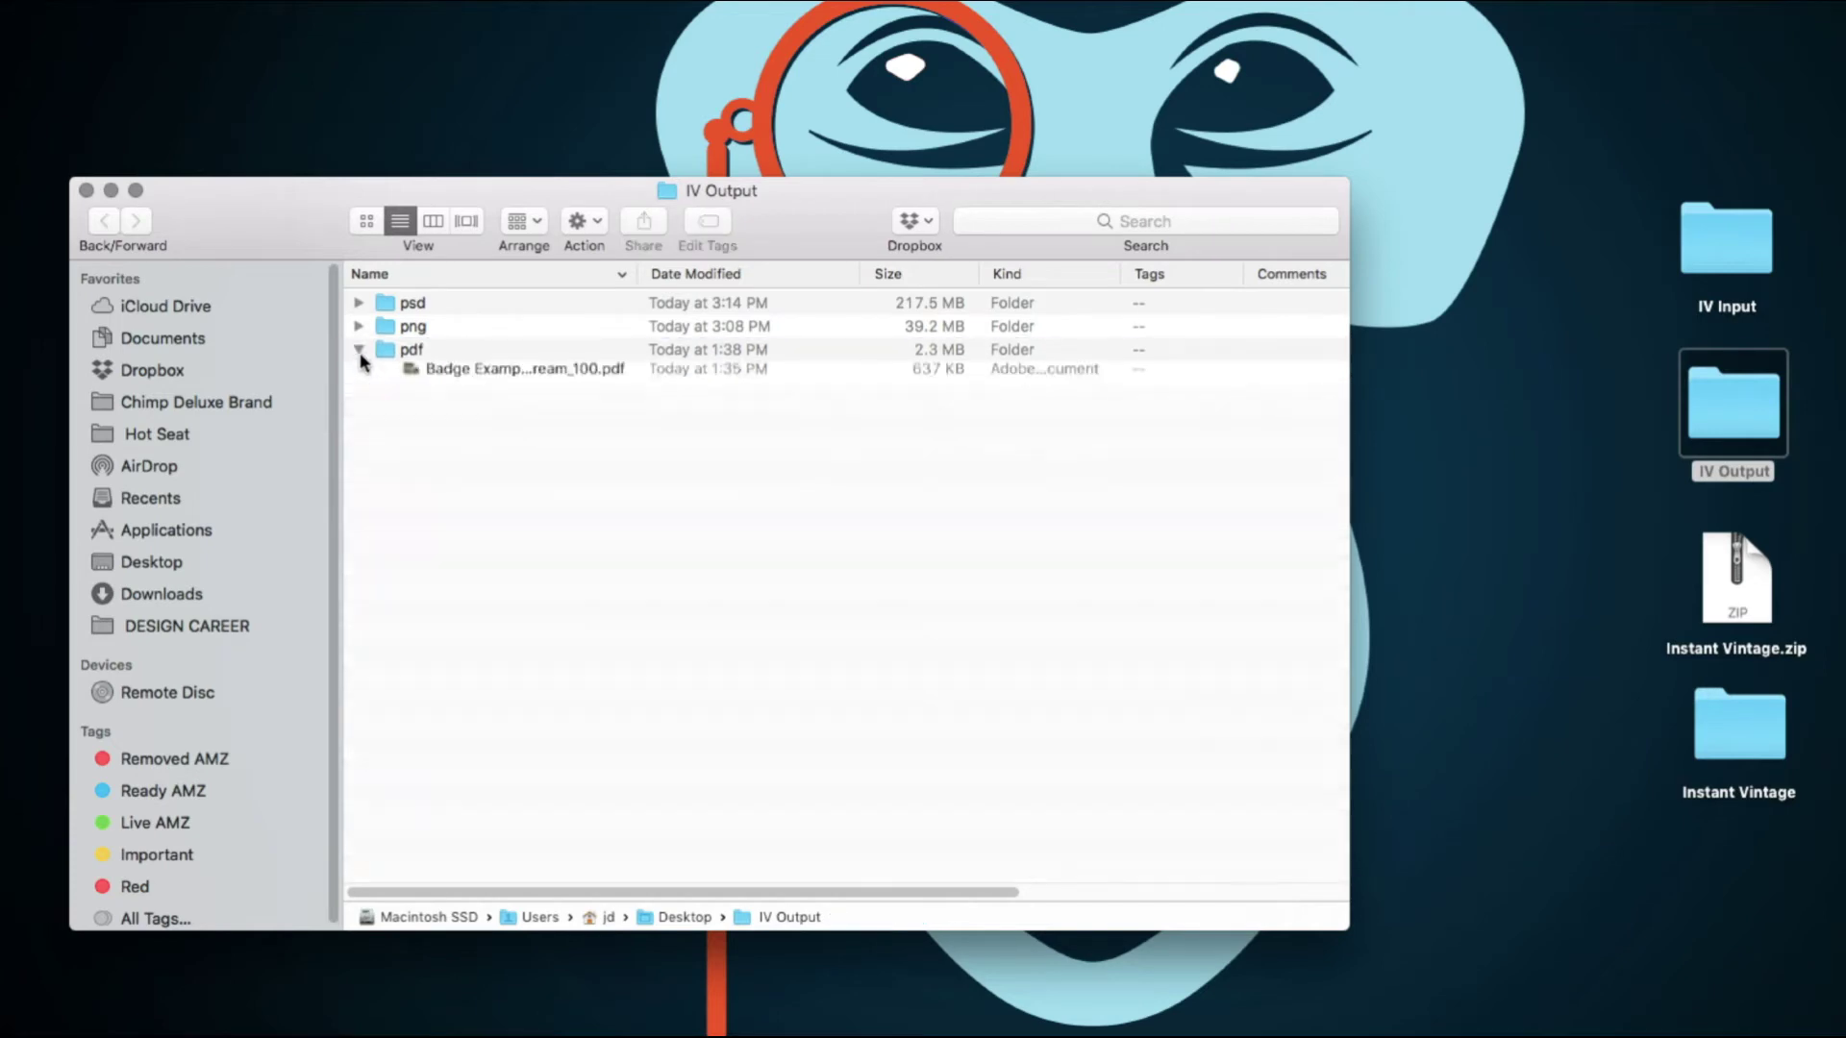
click(555, 375)
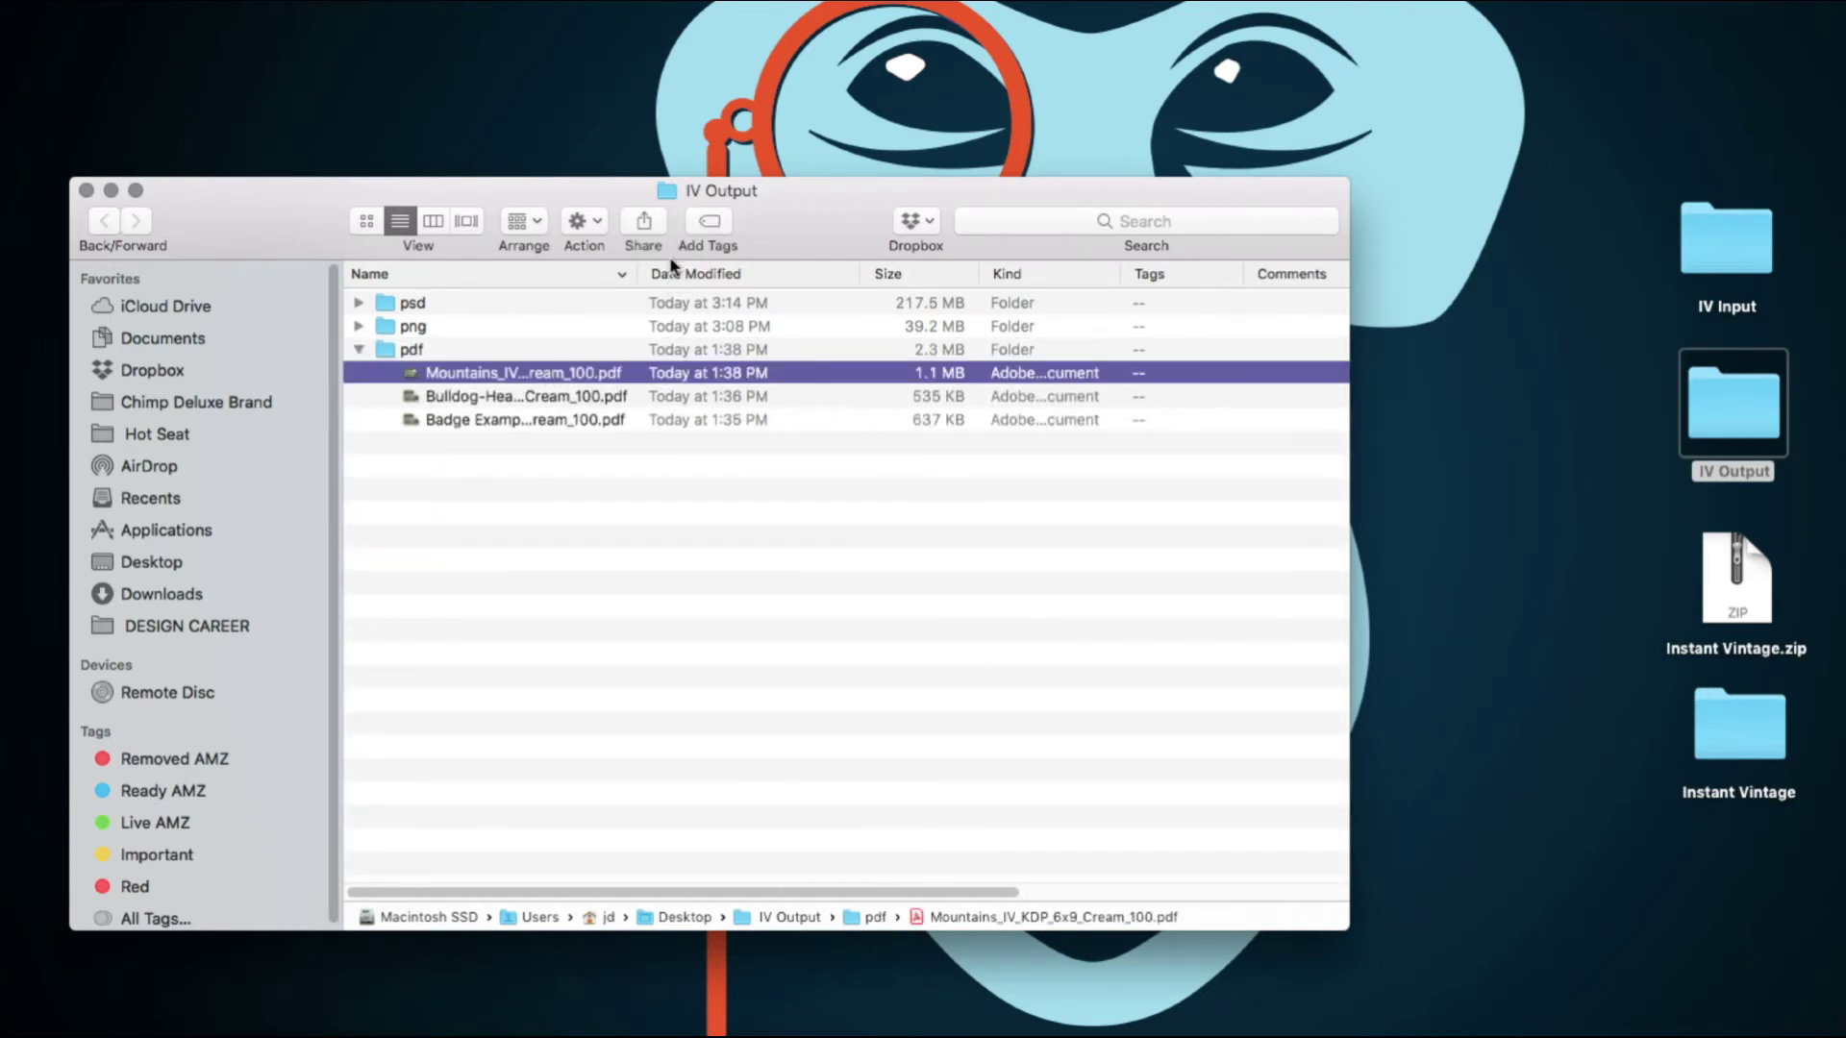
drag(638, 274, 785, 284)
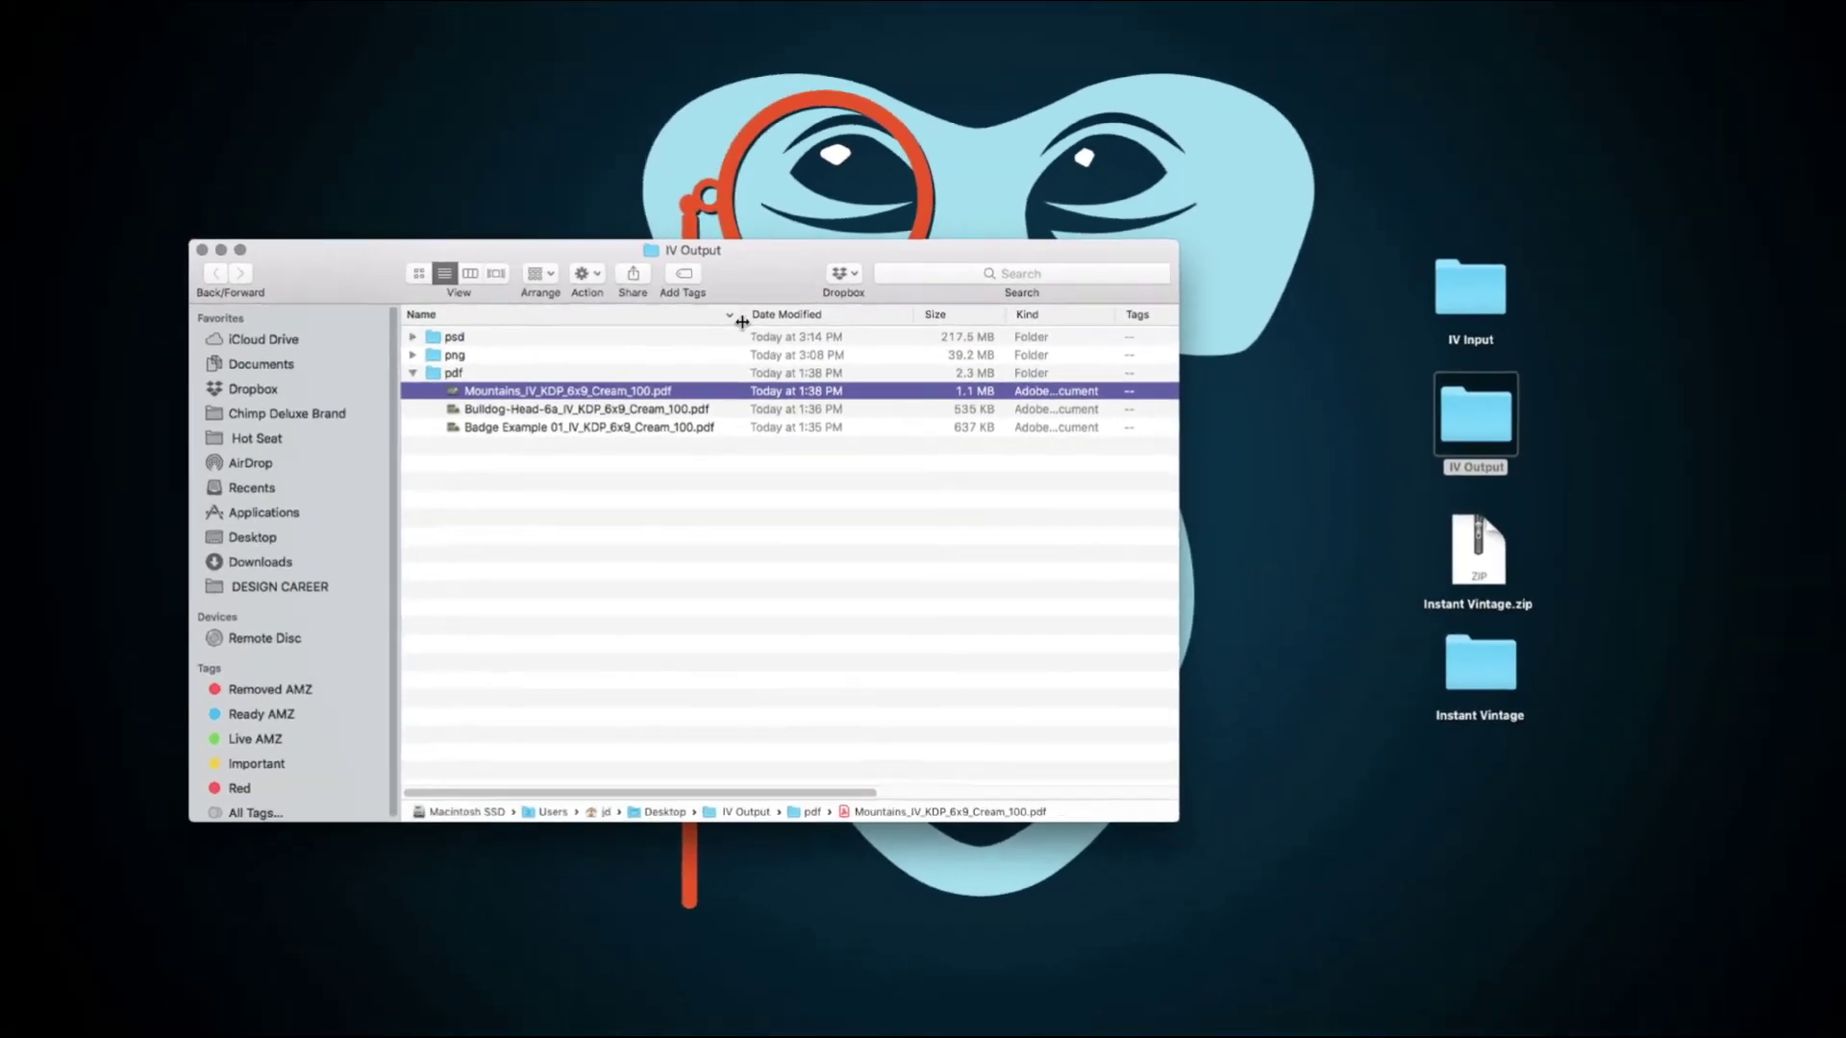
key(space)
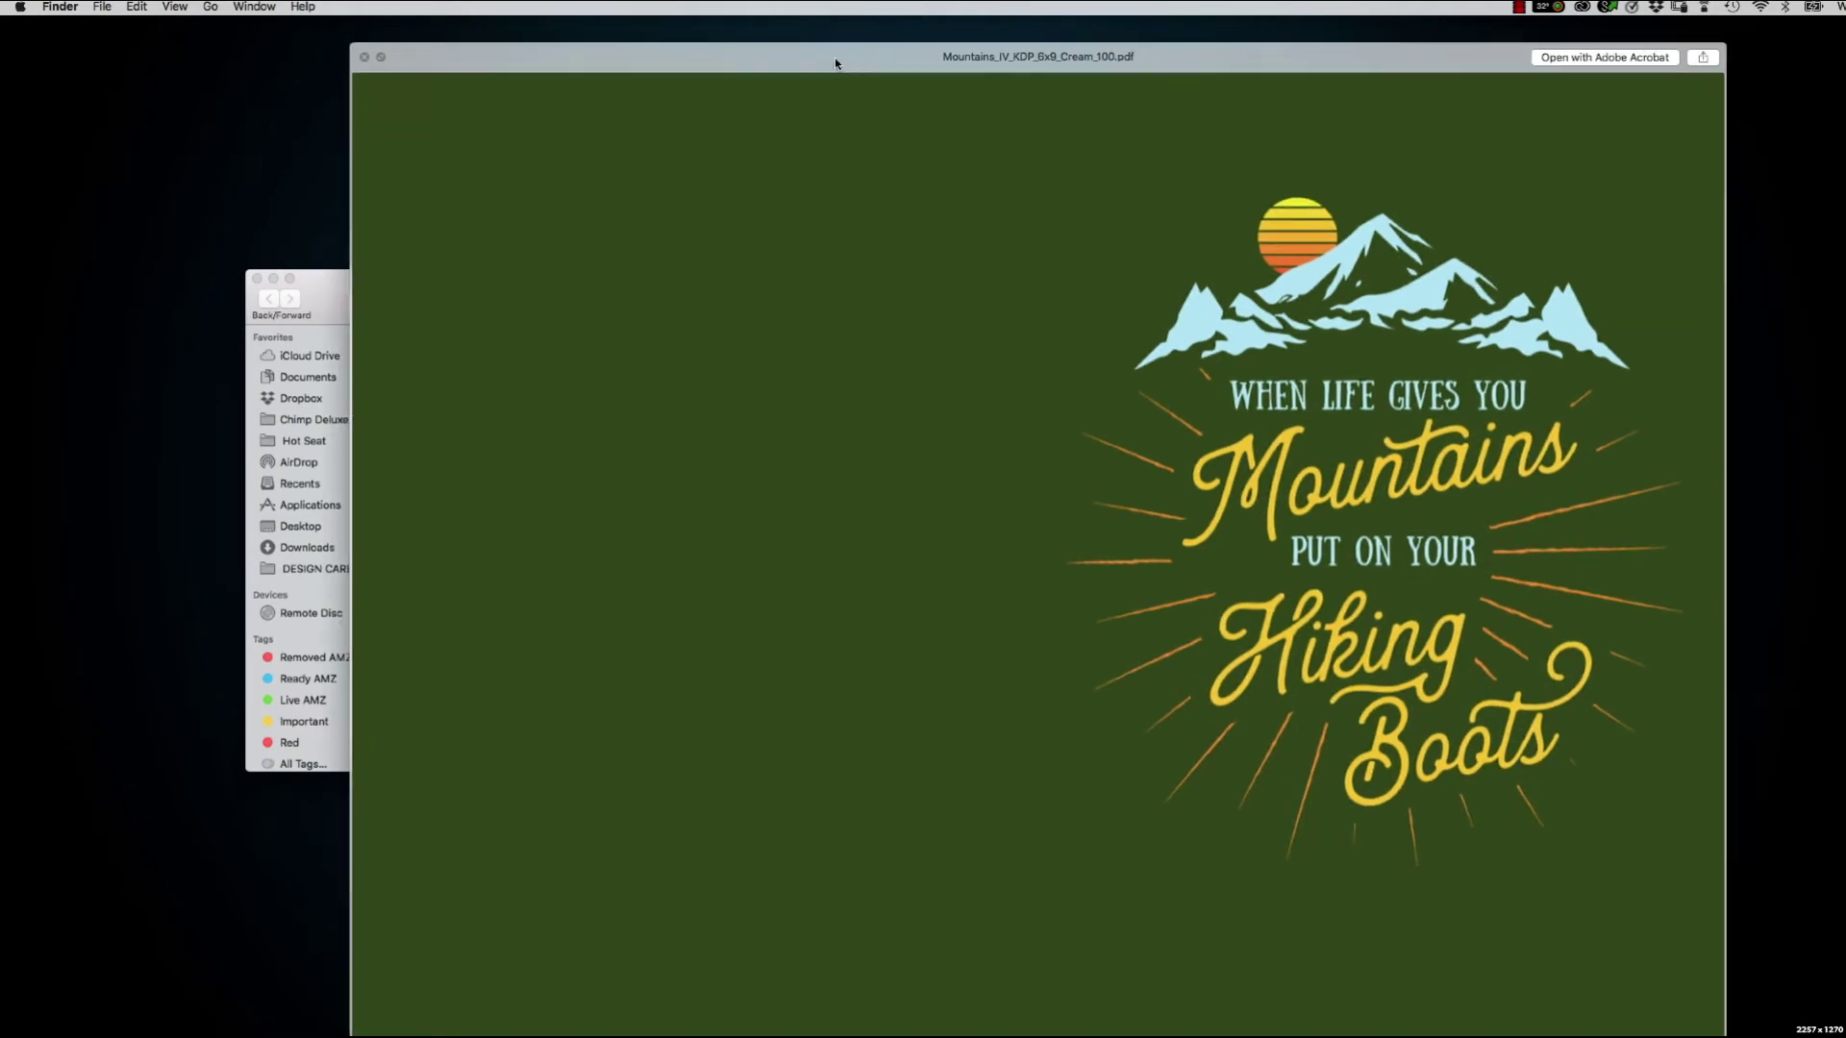
drag(836, 58, 722, 15)
key(space)
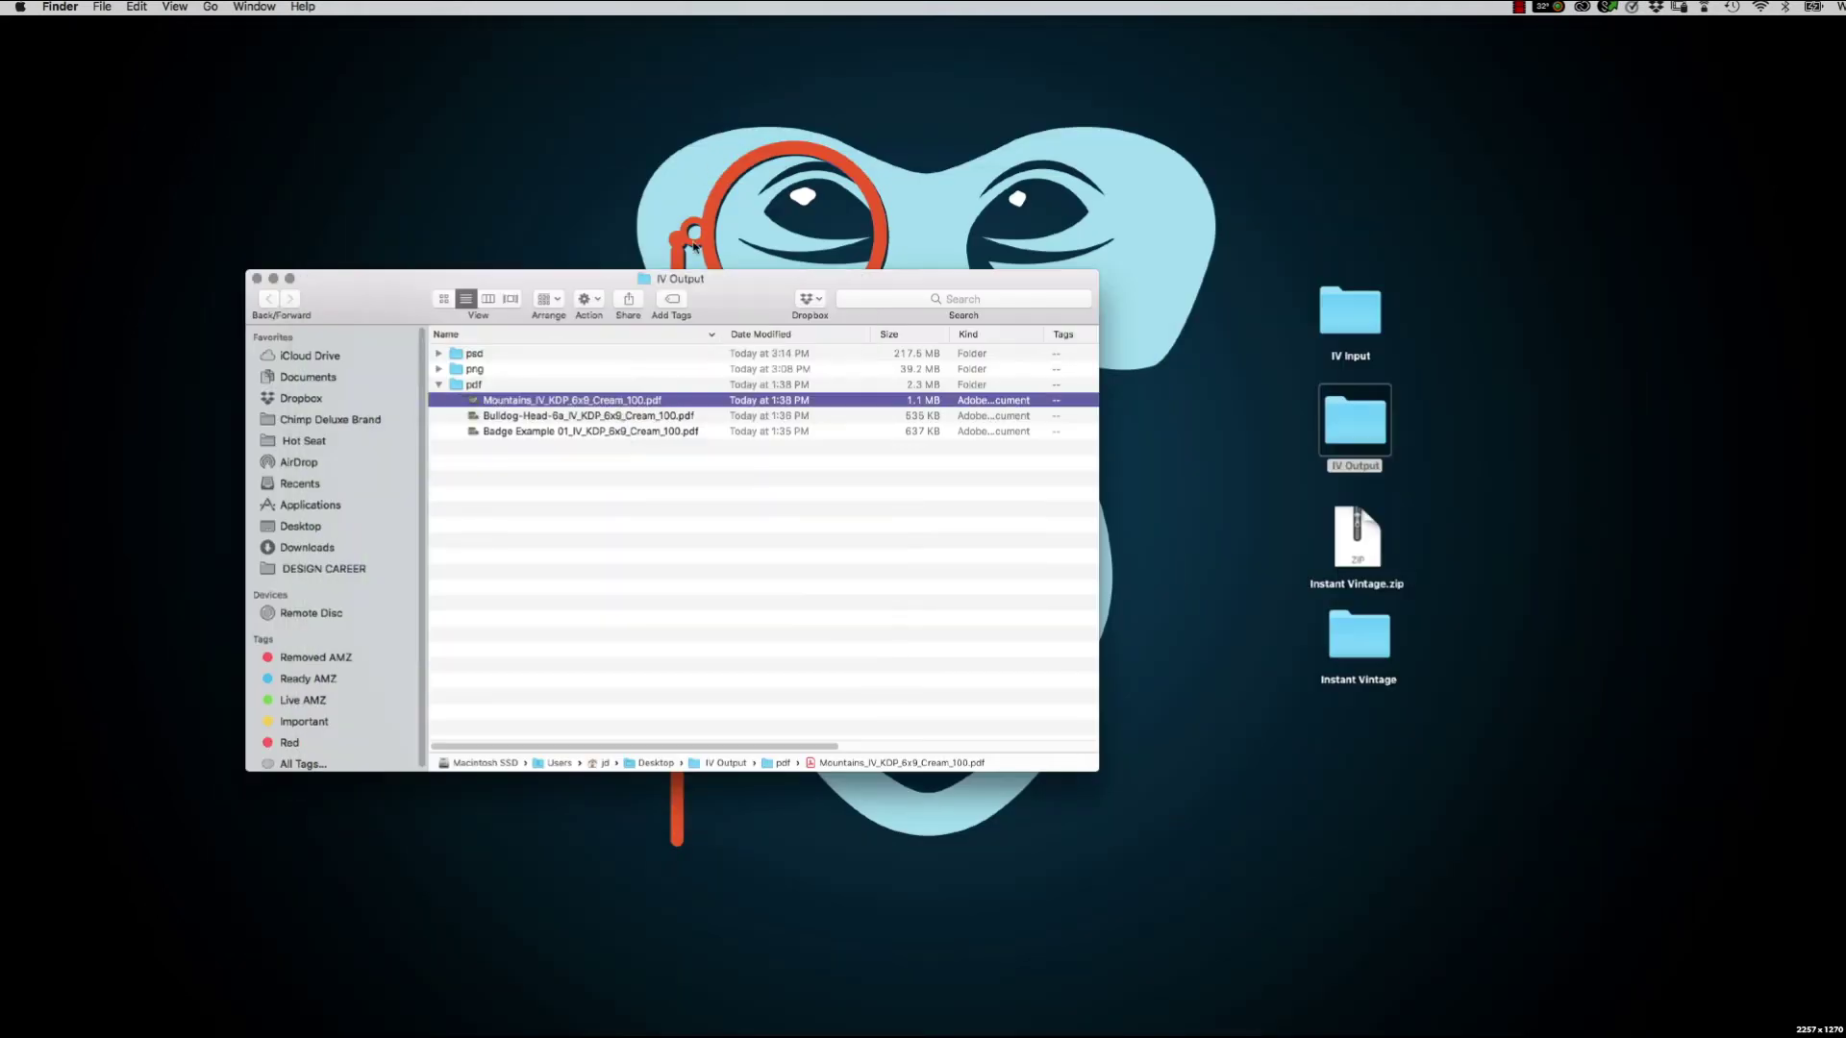
Preview the Bulldog-Head-6a and Badge Example 01 KDP PDFs one after the other.
click(618, 420)
key(space)
key(space)
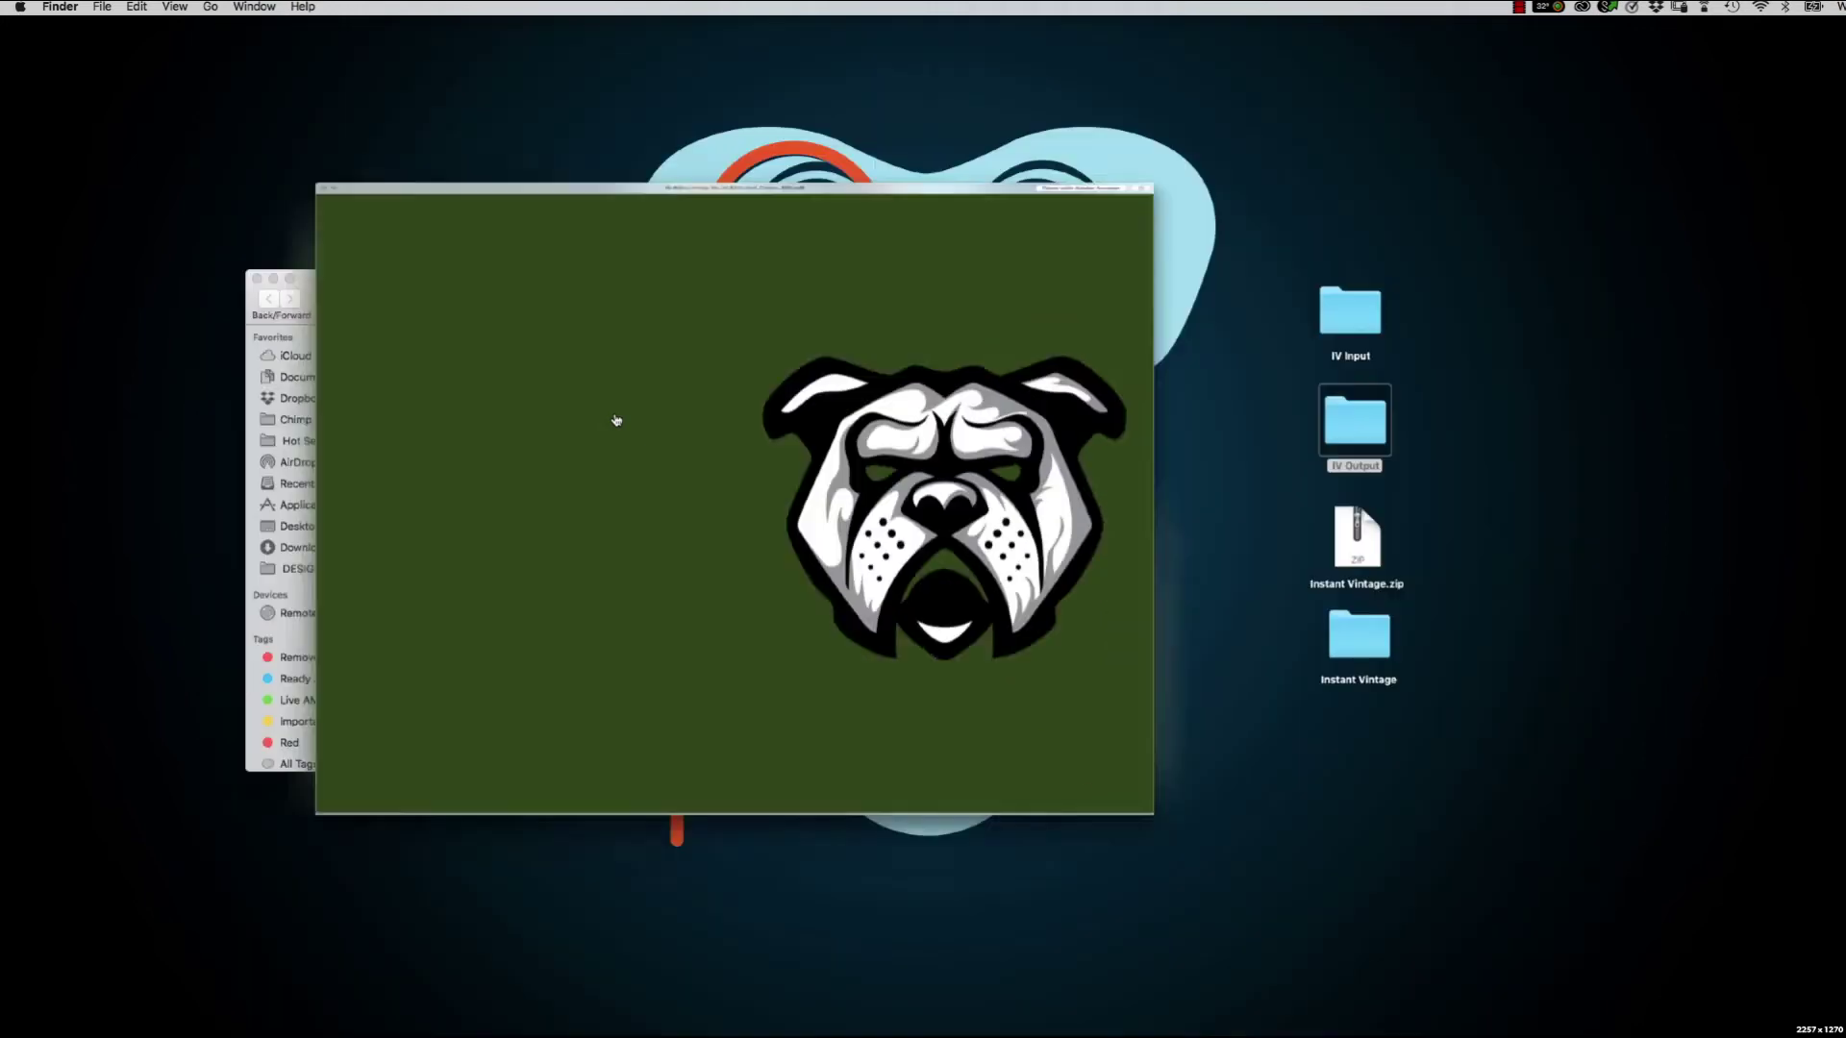
click(591, 431)
key(space)
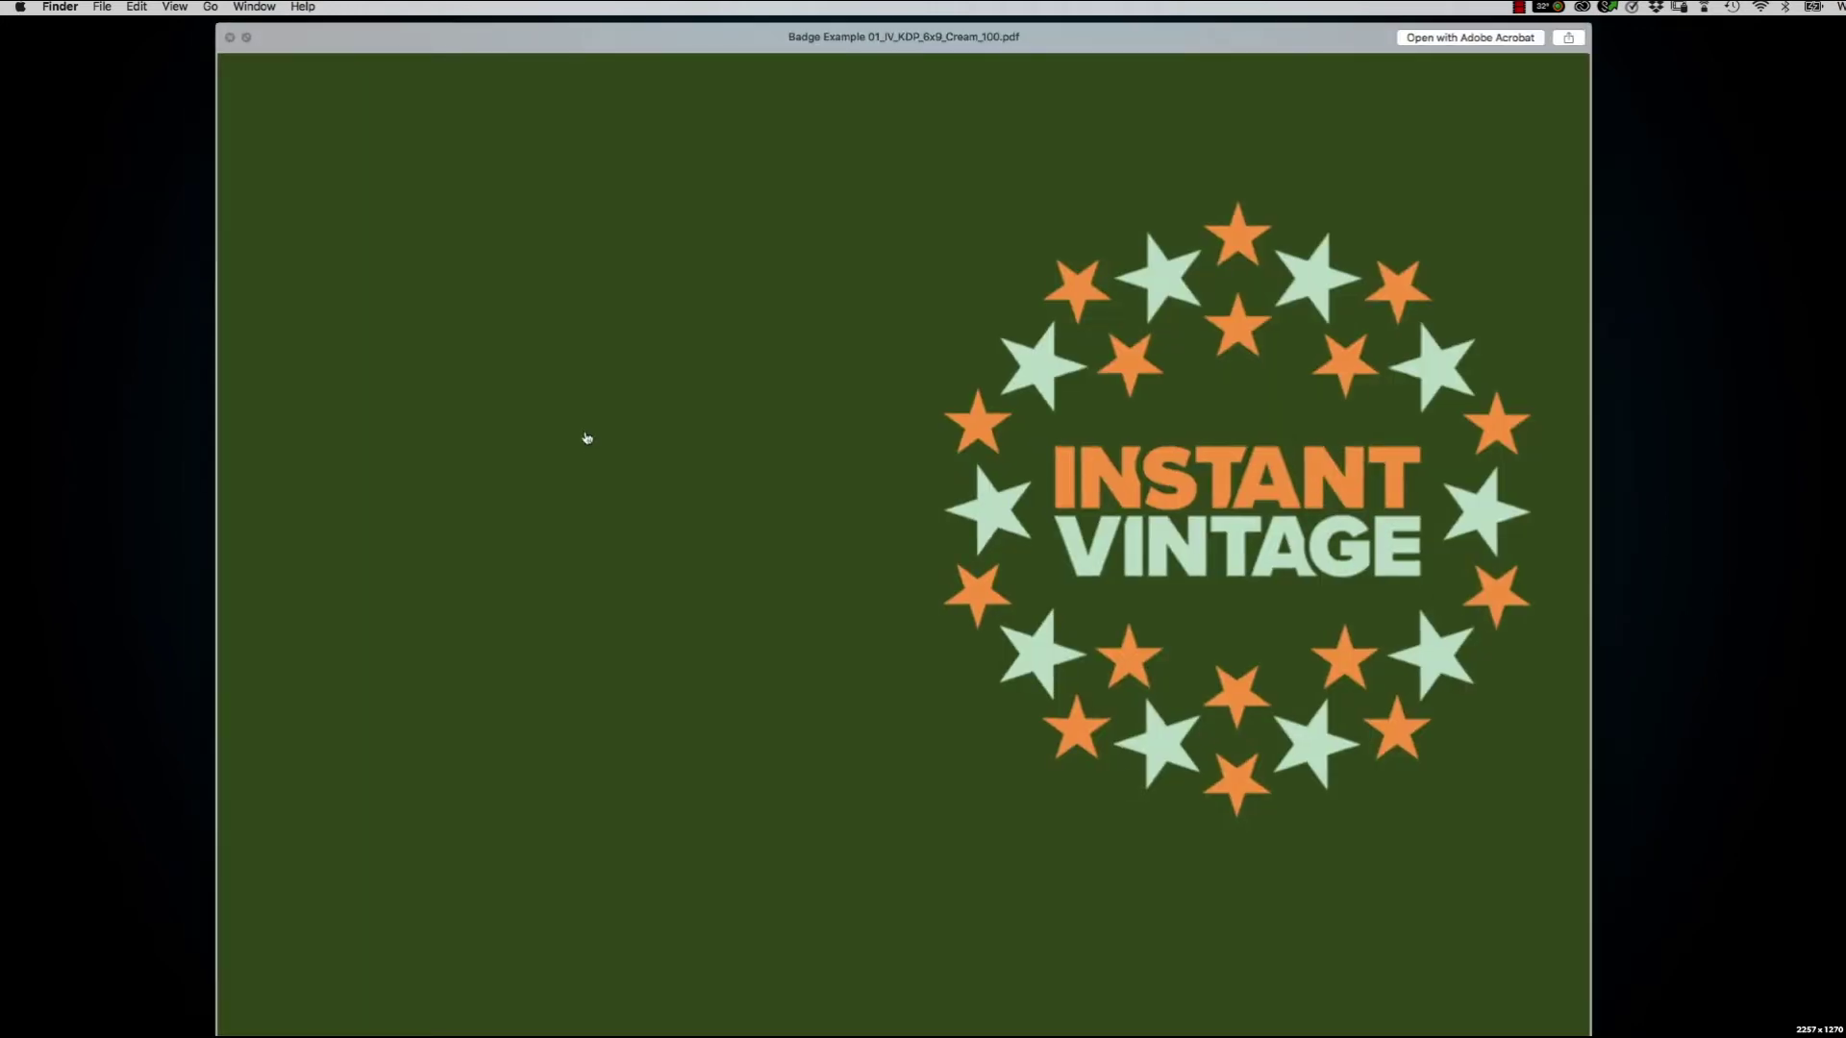
key(space)
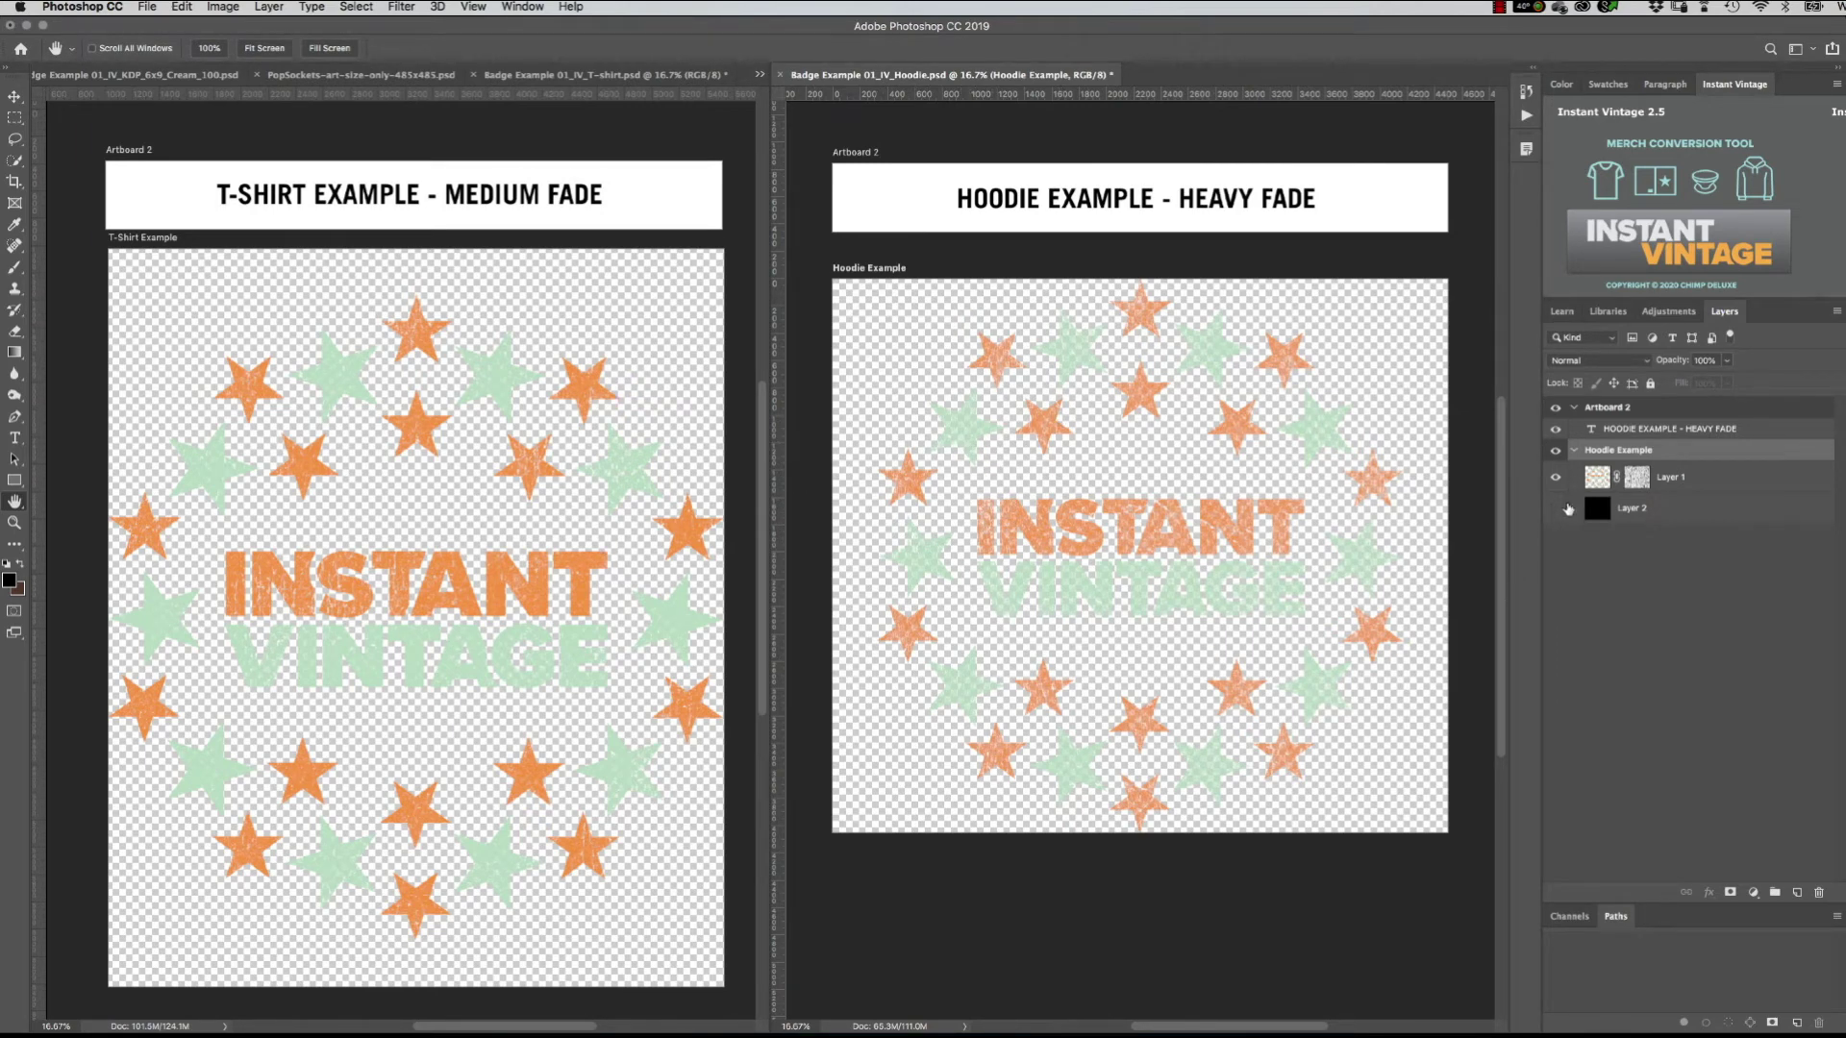
In Photoshop, show the black background Layer 2 in both the hoodie and T-shirt badge example documents.
click(1556, 509)
click(719, 861)
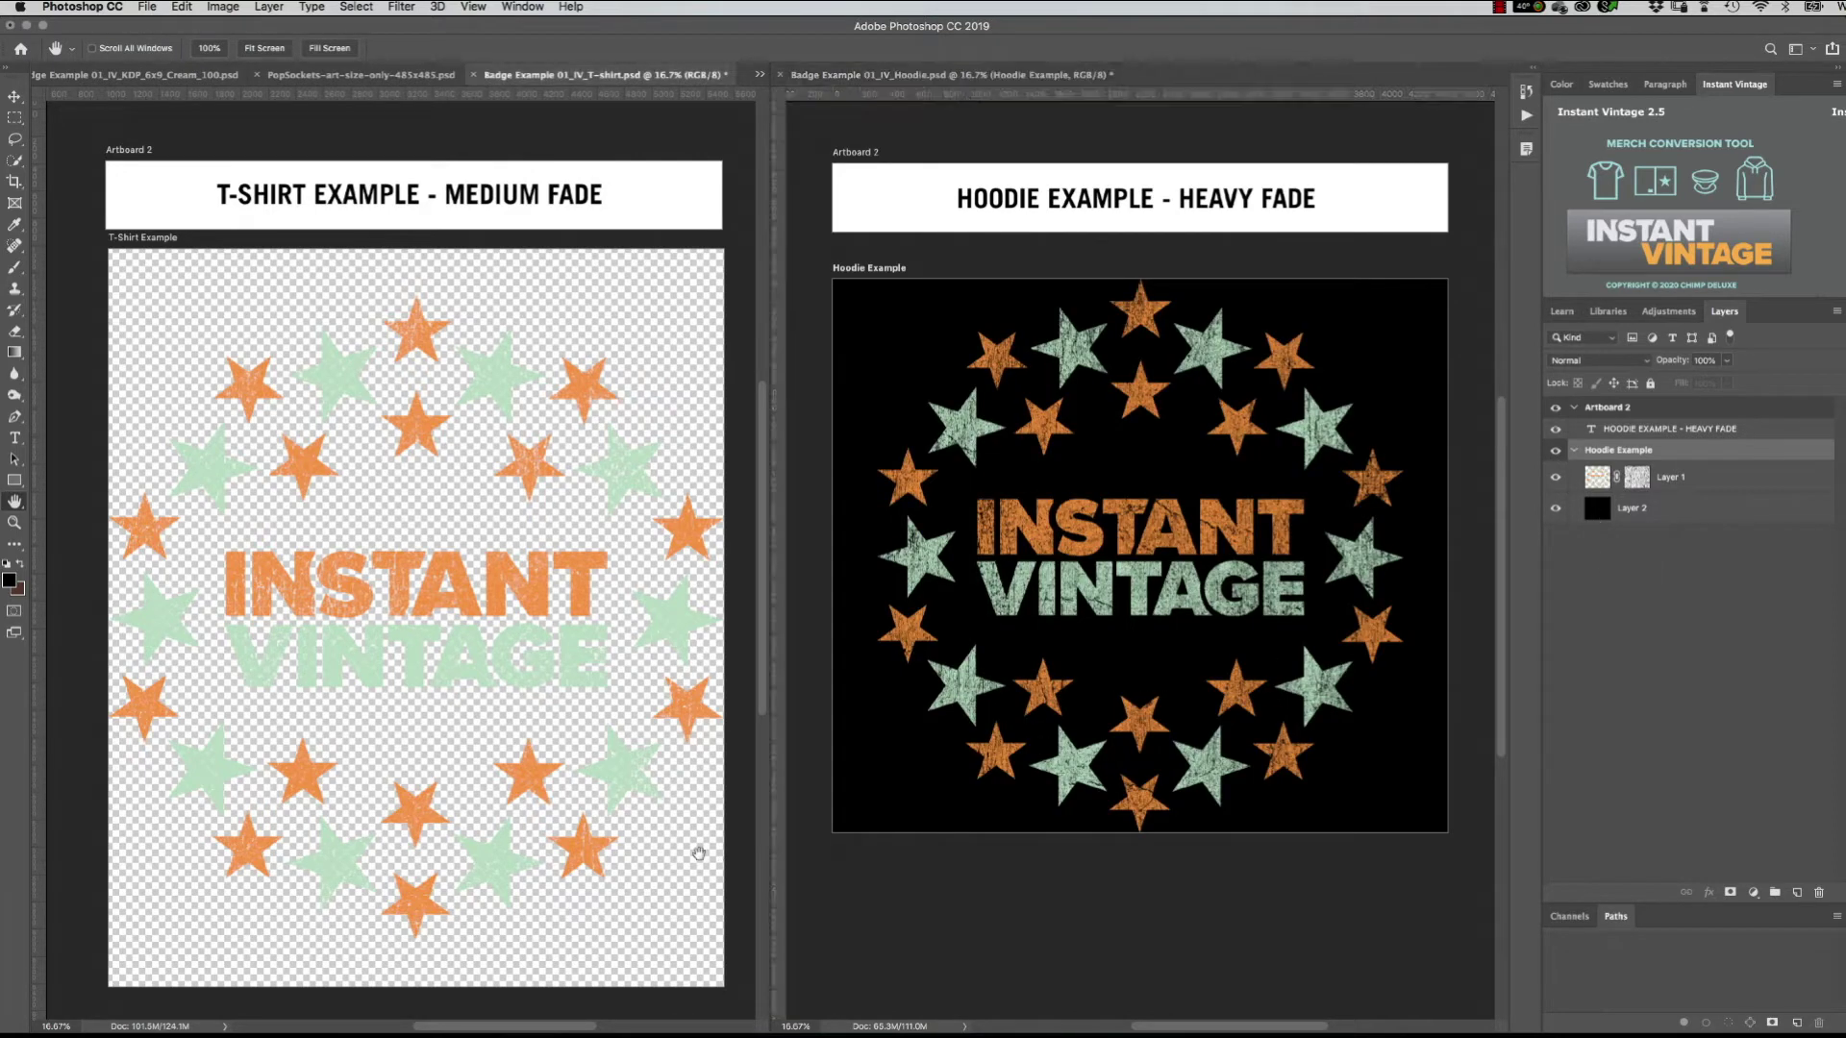
click(1555, 513)
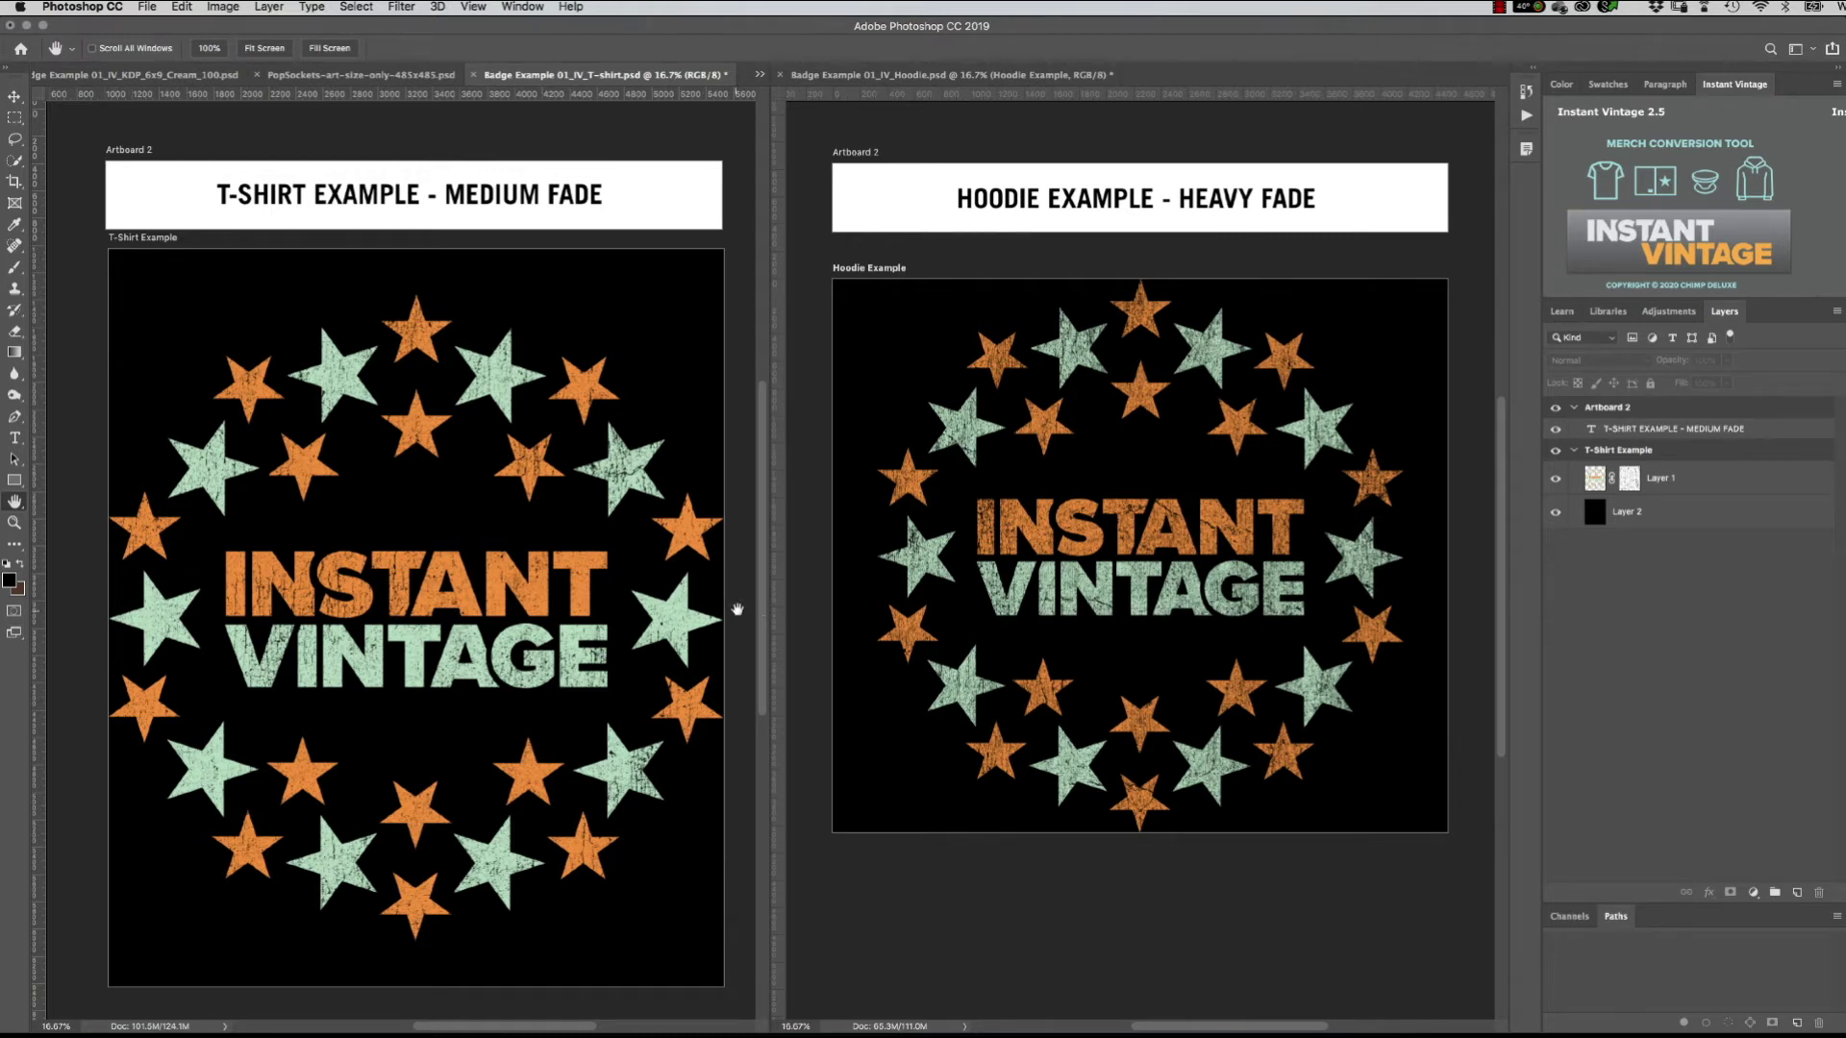
Zoom the hoodie example document to 50% to examine the heavy fade texture on the lettering.
click(1045, 638)
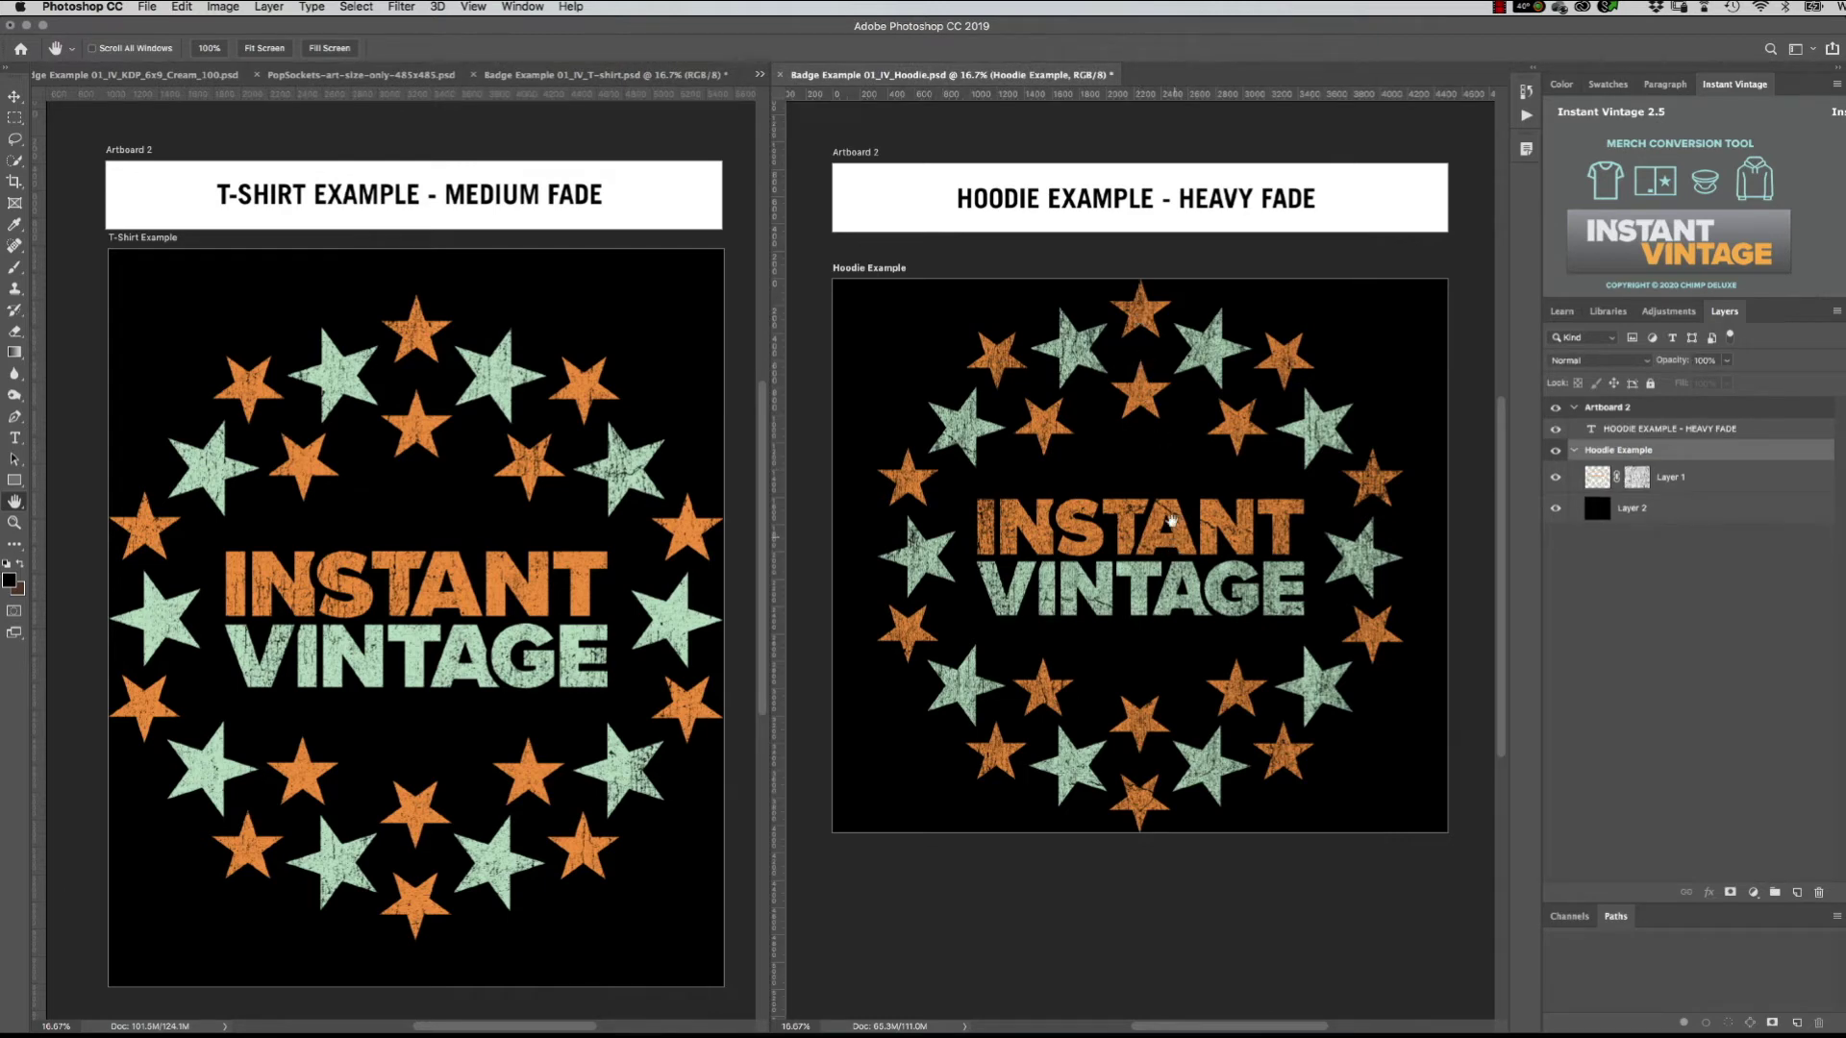
key(super+equal)
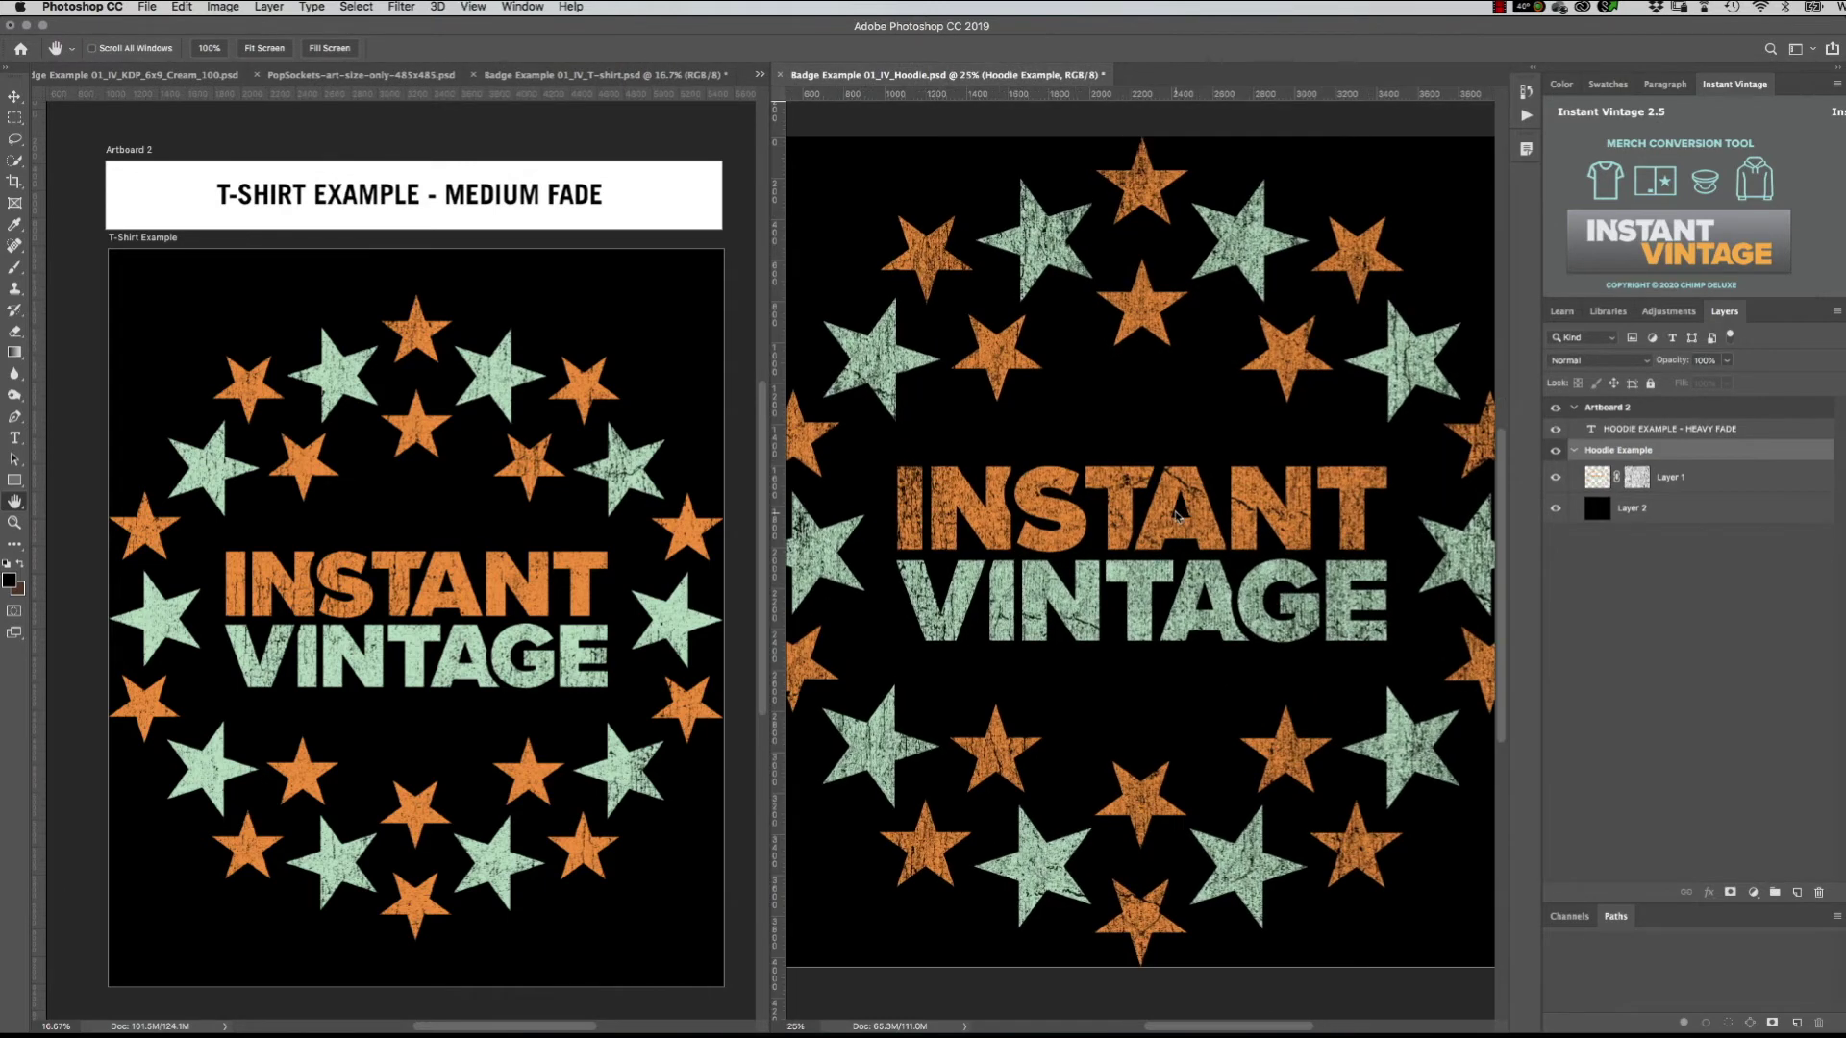
key(super+equal)
key(super+minus)
key(super+equal)
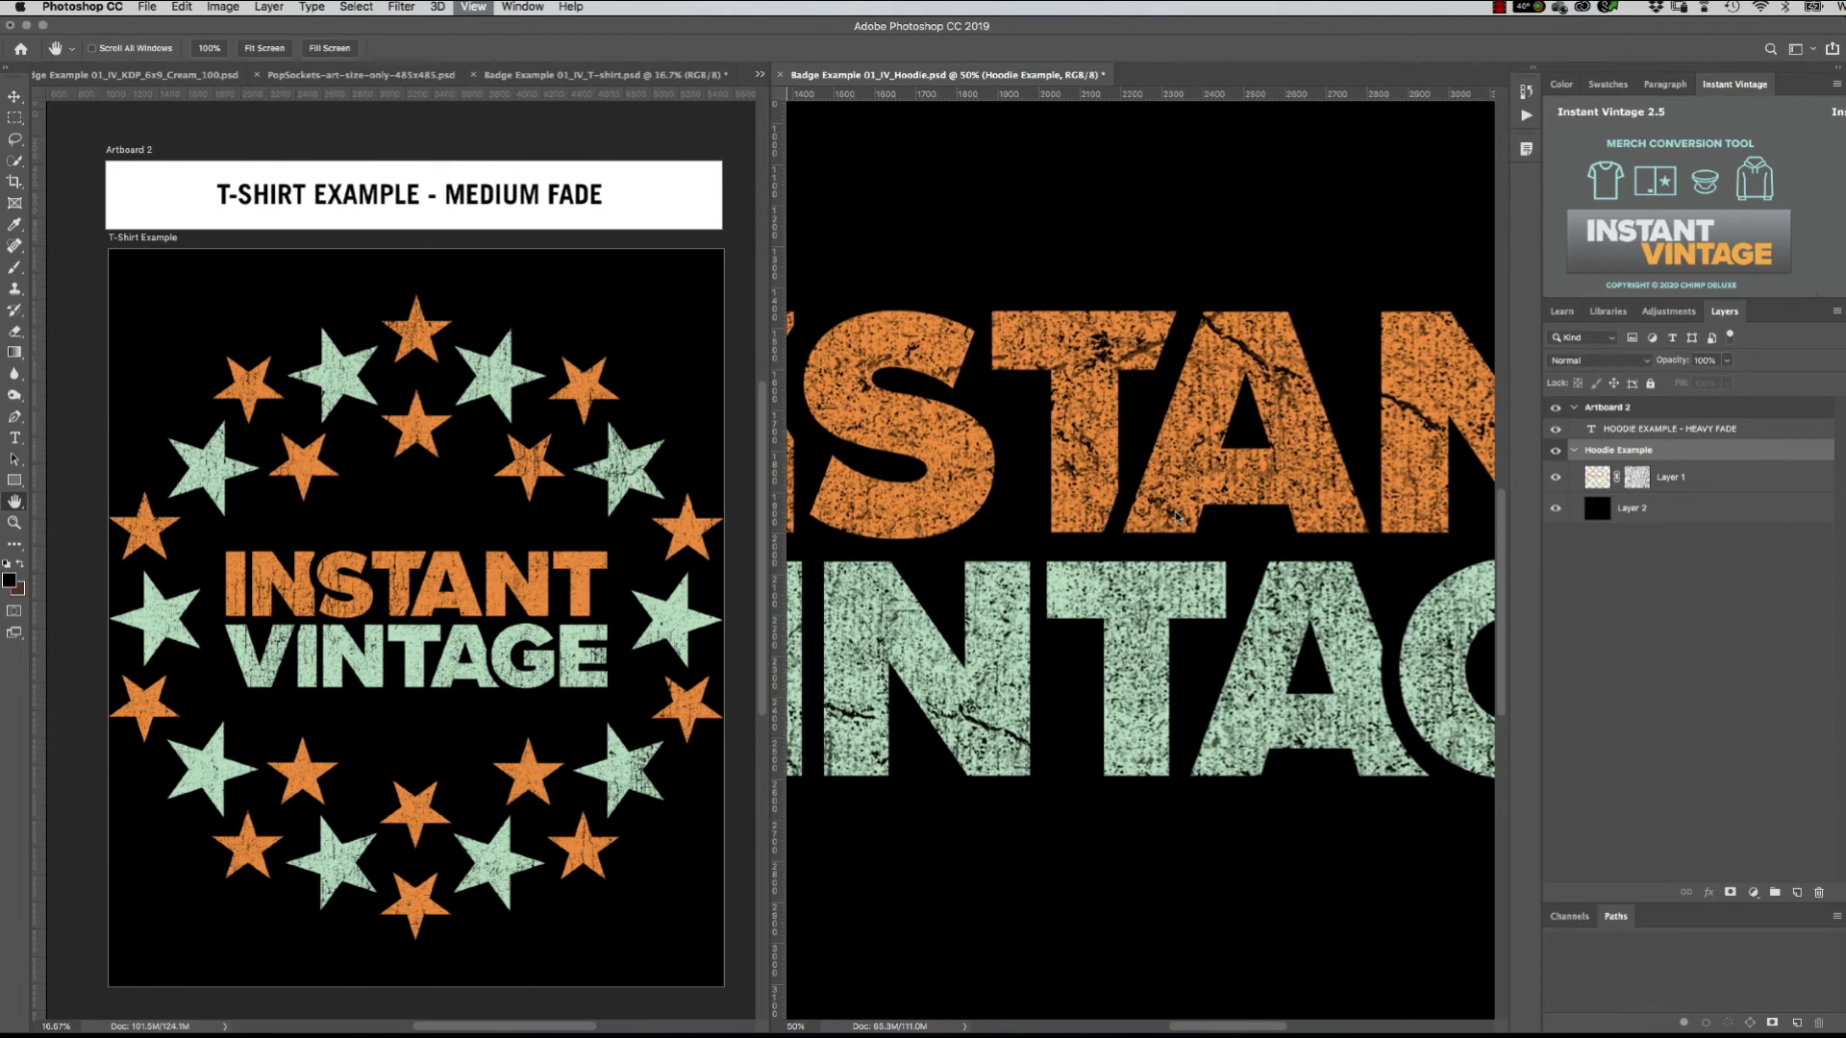
Zoom the hoodie example out to 16.7% and zoom in on the T-shirt example to compare its medium fade texture.
key(super+minus)
key(super+minus)
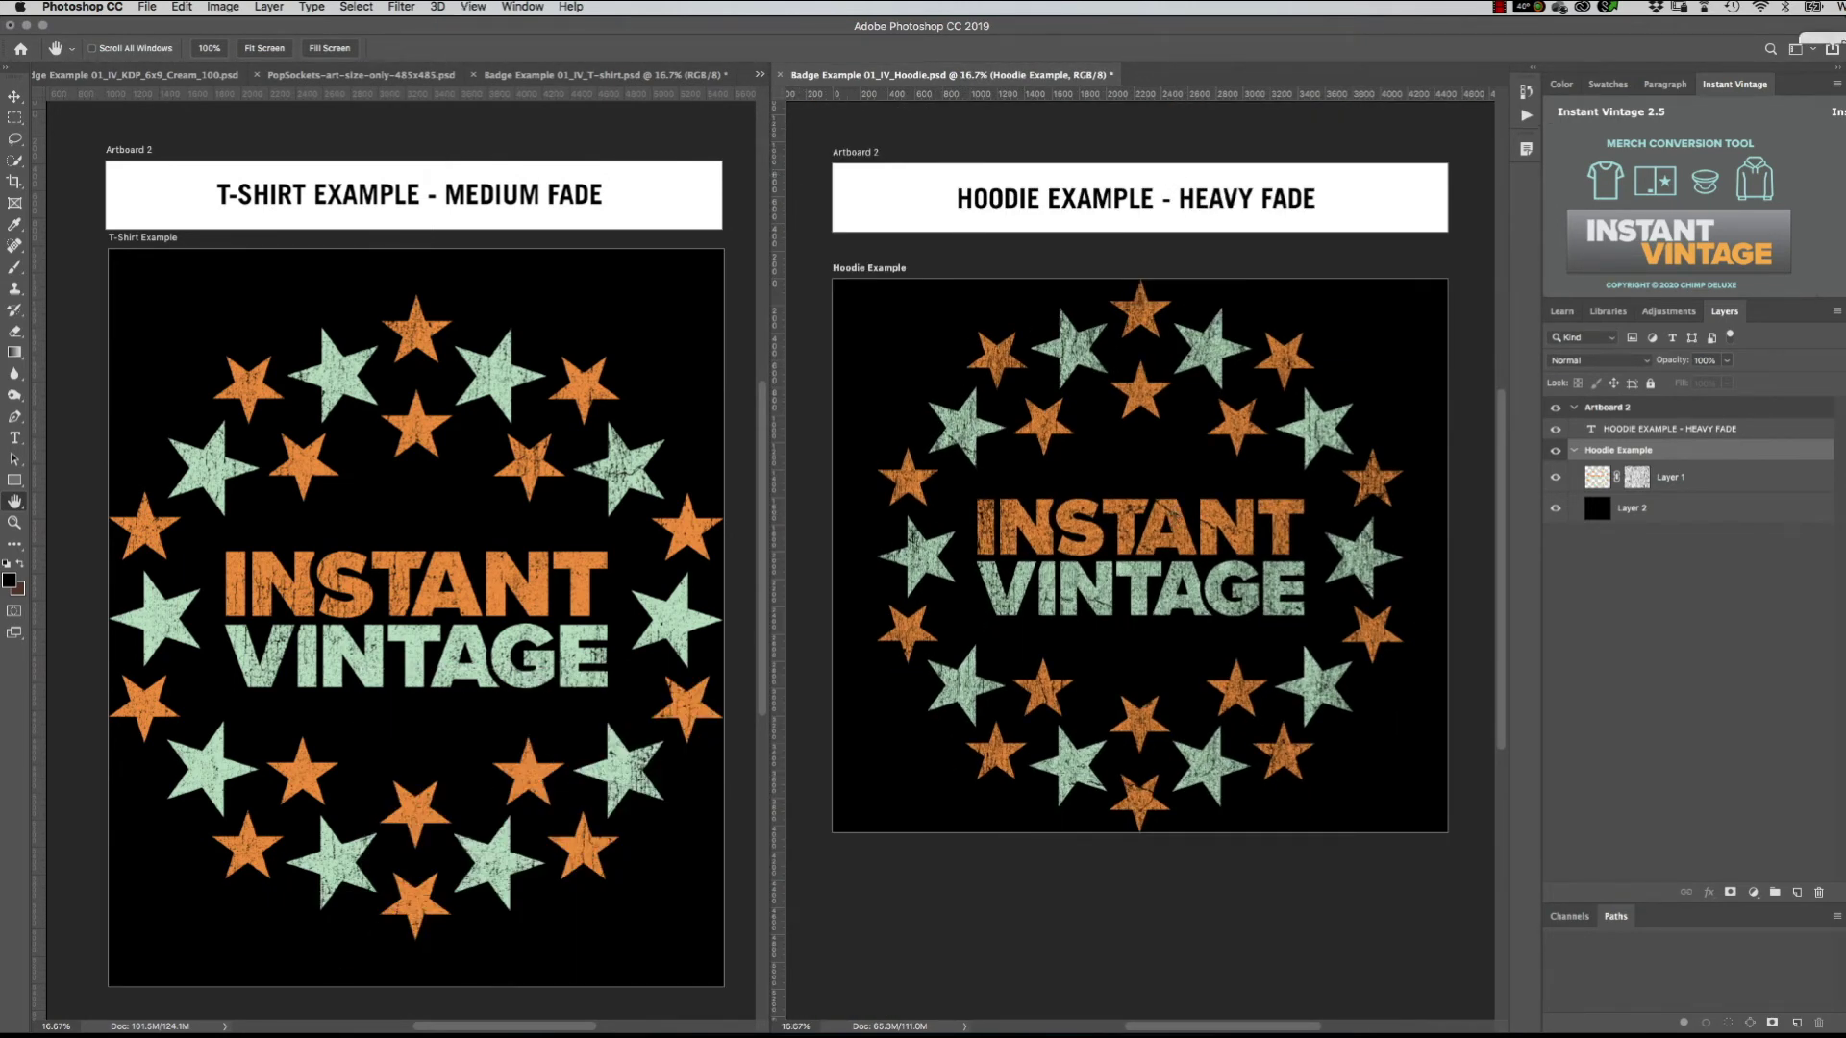
click(370, 557)
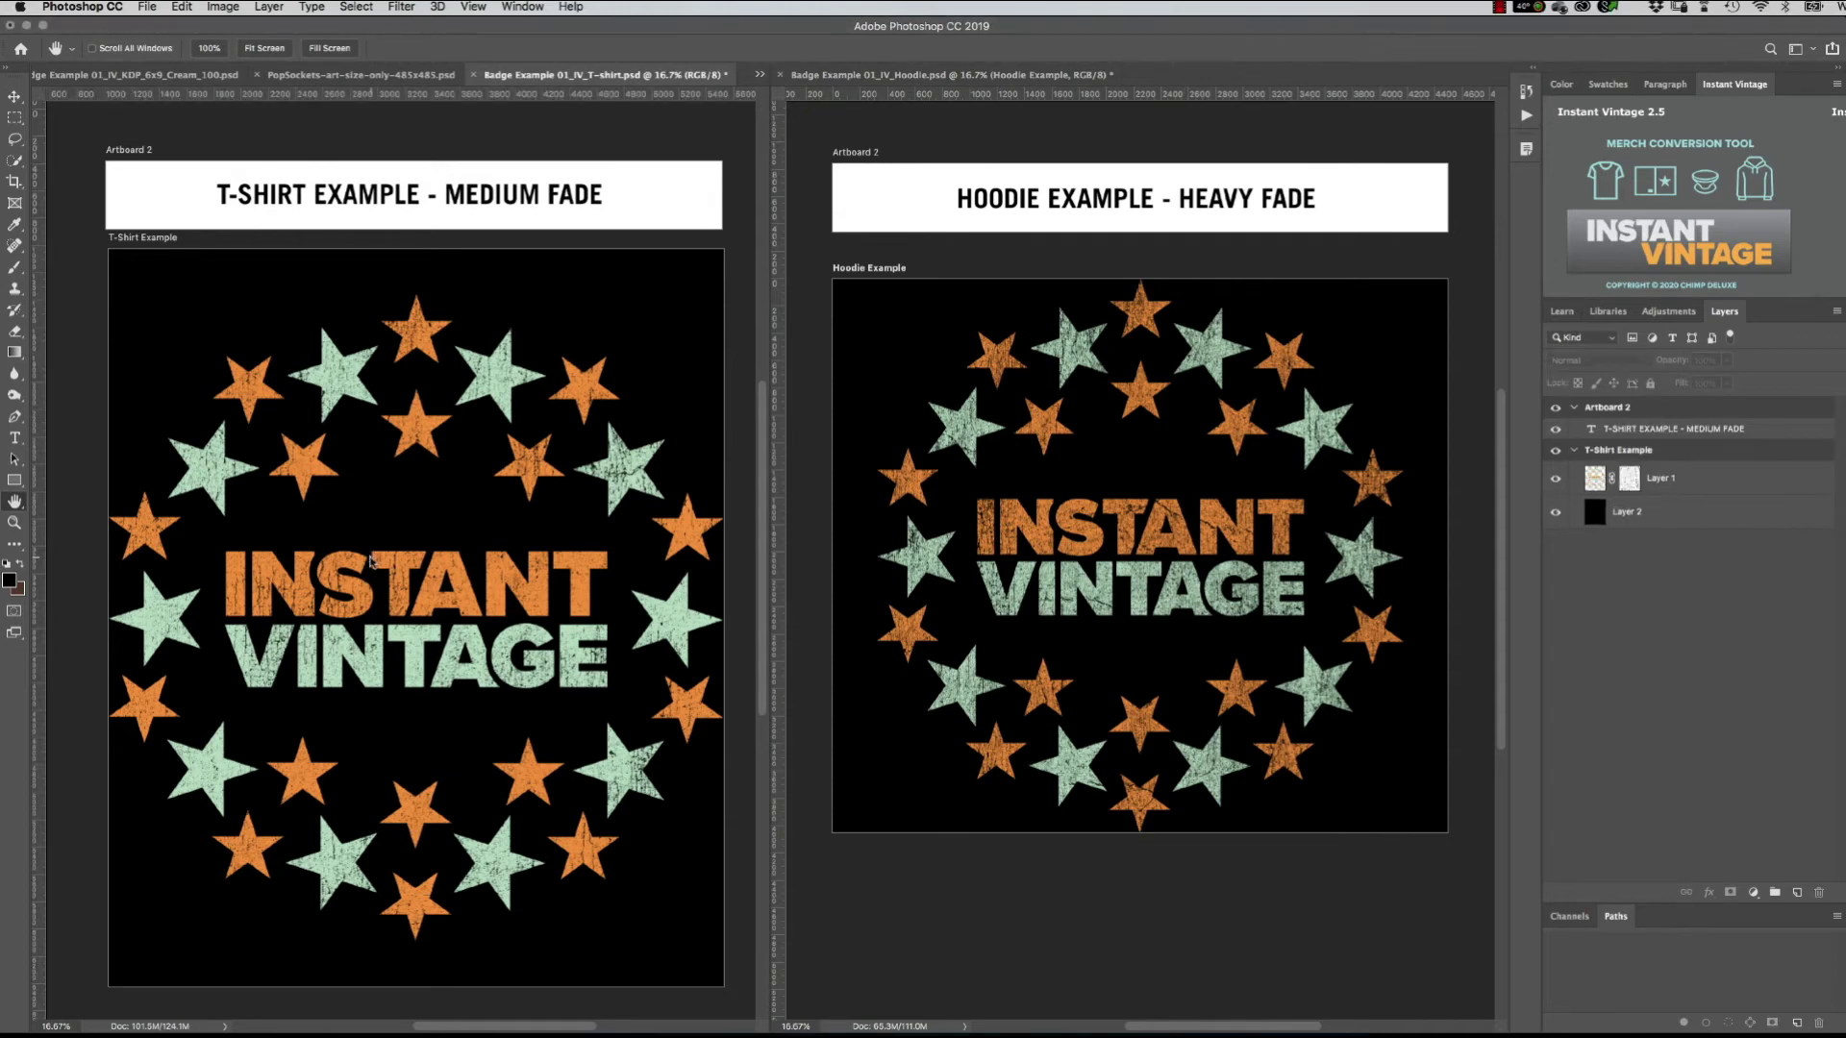
key(super+equal)
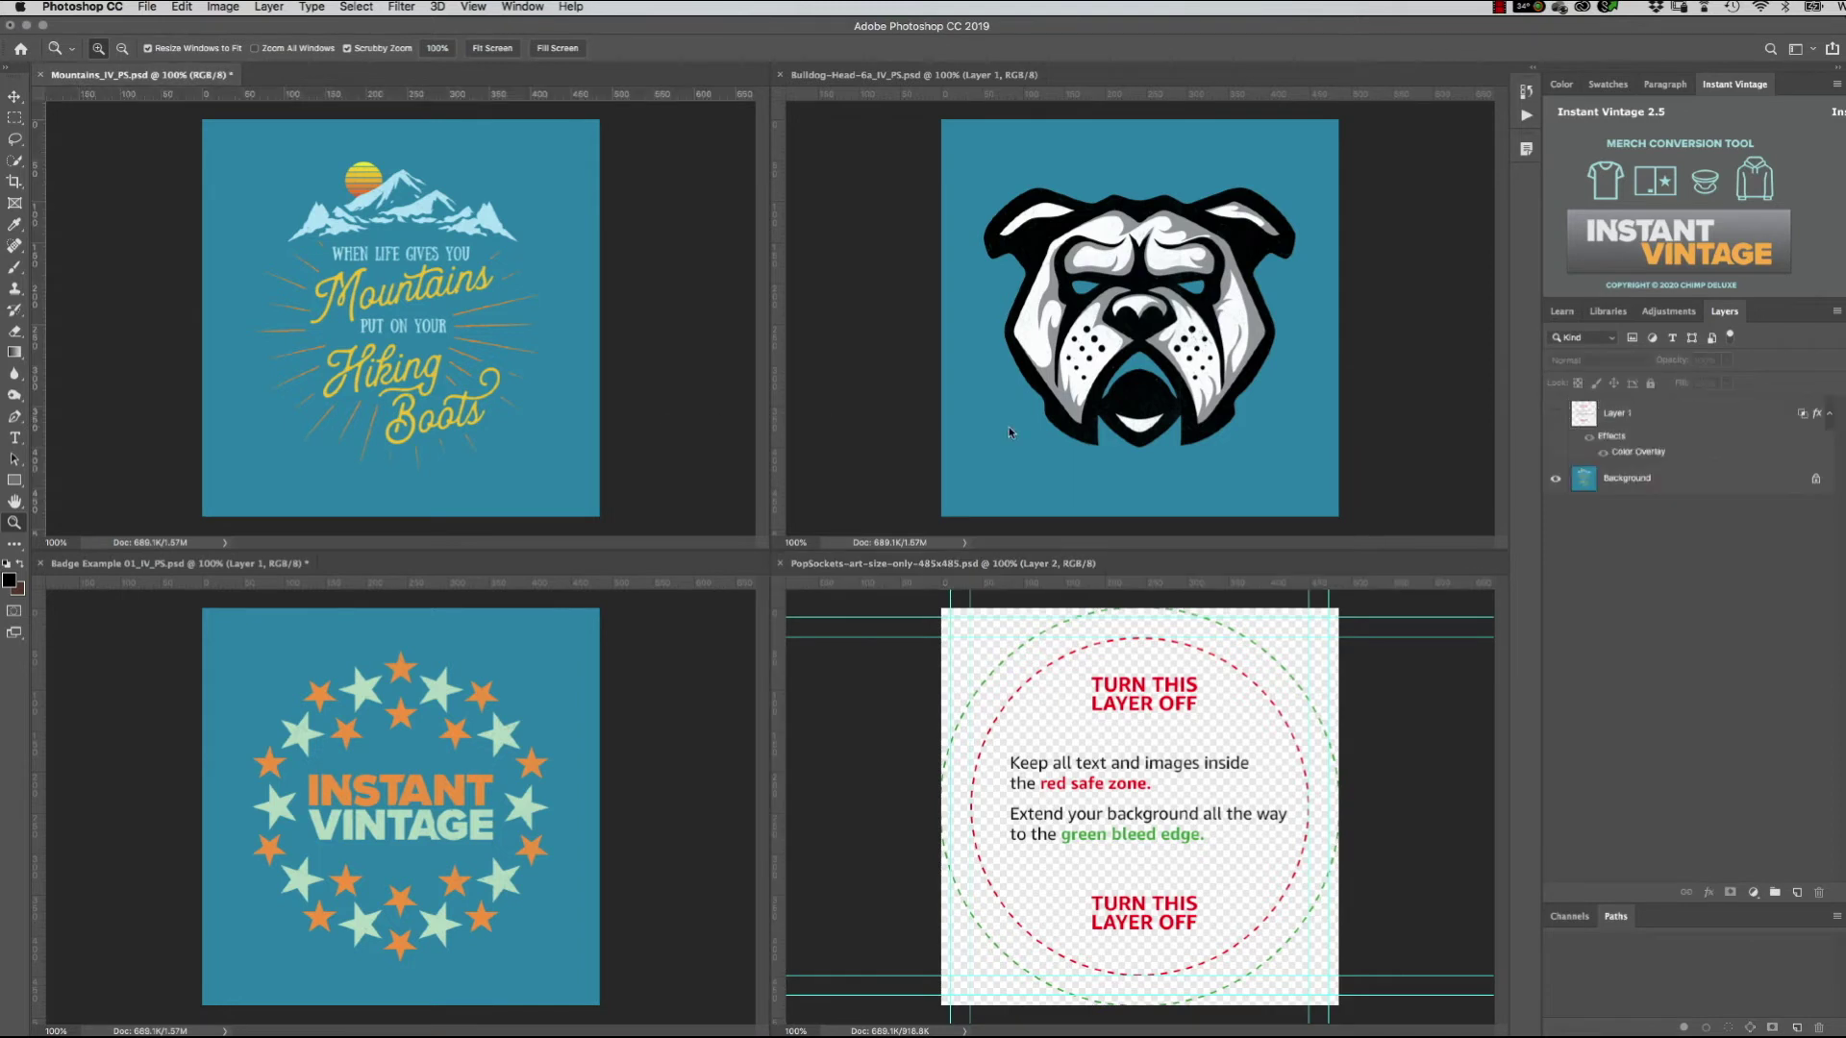
Show and hide the template overlay Layer 1 in turn in the Mountains, Bulldog-Head-6a and Badge Example 01 Pop Socket documents to check art placement.
click(1556, 414)
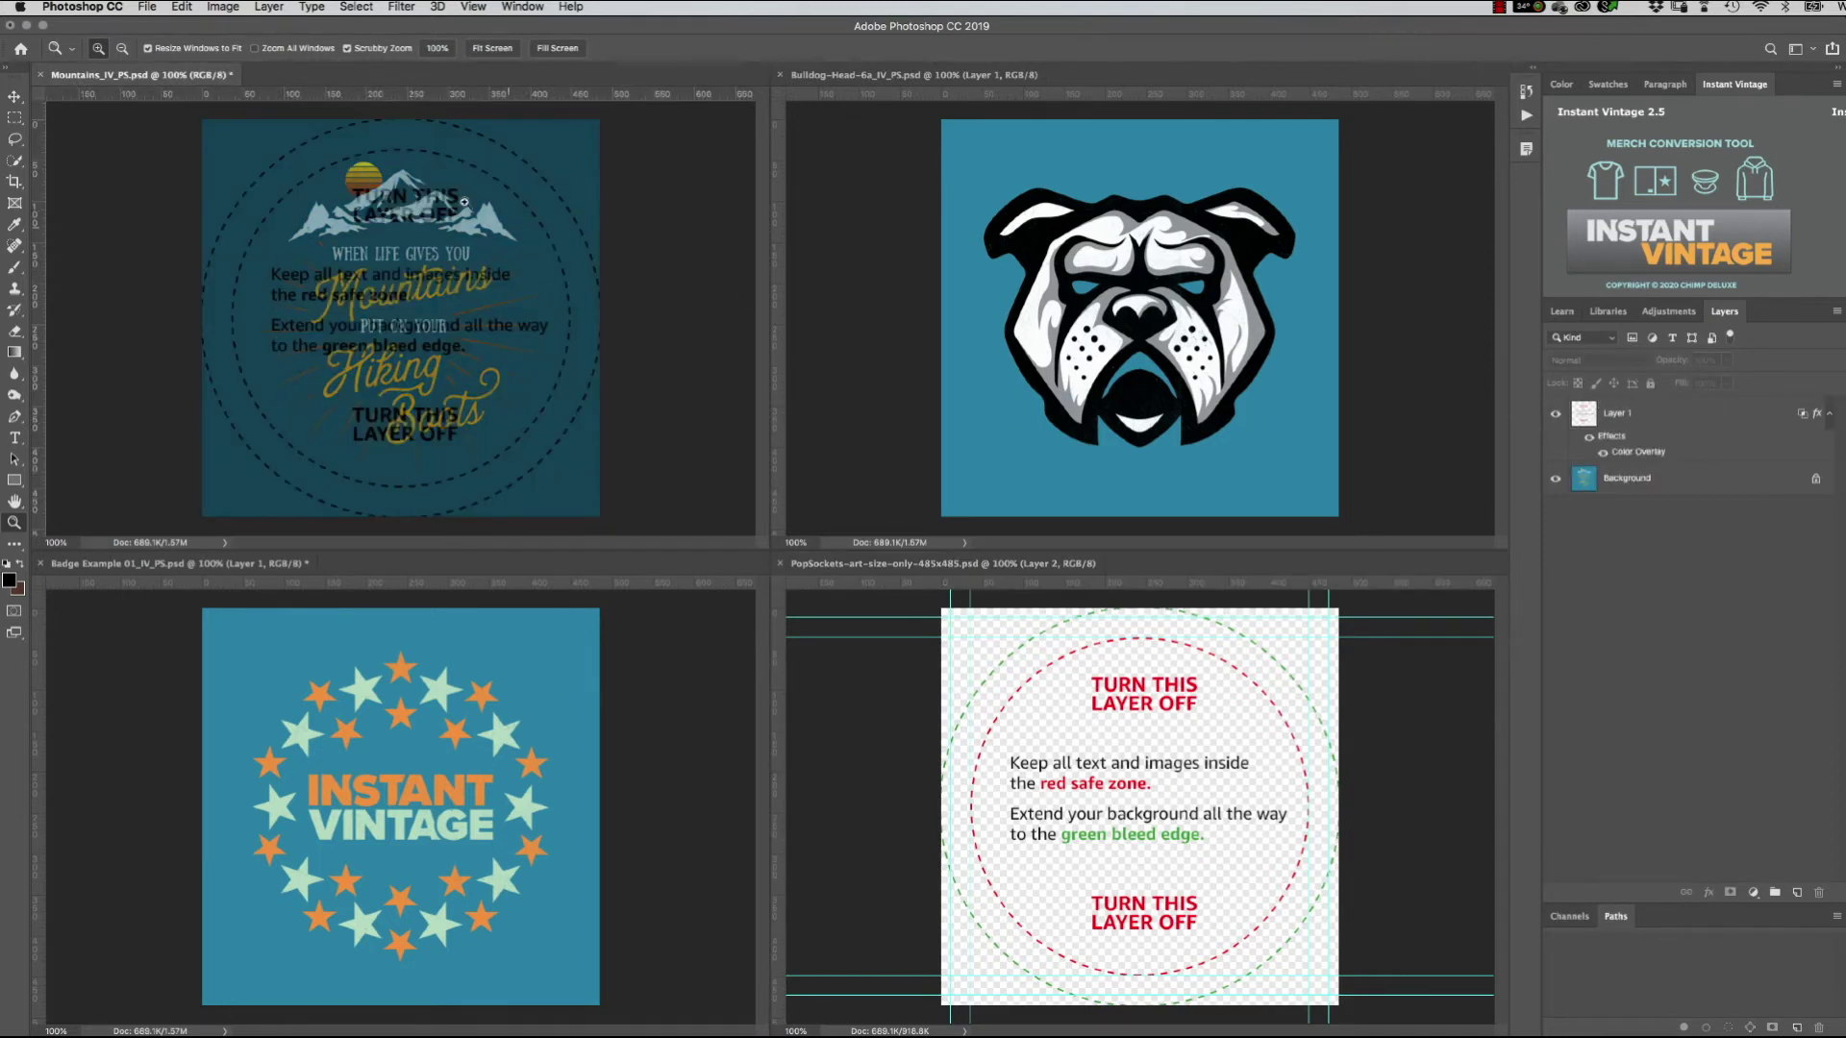
click(1554, 415)
click(1421, 400)
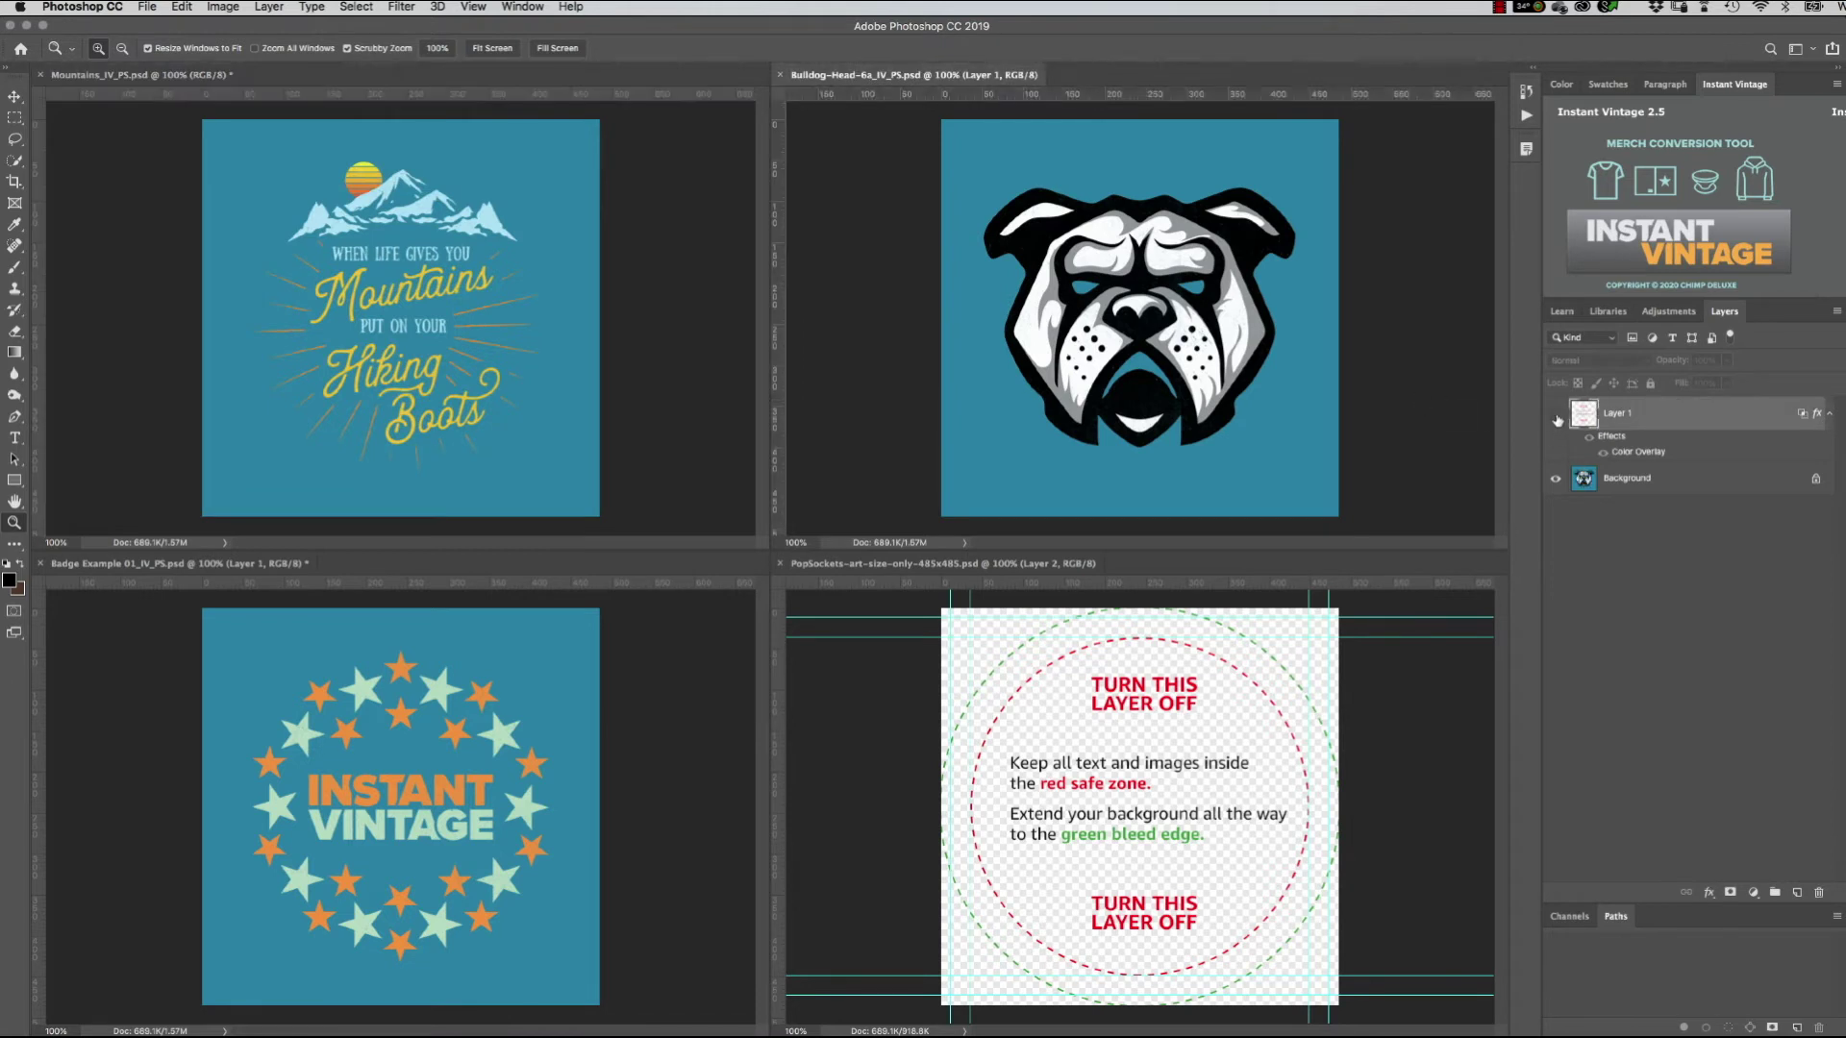
click(1556, 415)
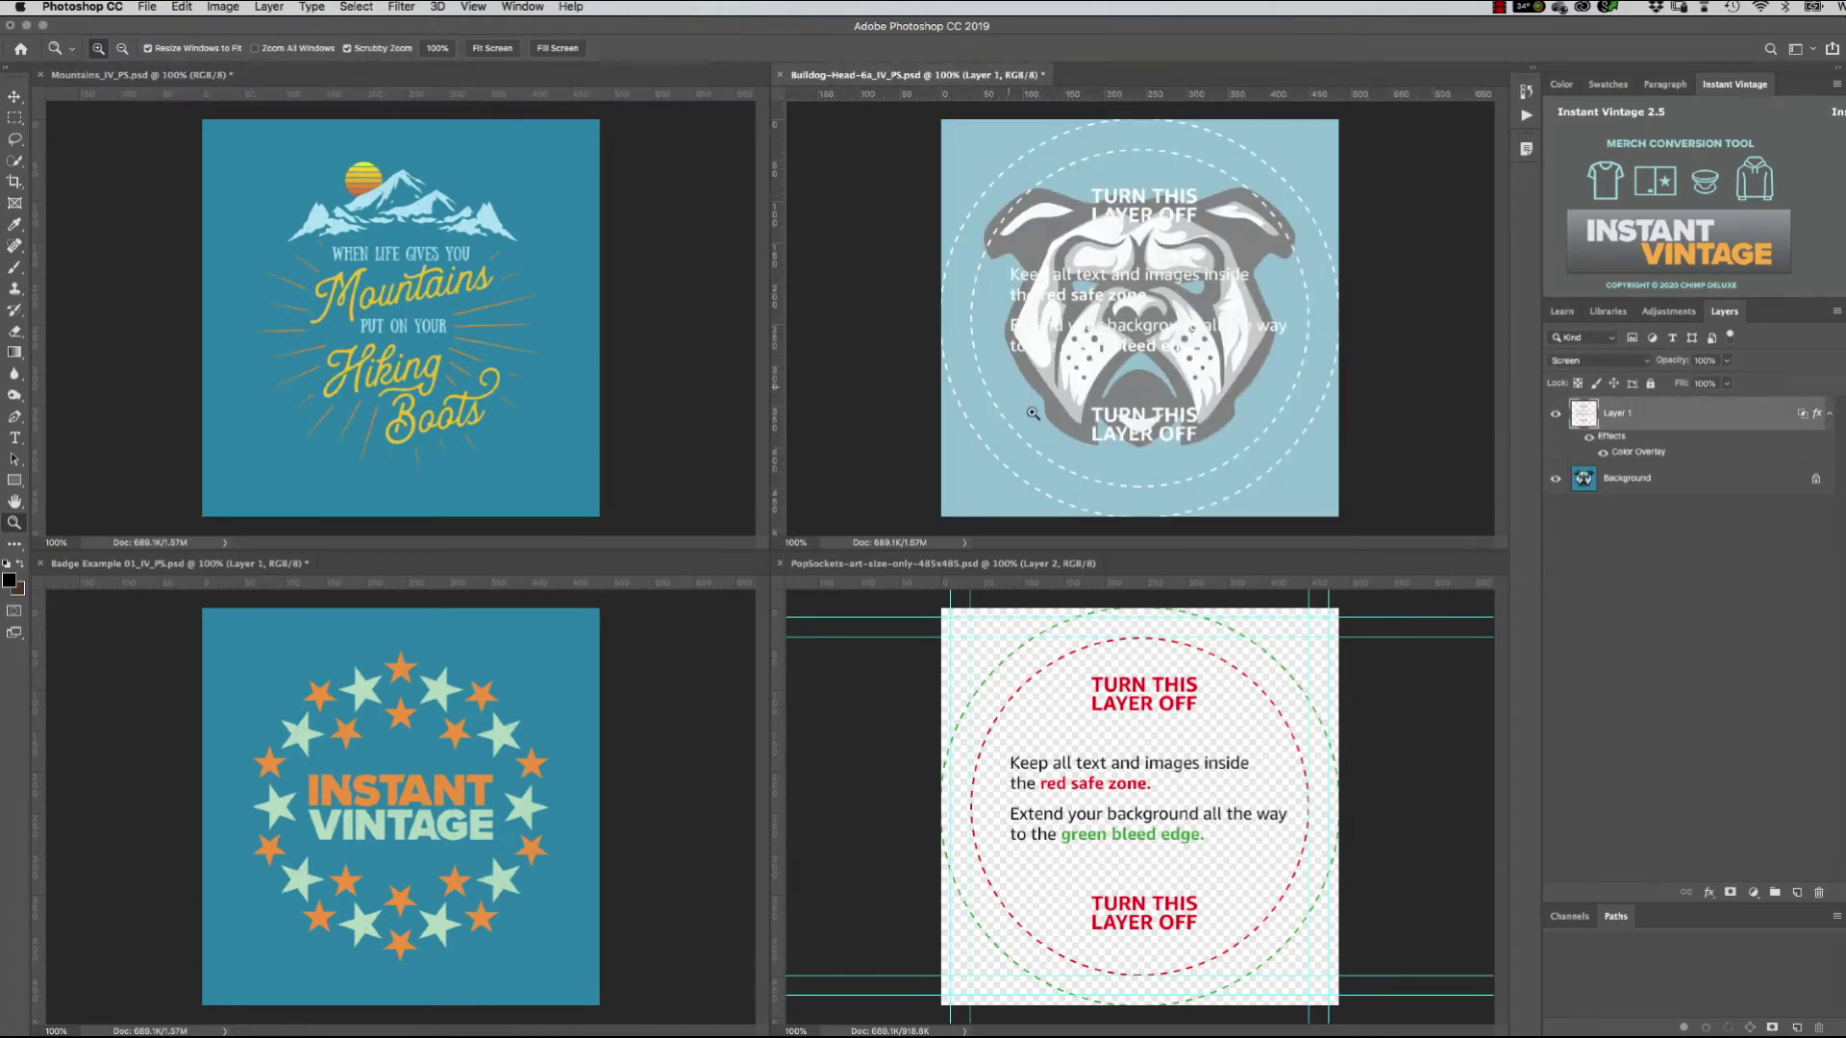
click(1557, 413)
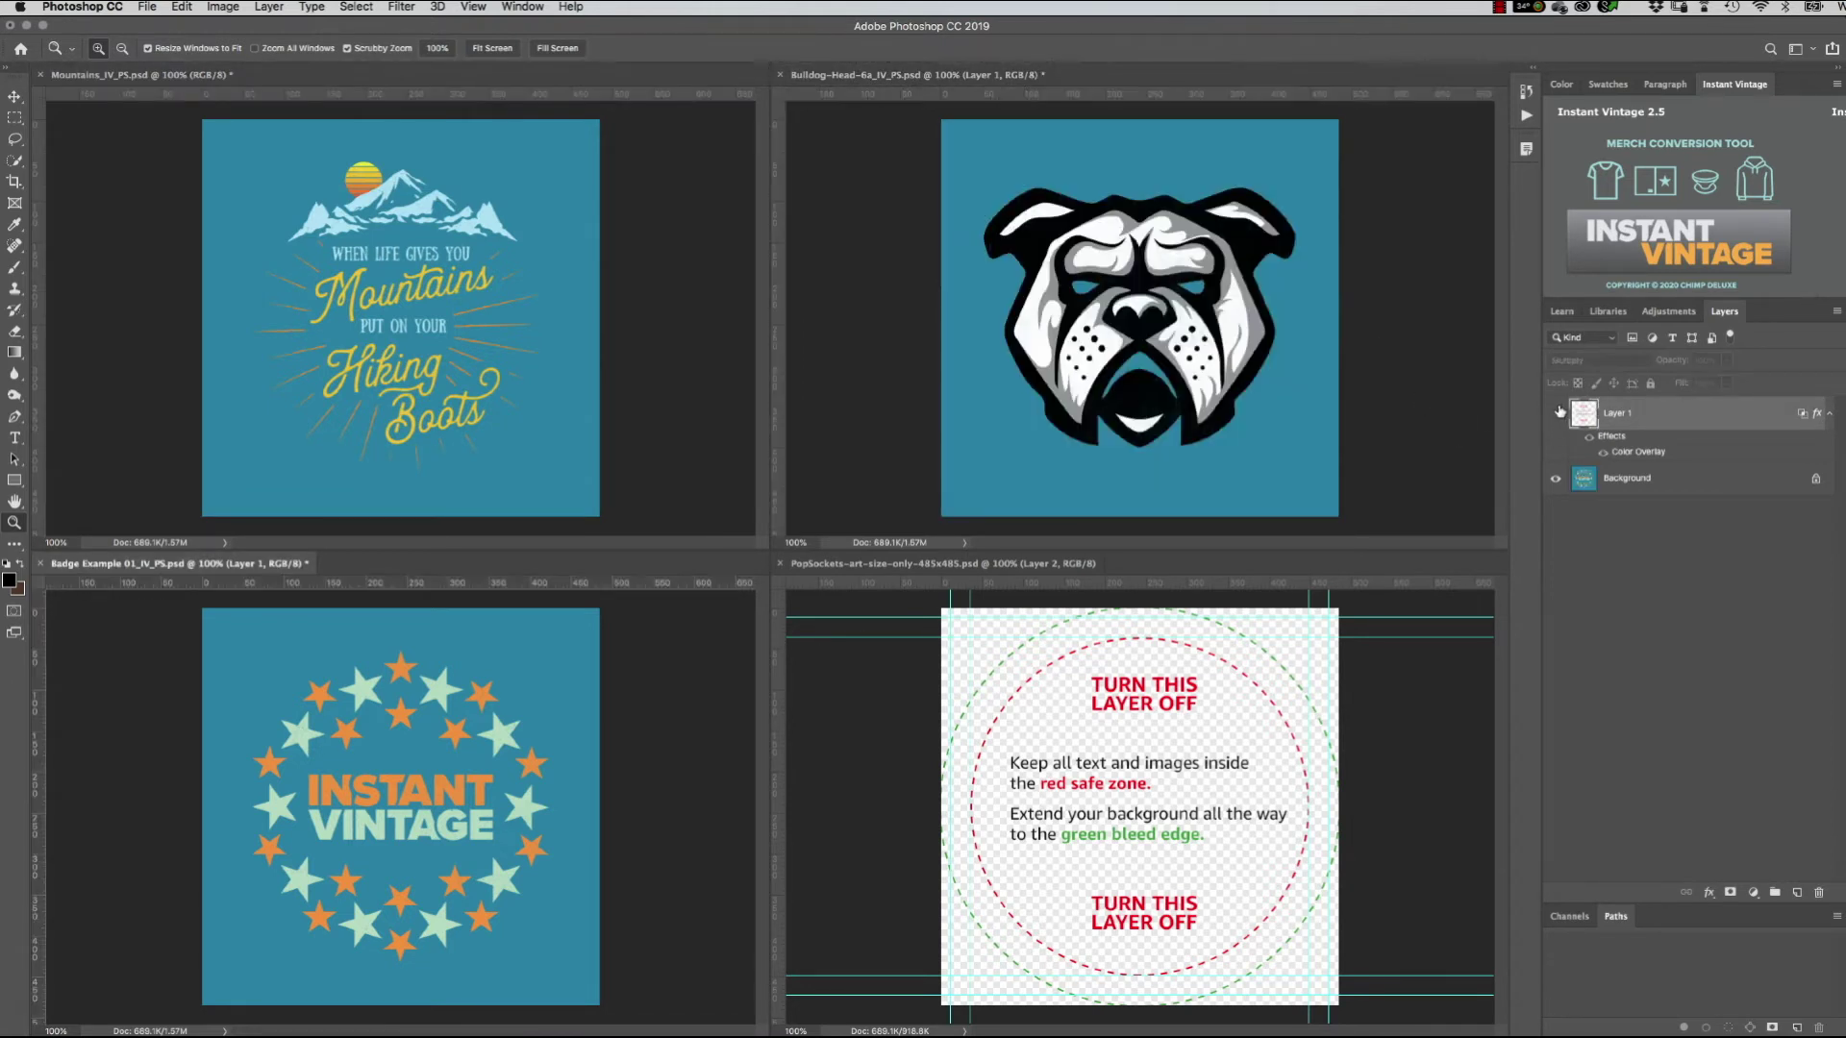
click(1555, 414)
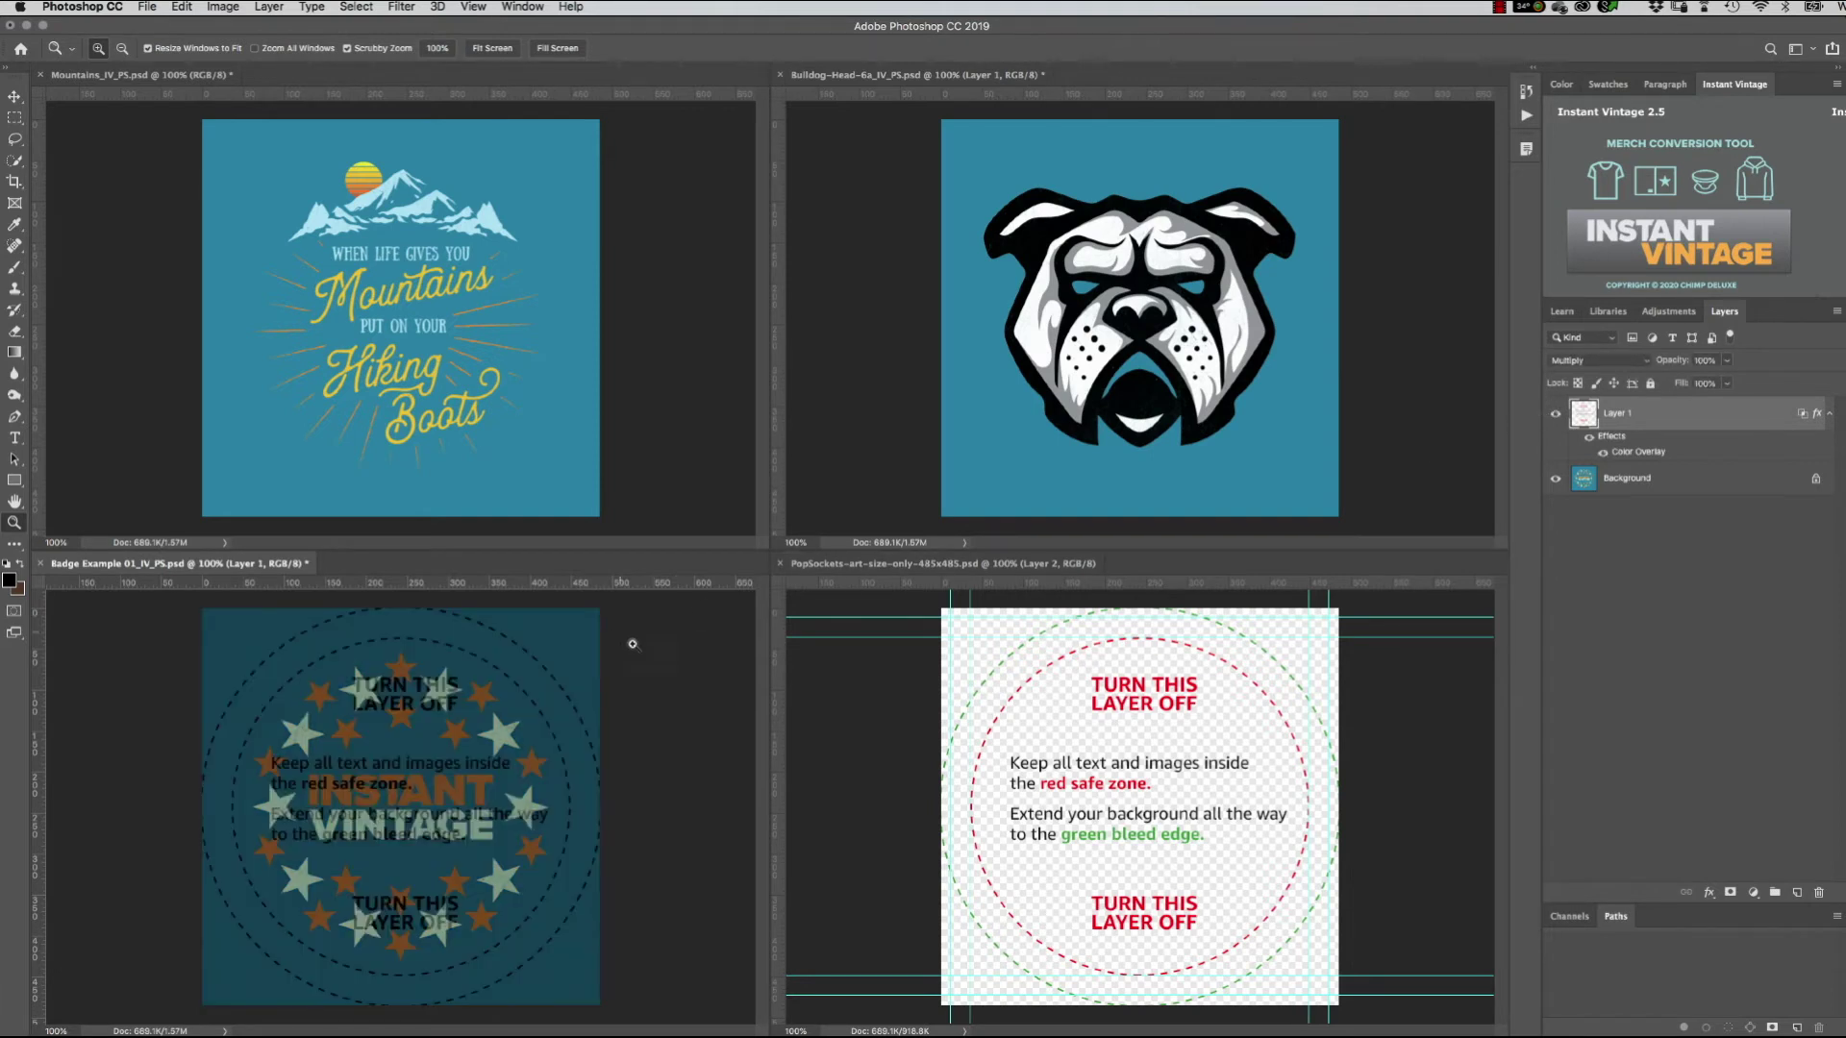
click(1557, 415)
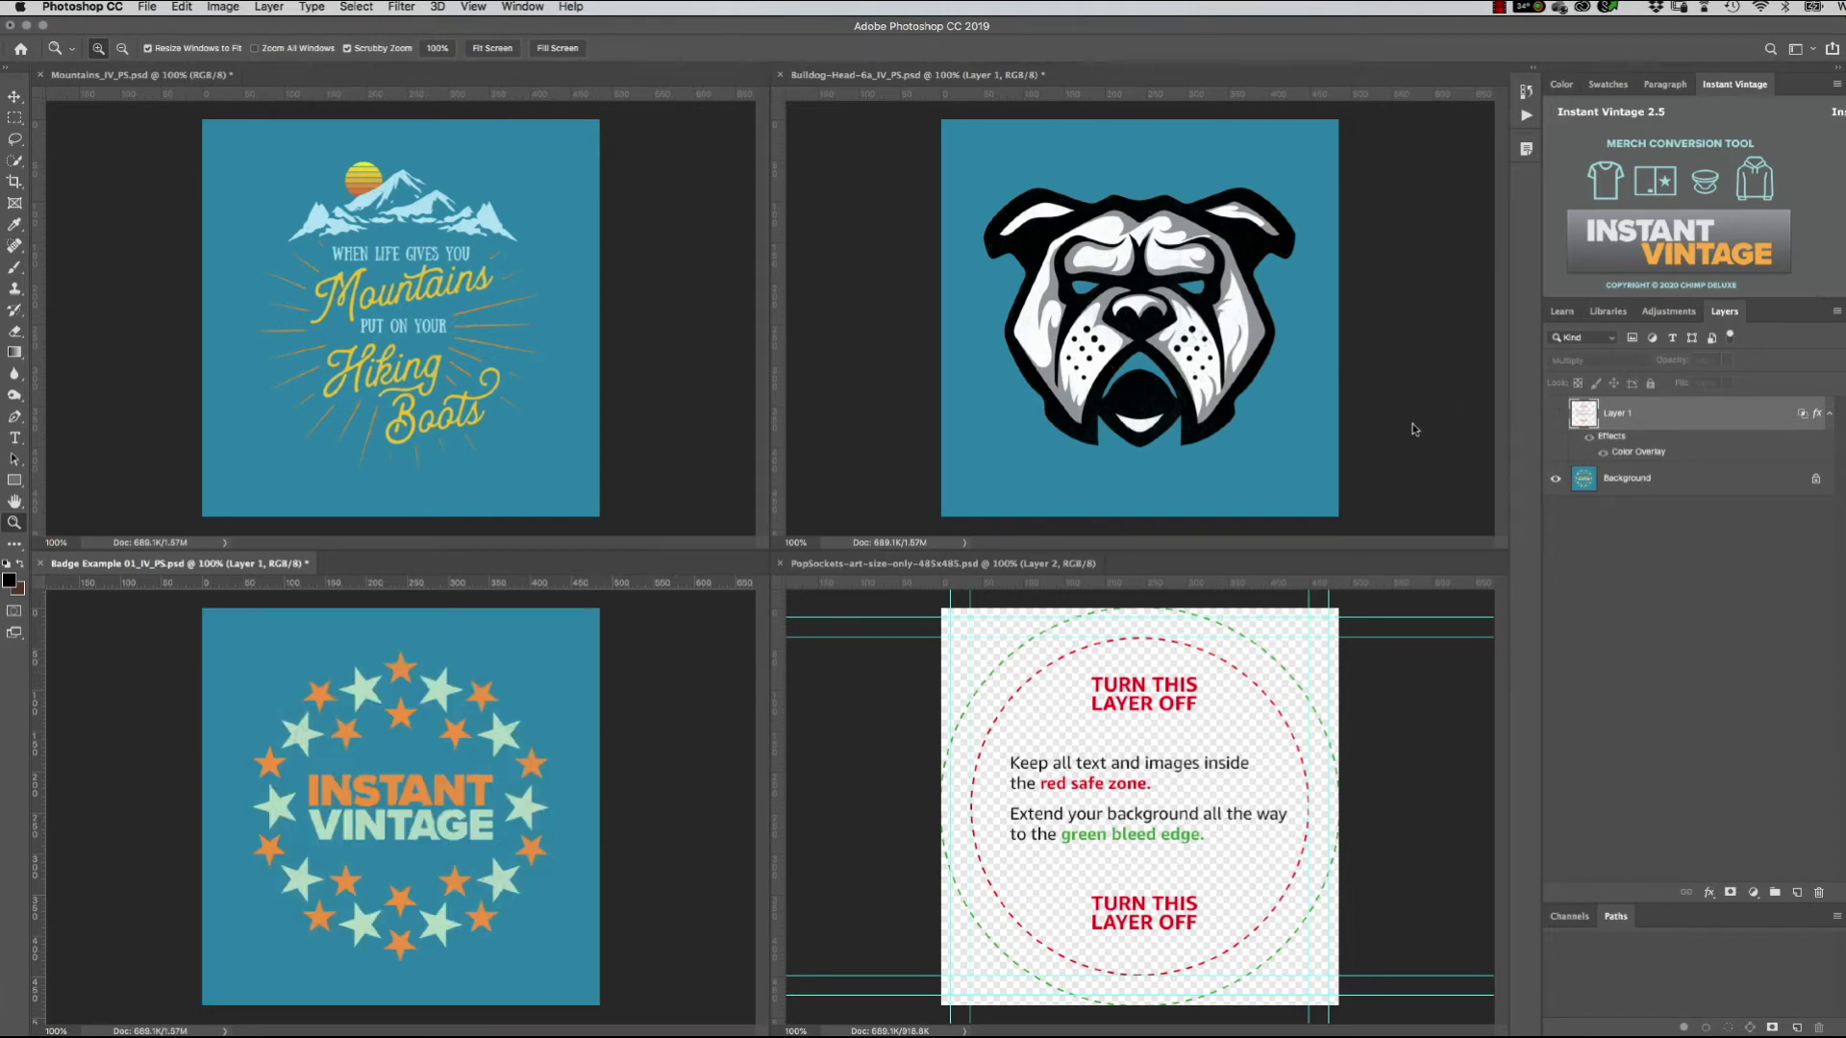
Zoom in on the bulldog Pop Socket artwork to examine its light fade texture, and return to 100%.
click(1403, 430)
key(super+plus)
key(super+plus)
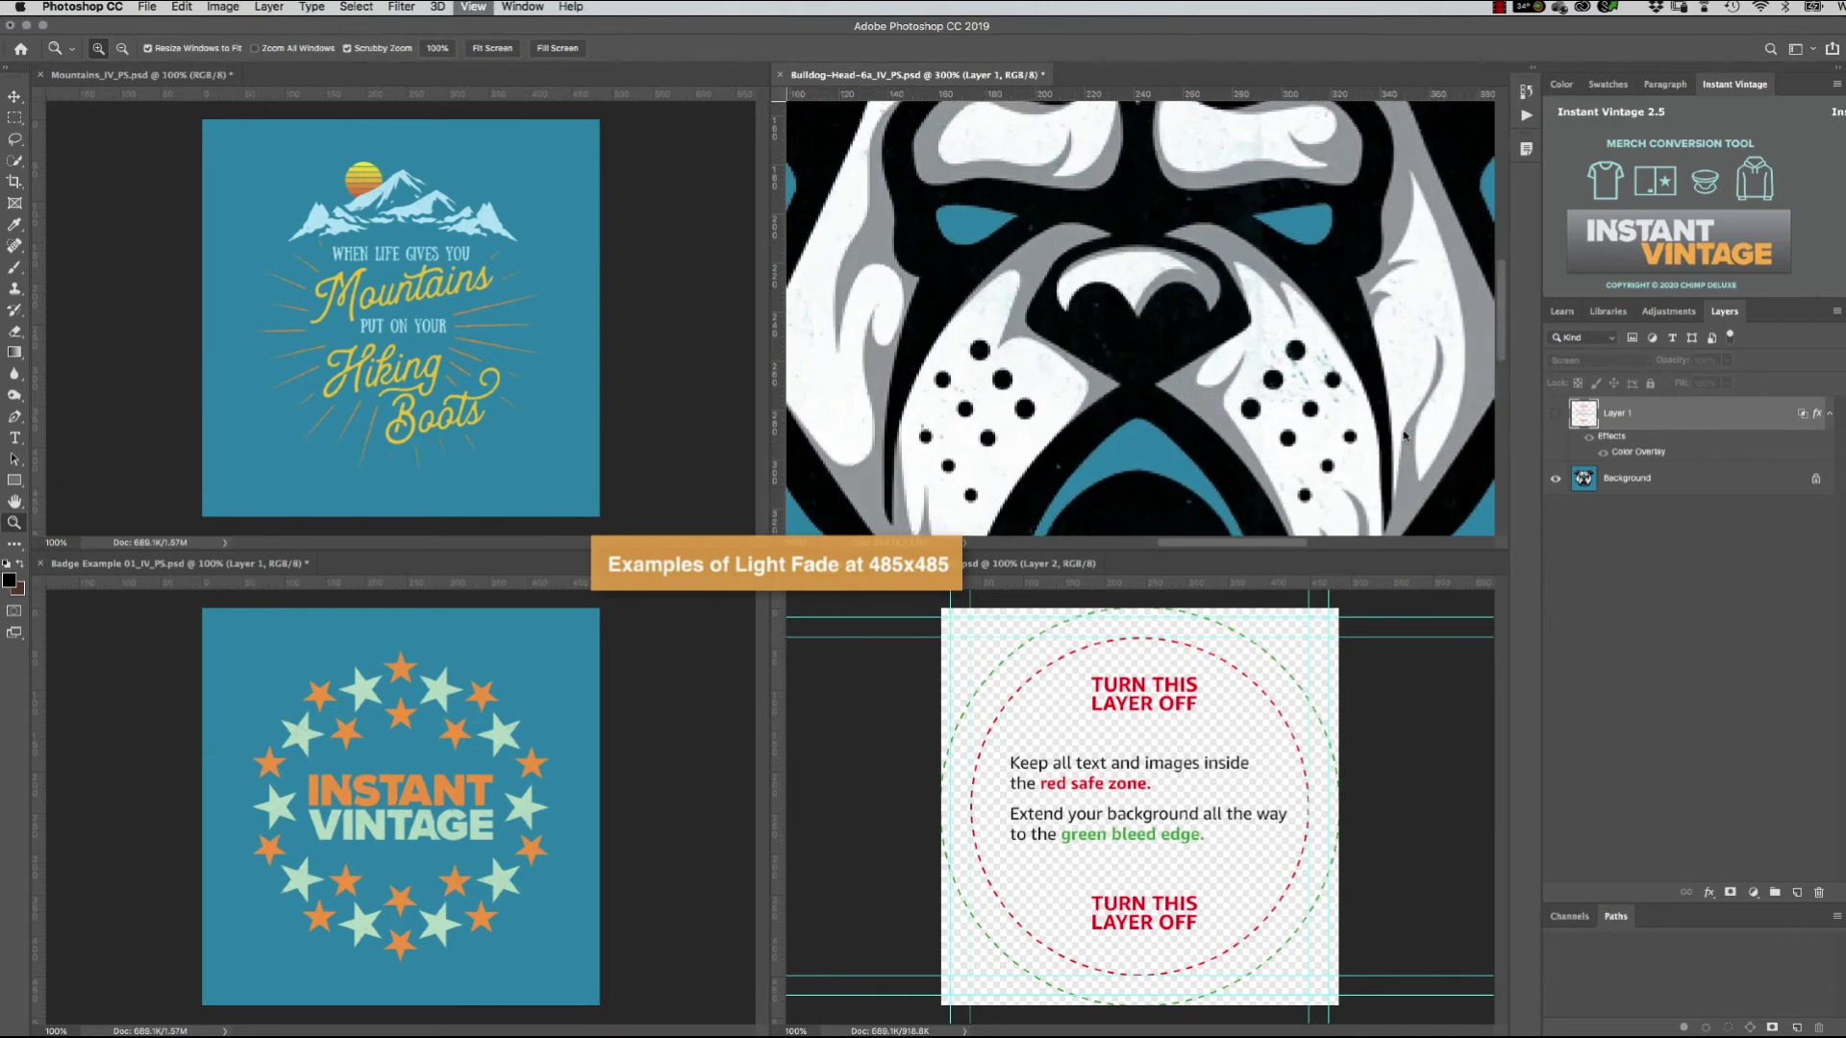
key(super+minus)
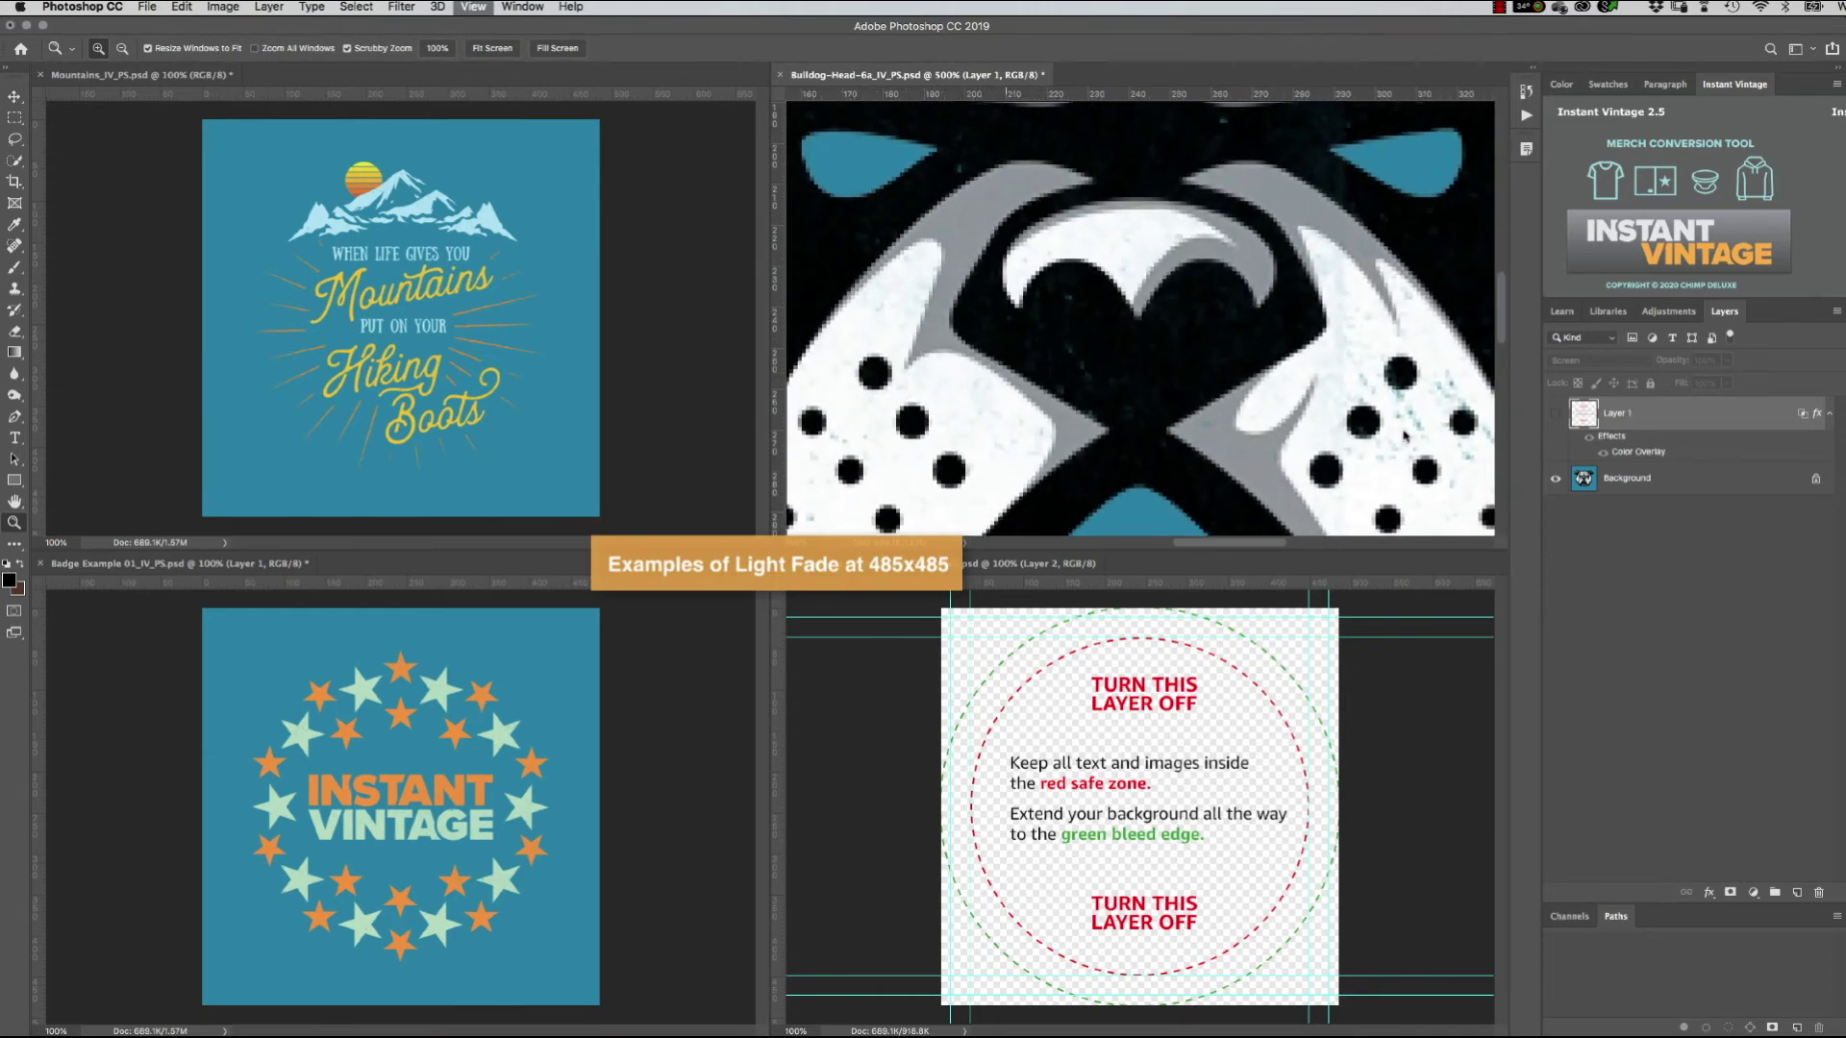
key(super+minus)
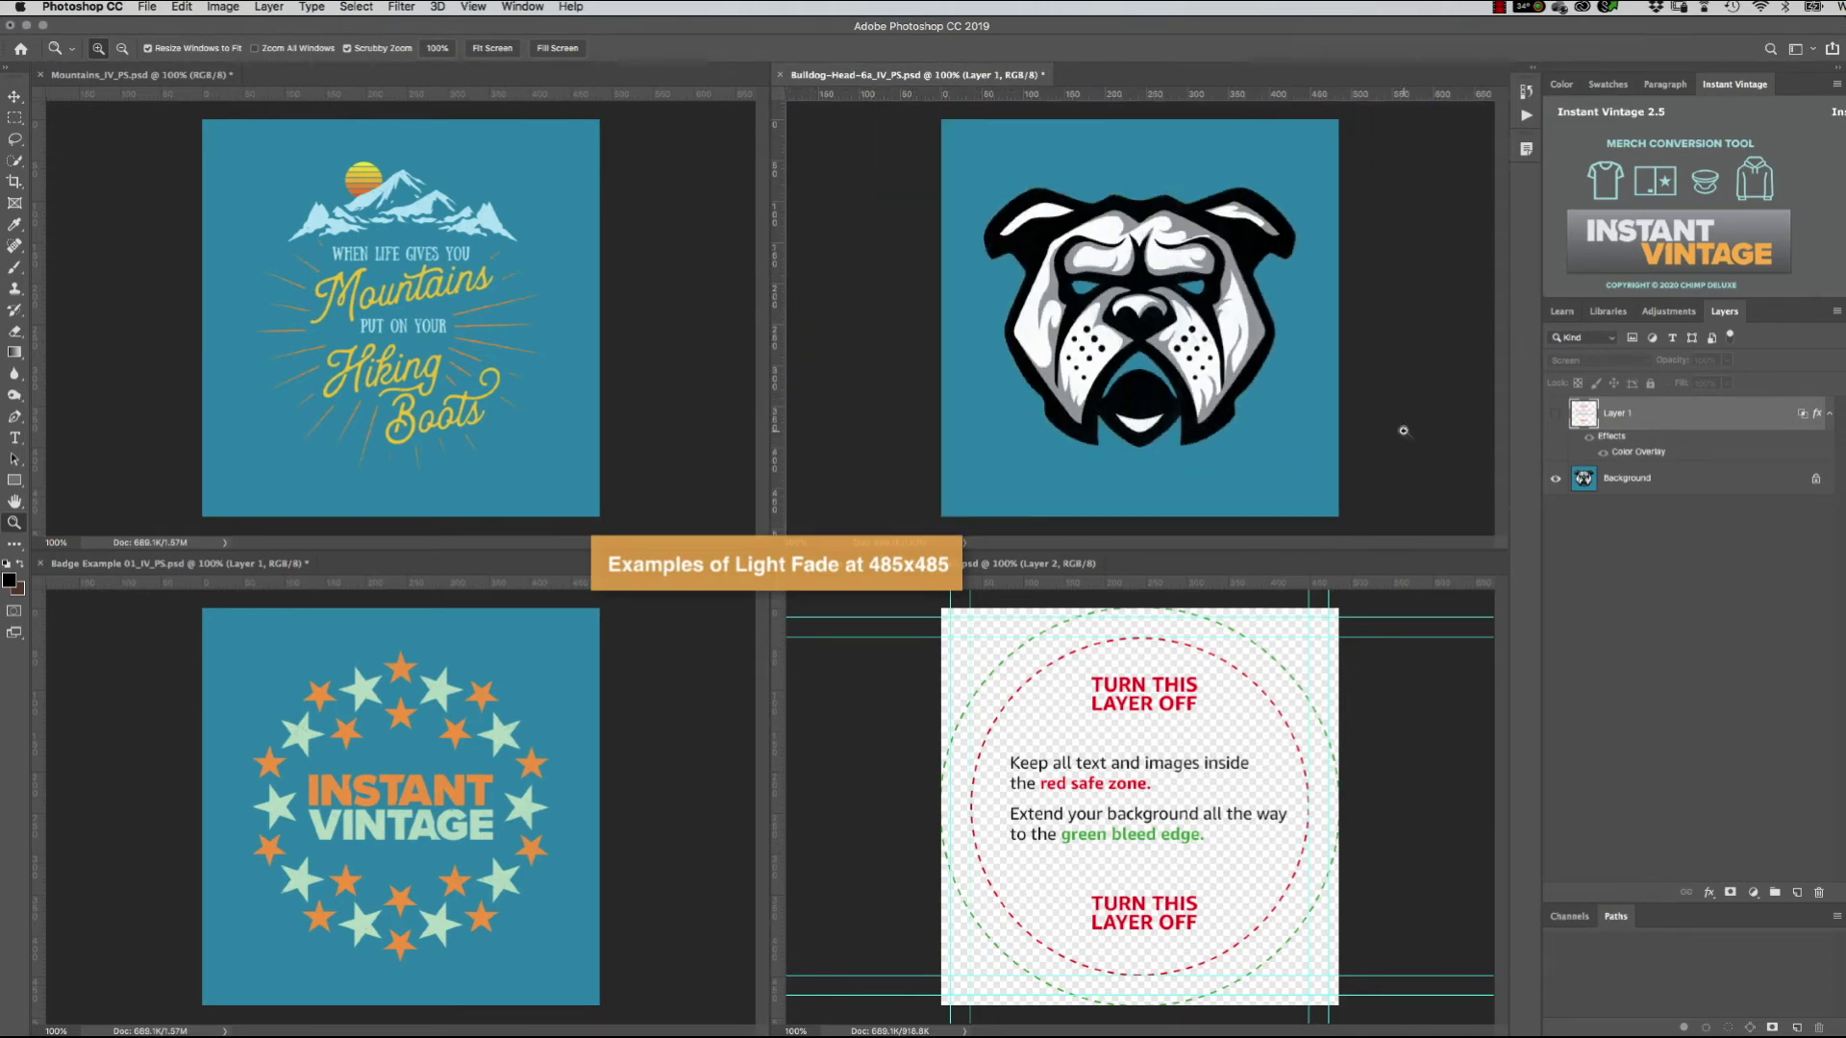
Zoom the Mountains Pop Socket artwork to 500% to examine its light fade texture, and return to 100%.
click(332, 231)
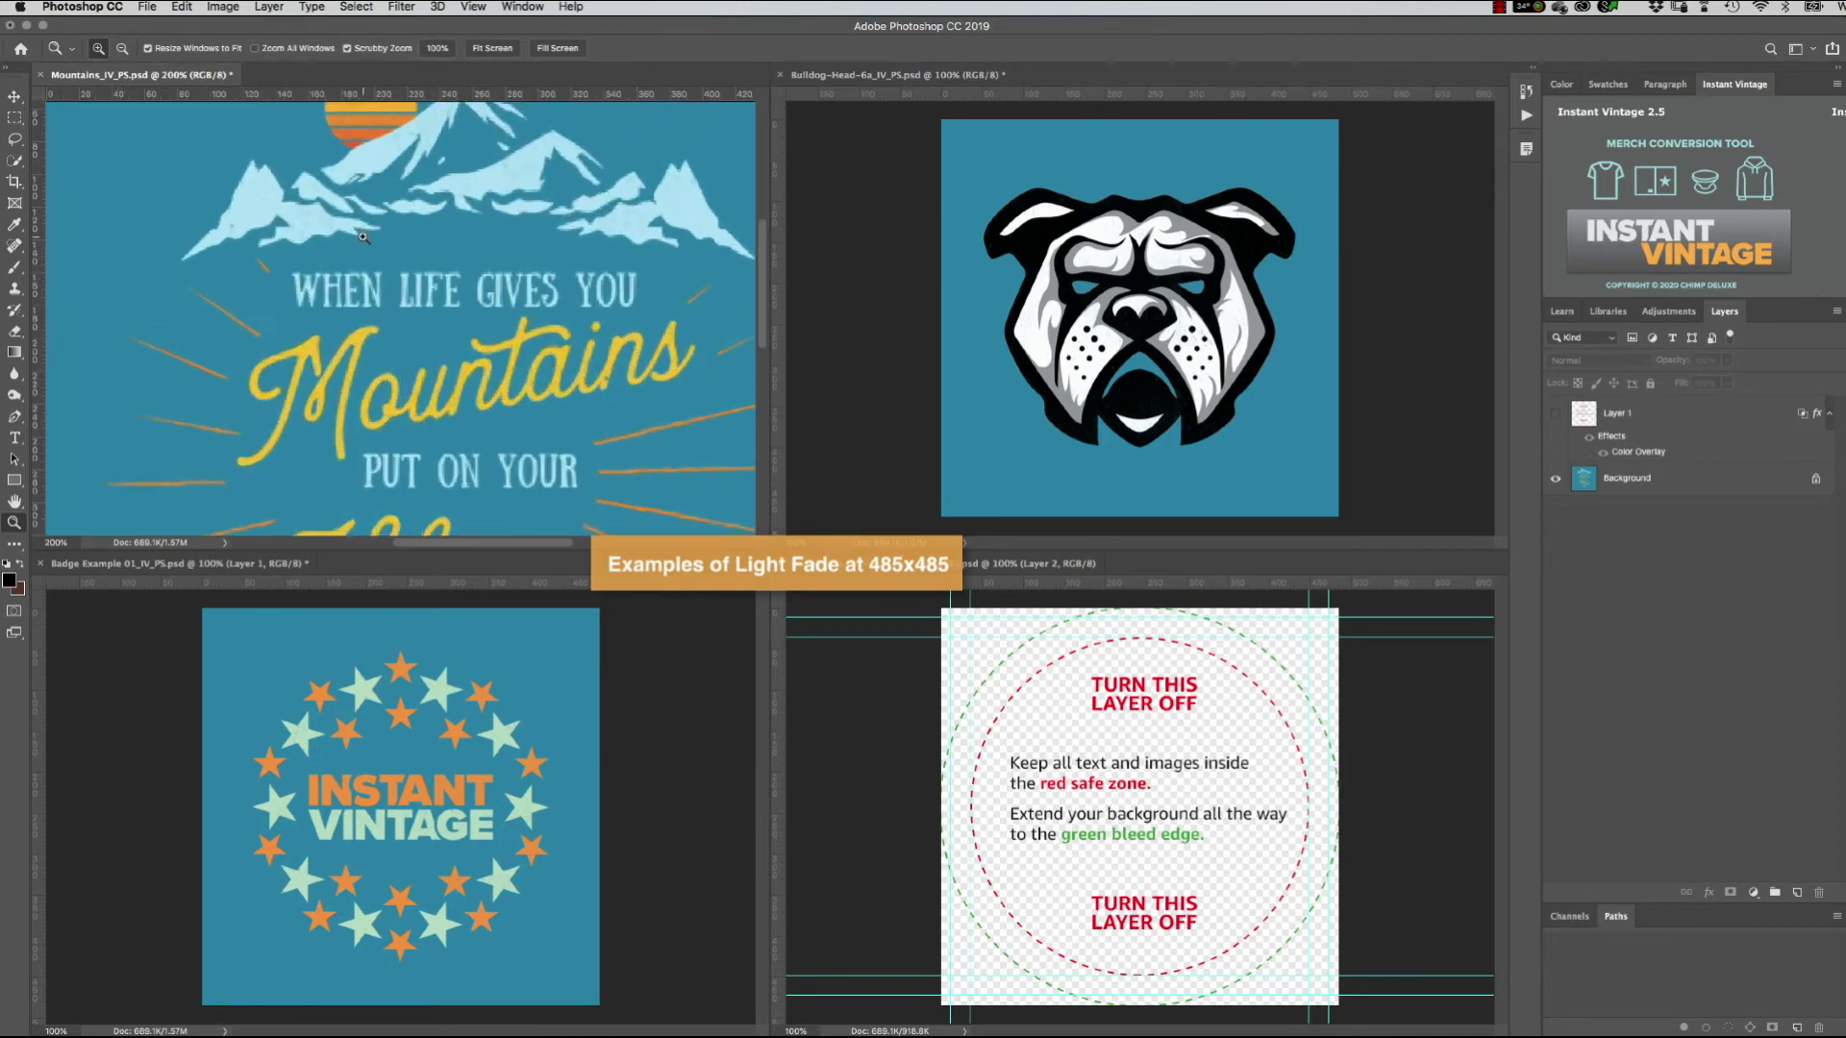
click(363, 236)
click(358, 222)
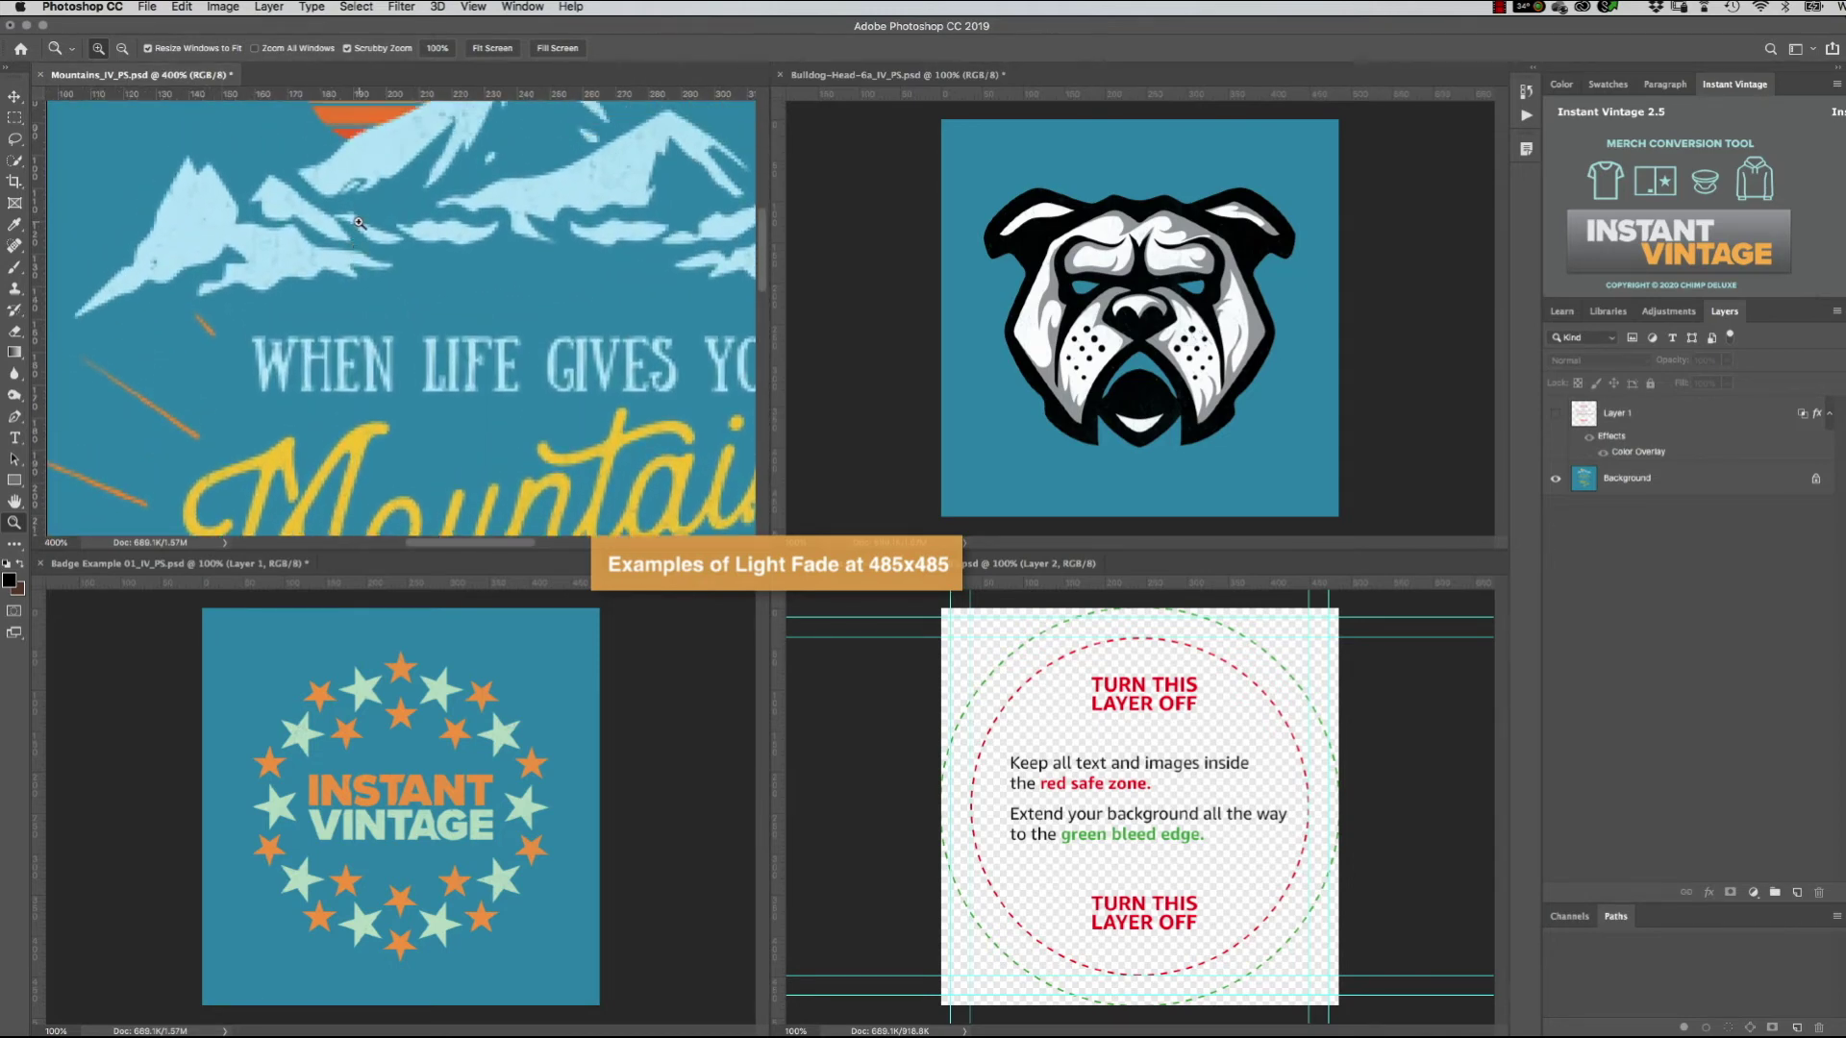
click(361, 224)
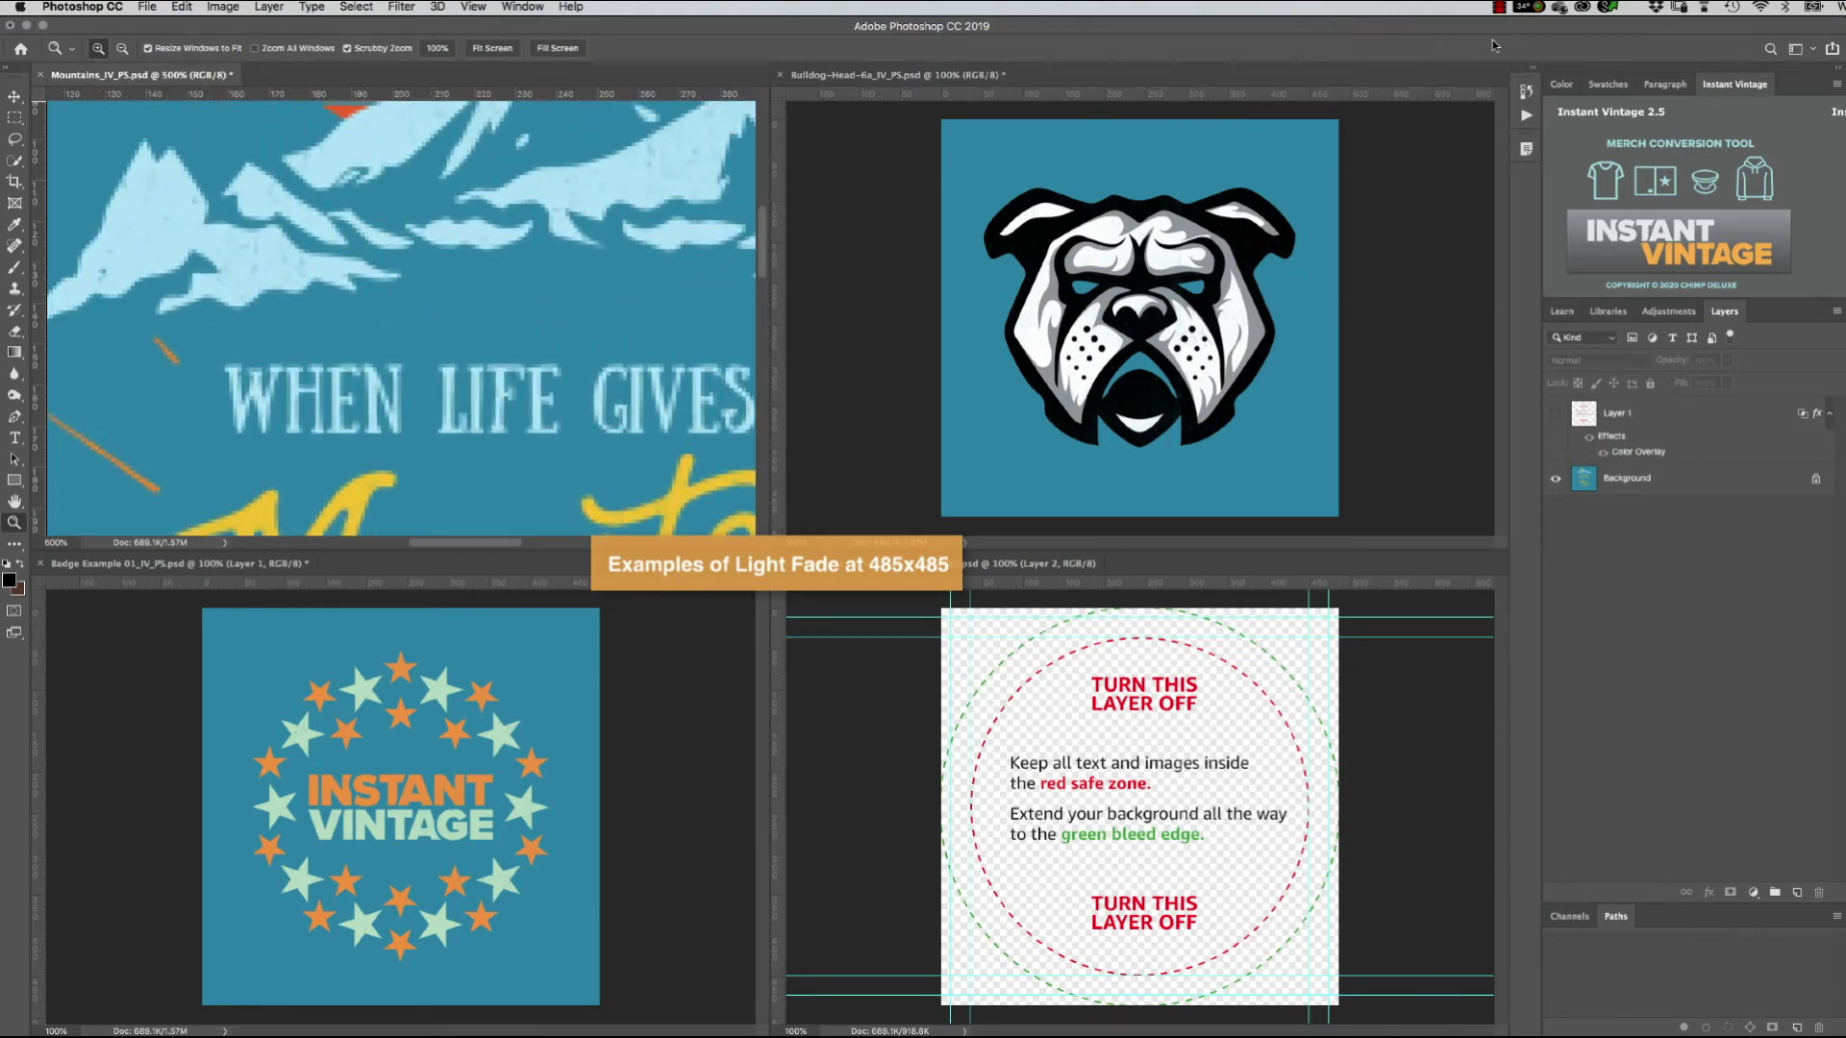
key(super+1)
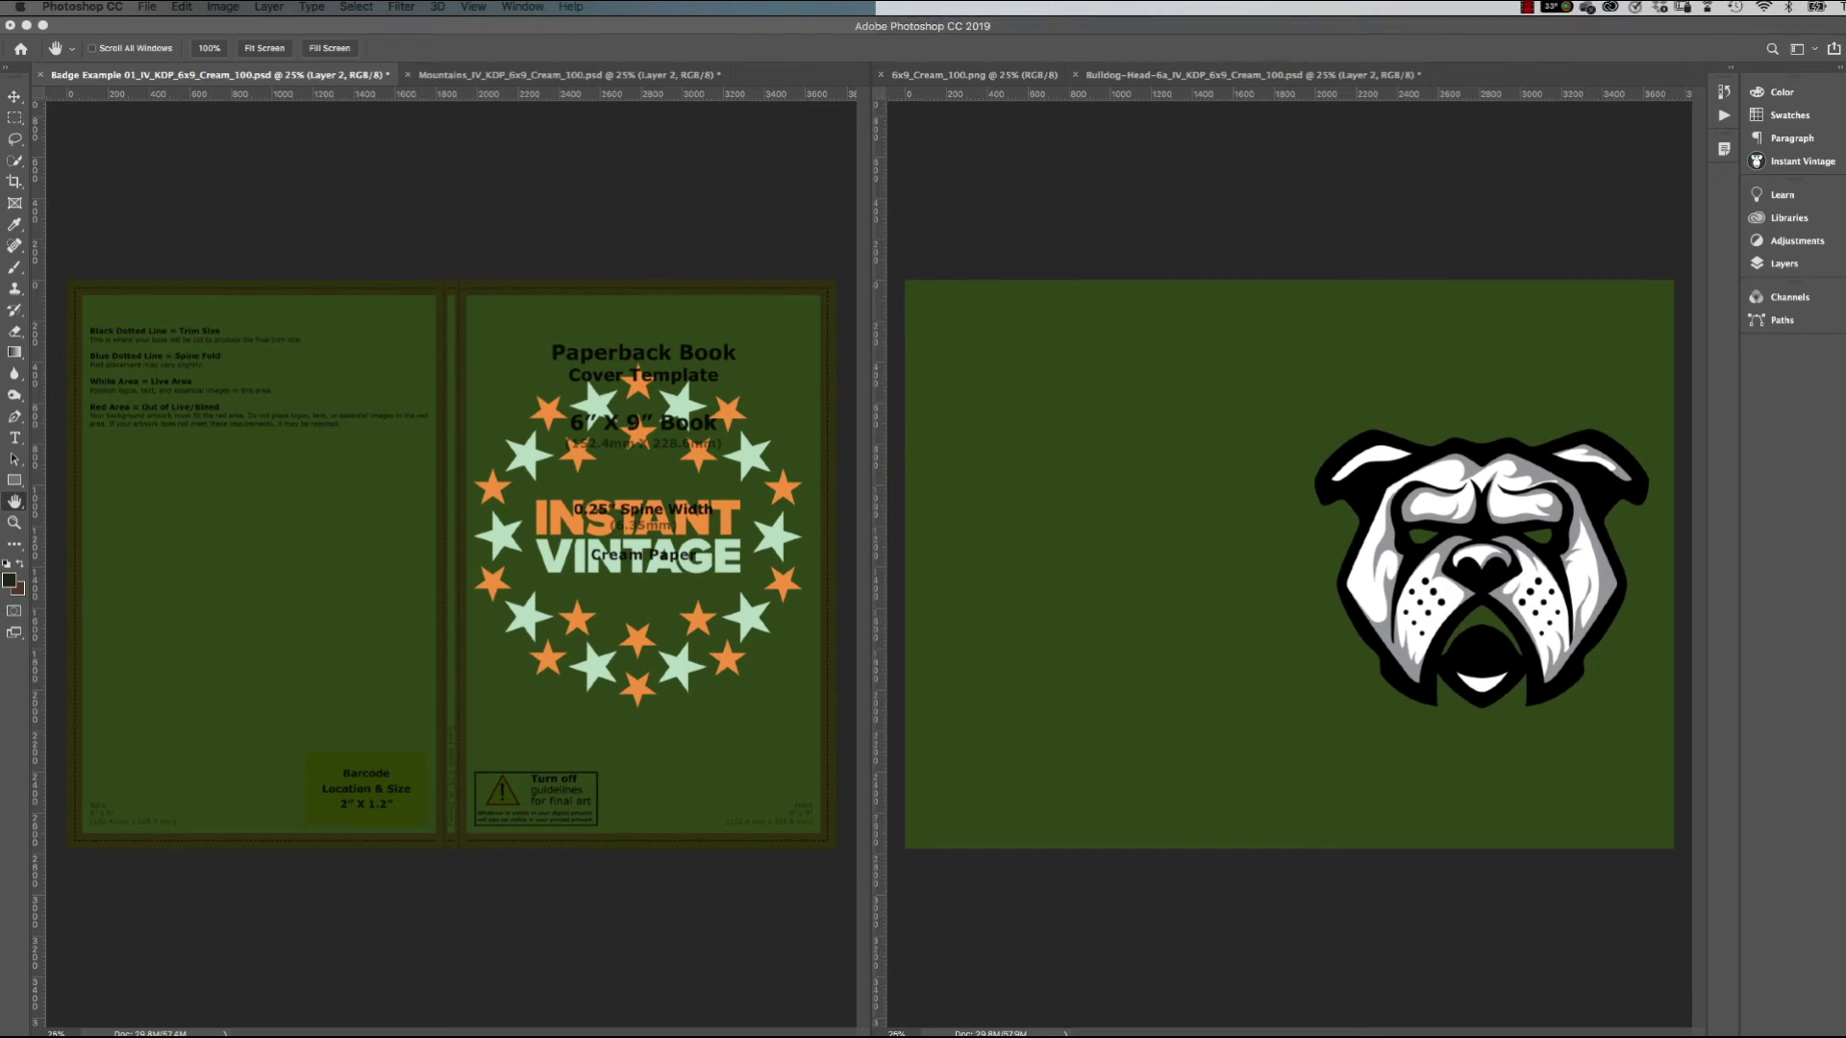
Hide the template Layer 2 in the Badge Example 01 KDP cover and view the 6x9_Cream_100.png template beside it.
click(1786, 264)
key(super+comma)
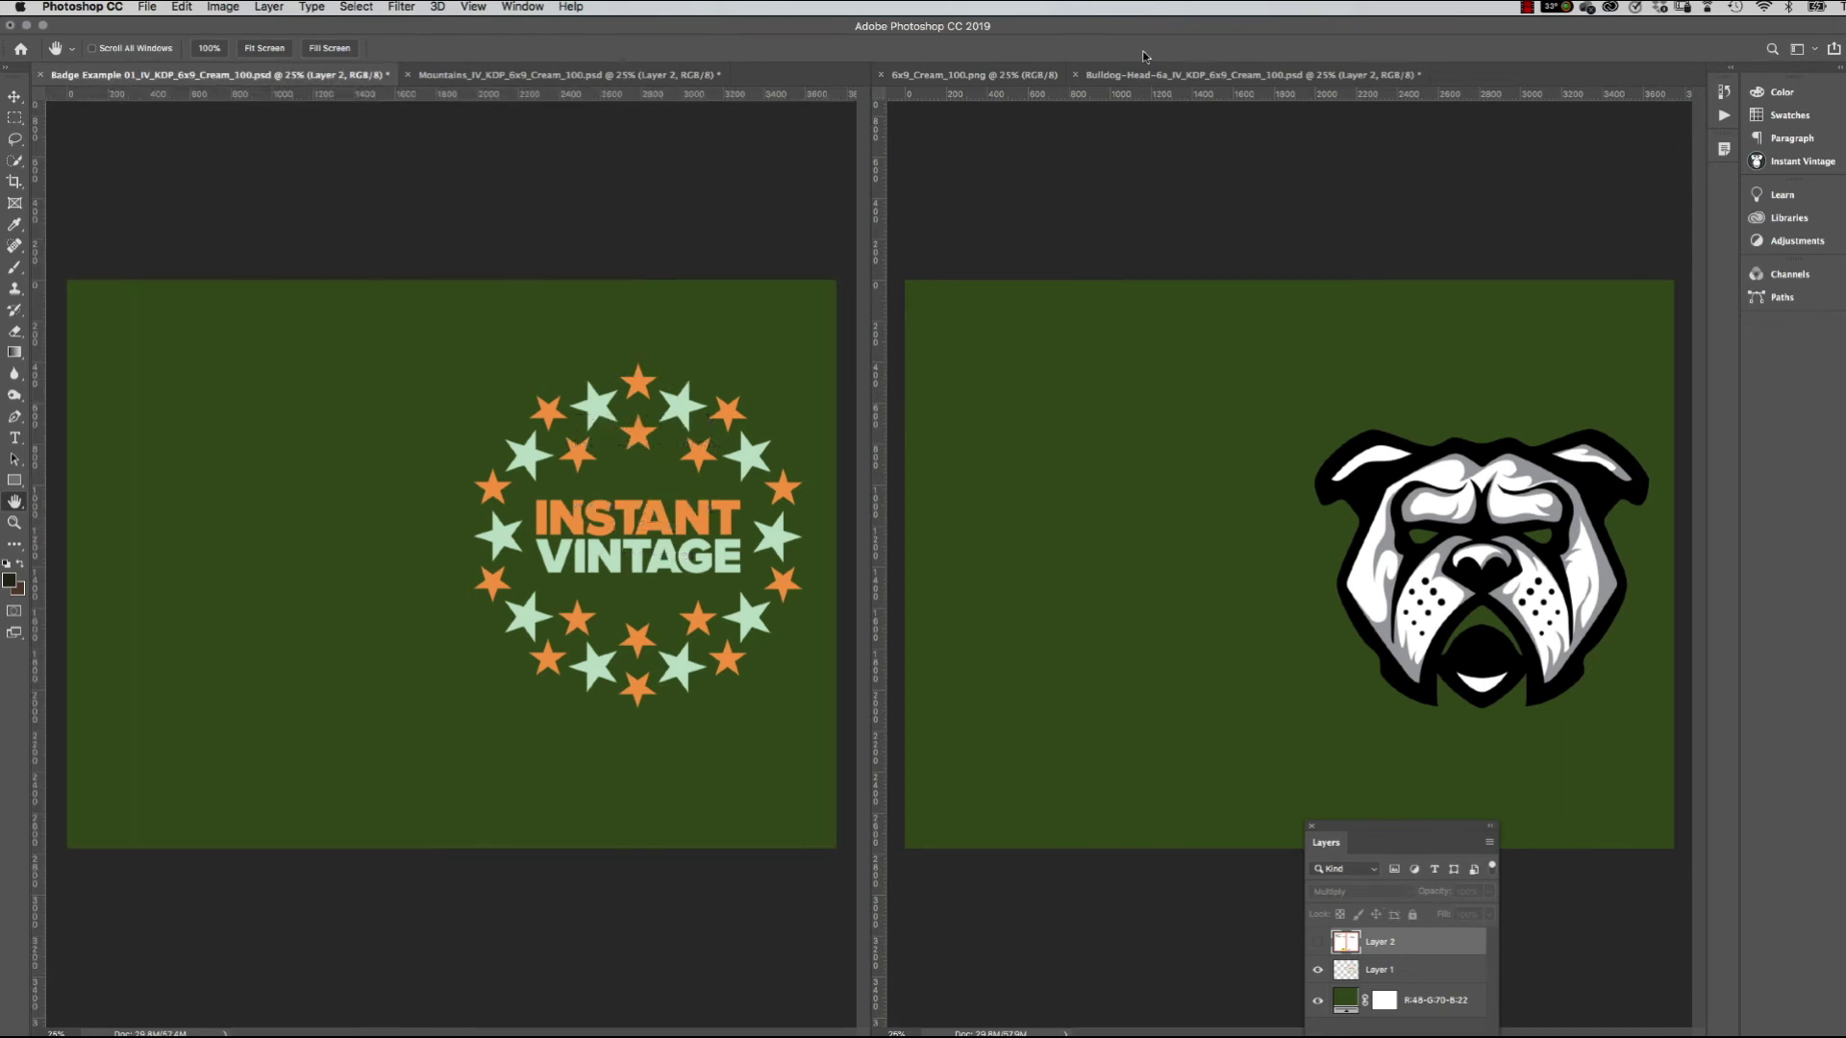
click(1016, 77)
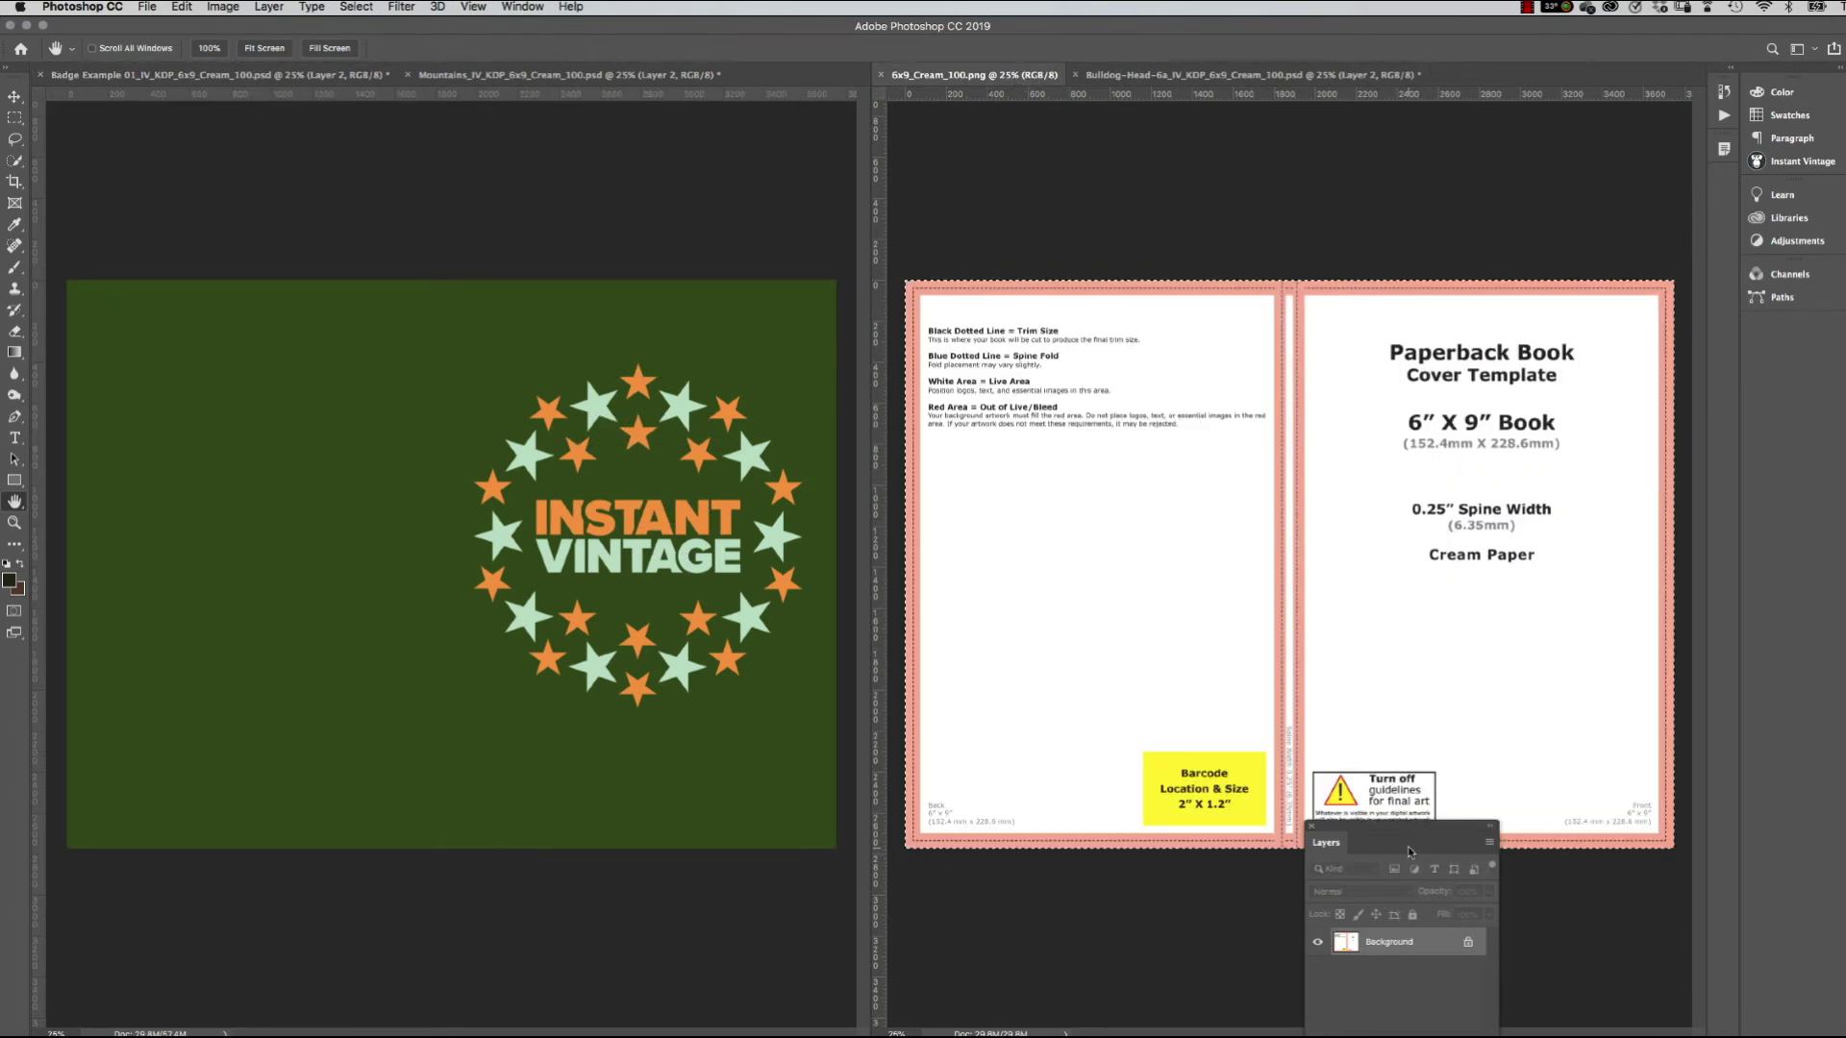
drag(1377, 839, 1393, 901)
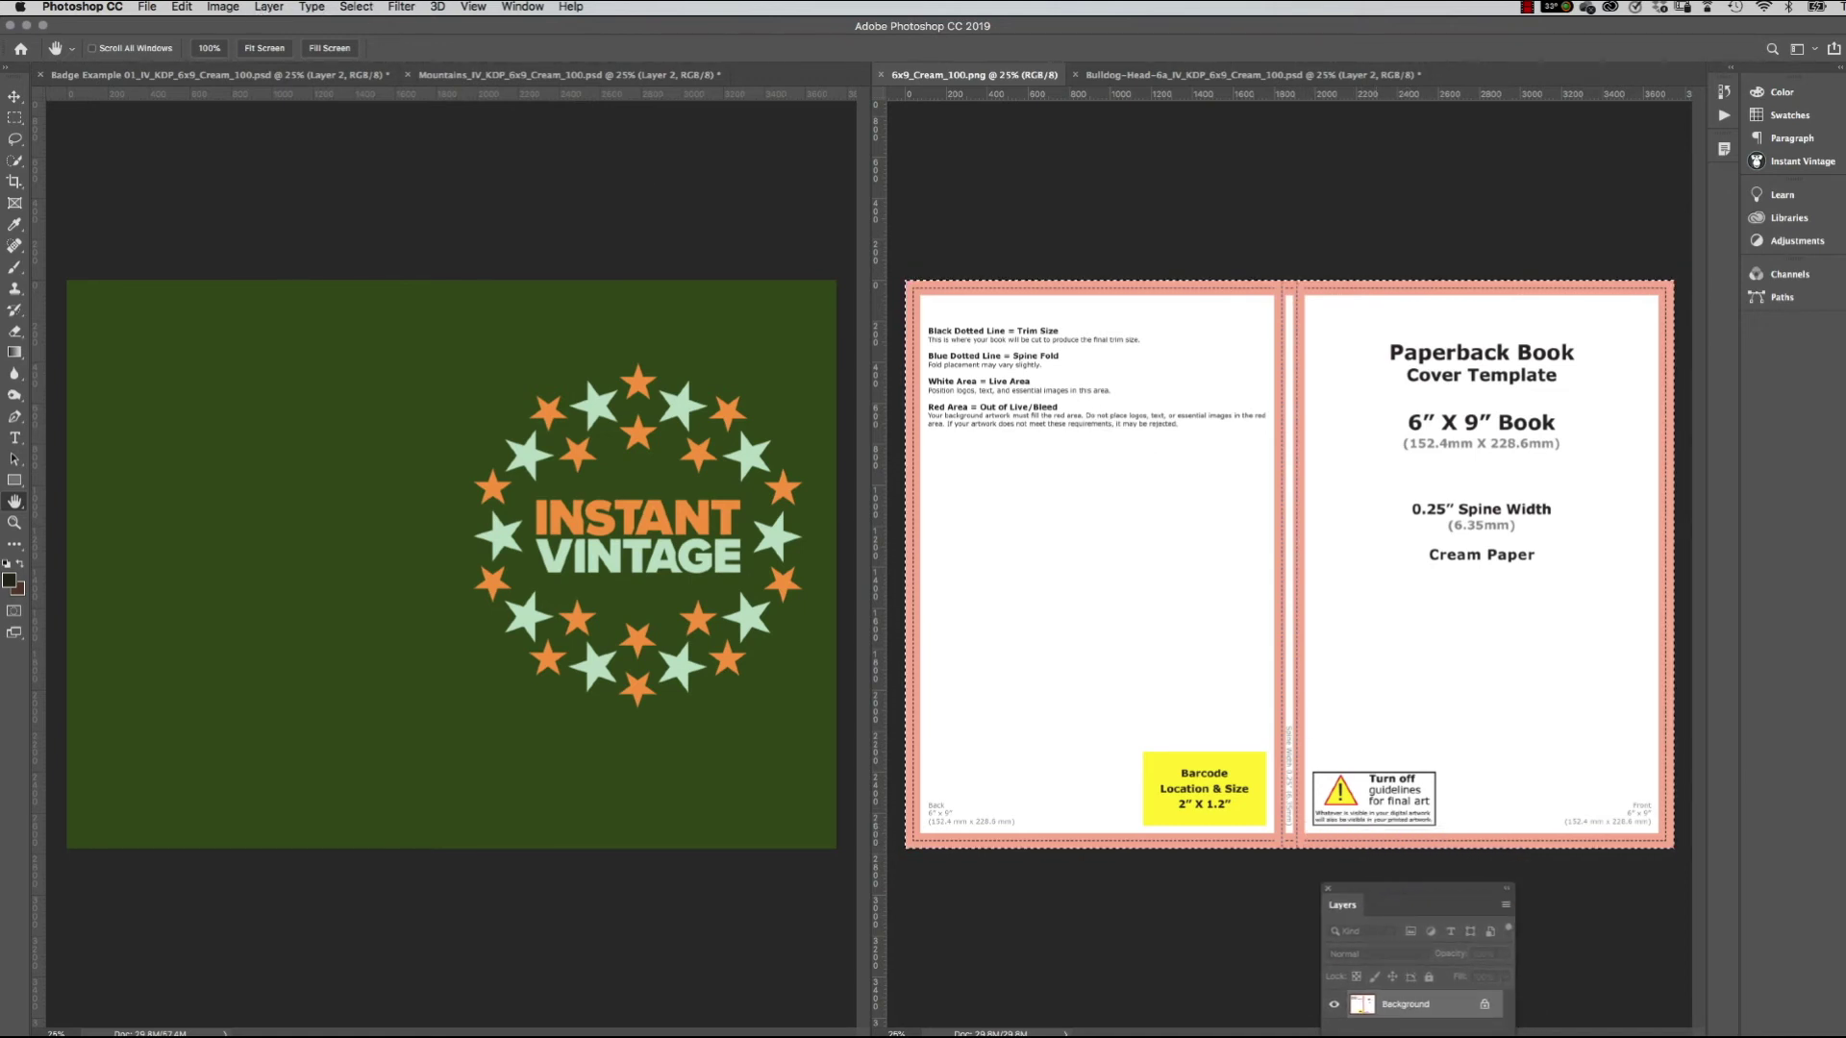
Compare the image size settings of the 6x9_Cream_100.png template and the Badge Example 01 KDP cover, then close the dialog.
click(223, 7)
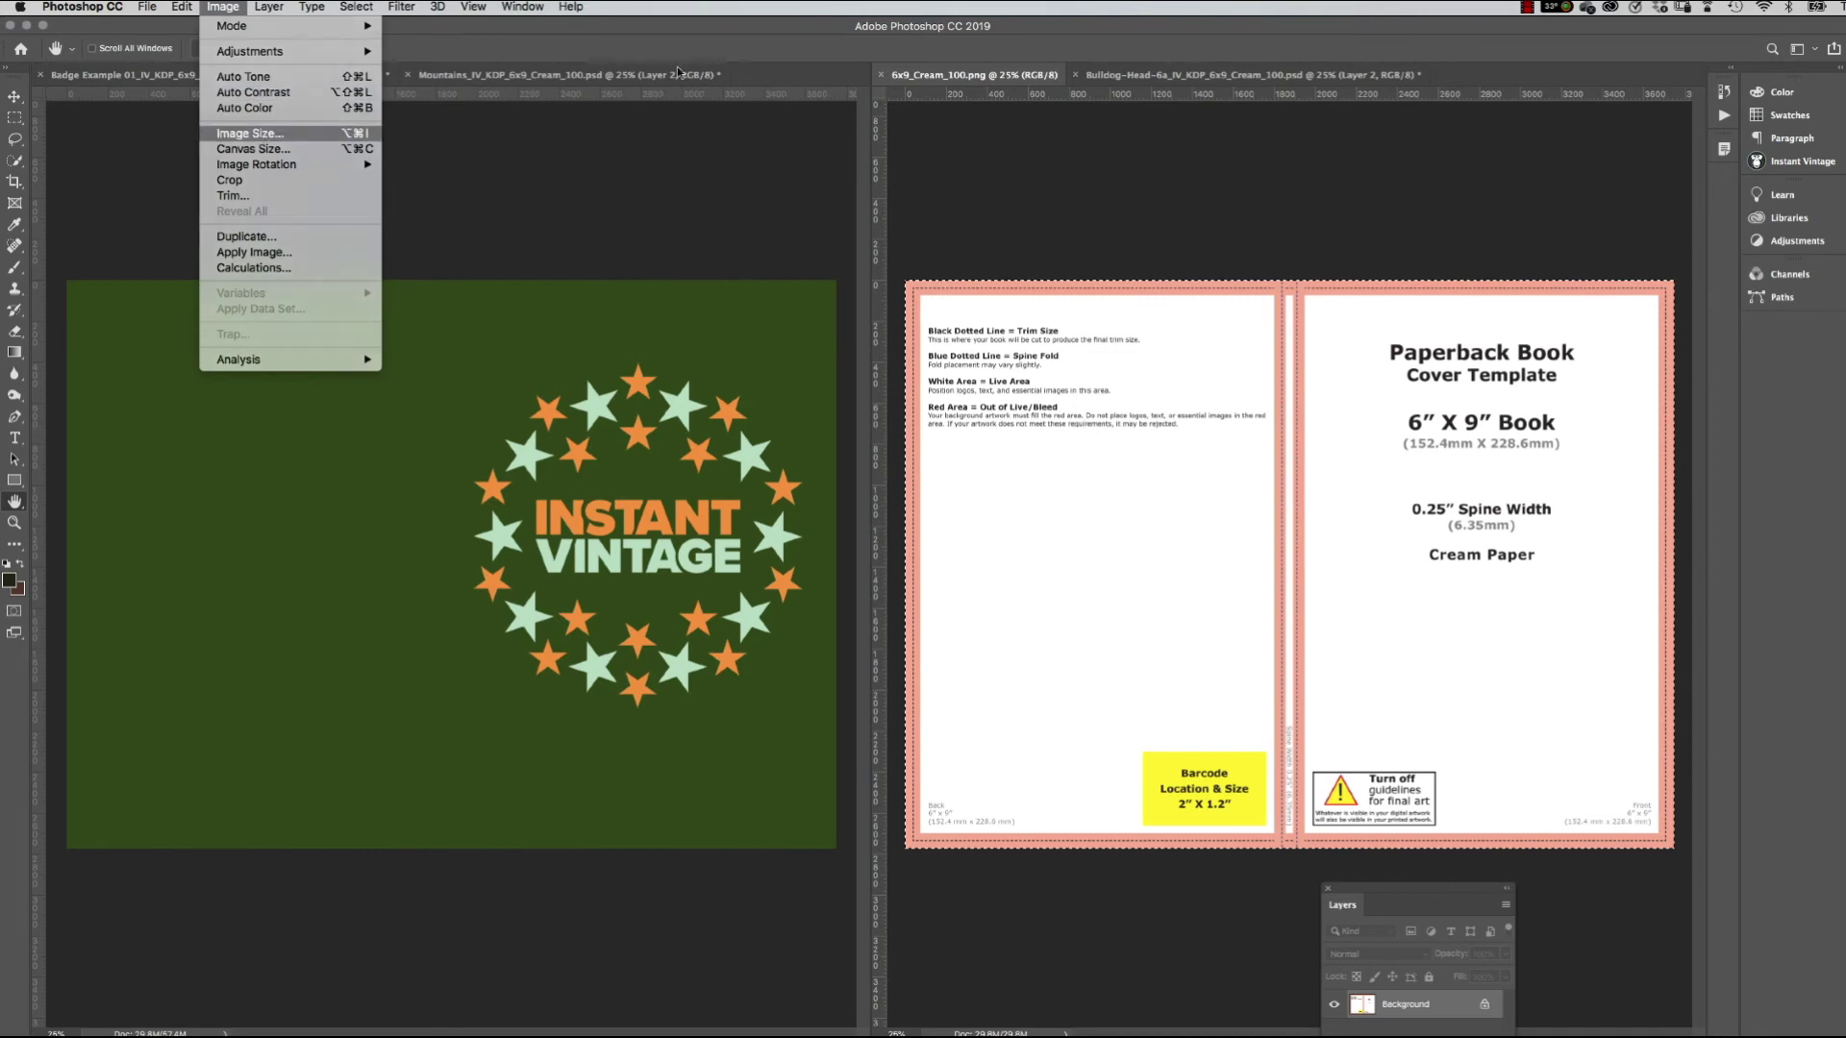
click(240, 134)
drag(538, 102, 1265, 122)
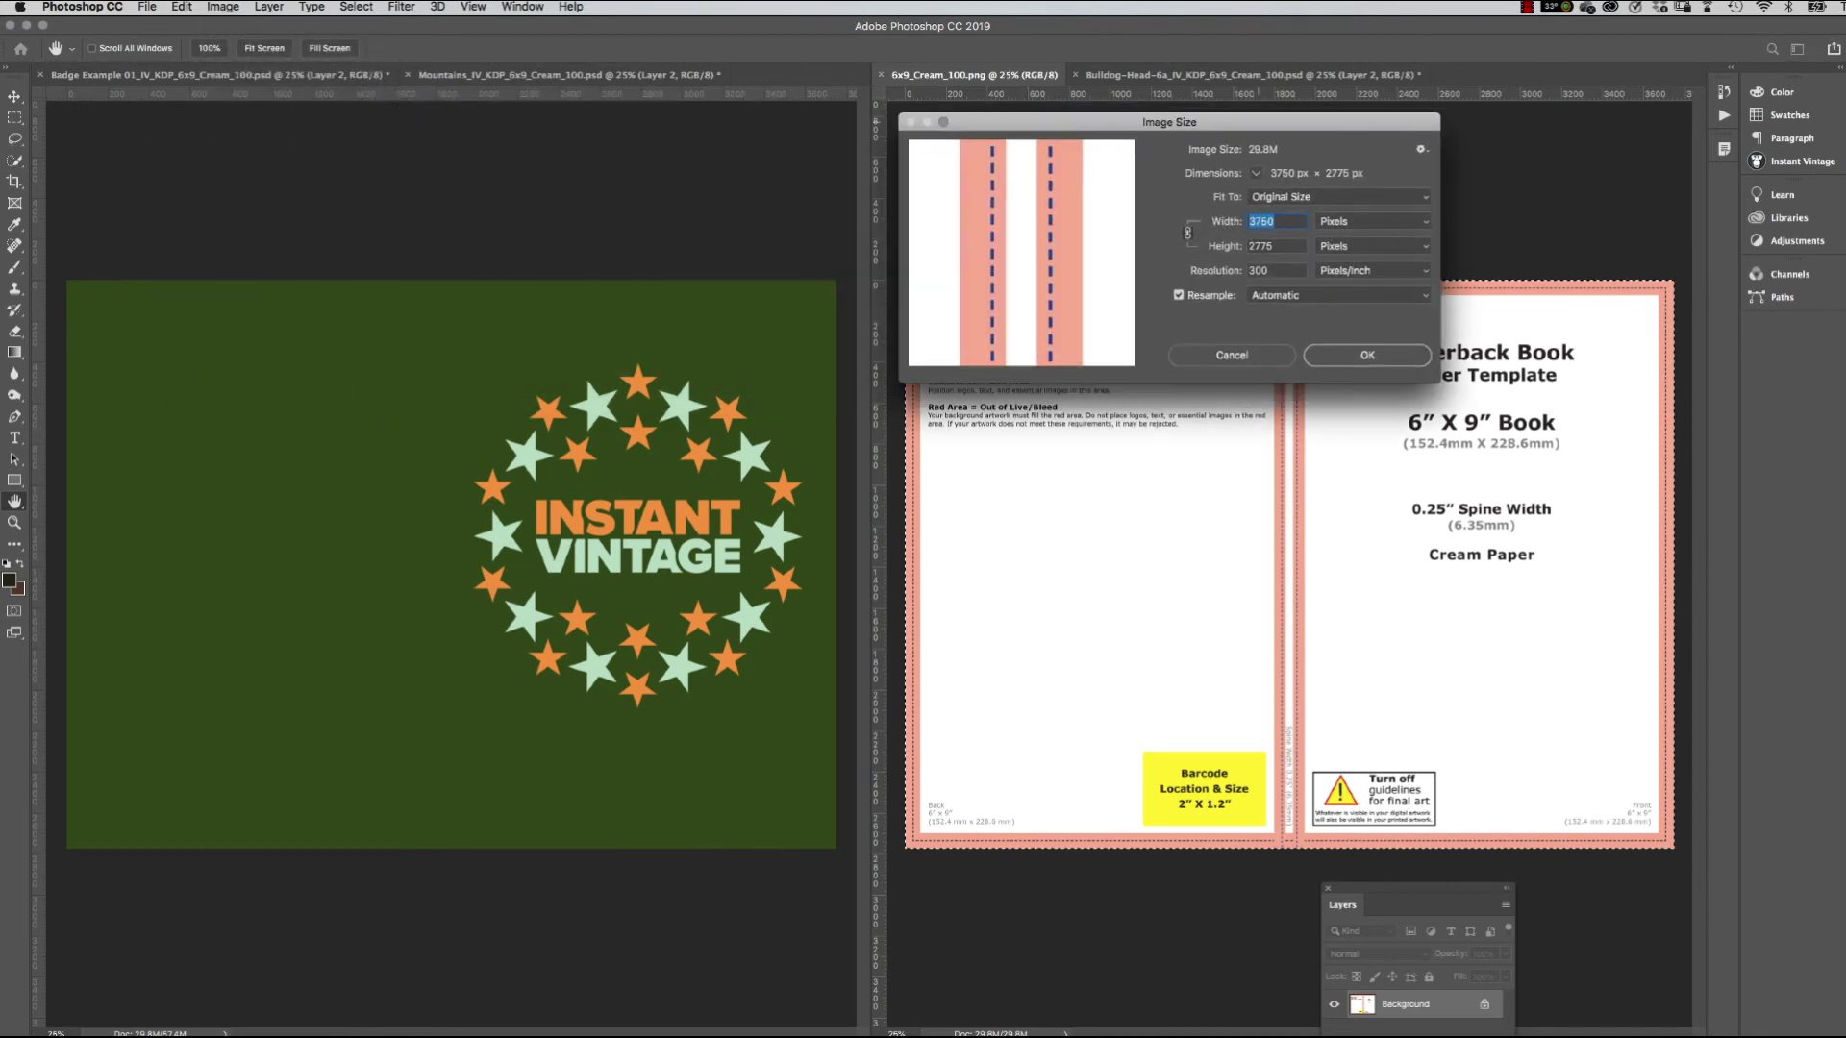
click(223, 7)
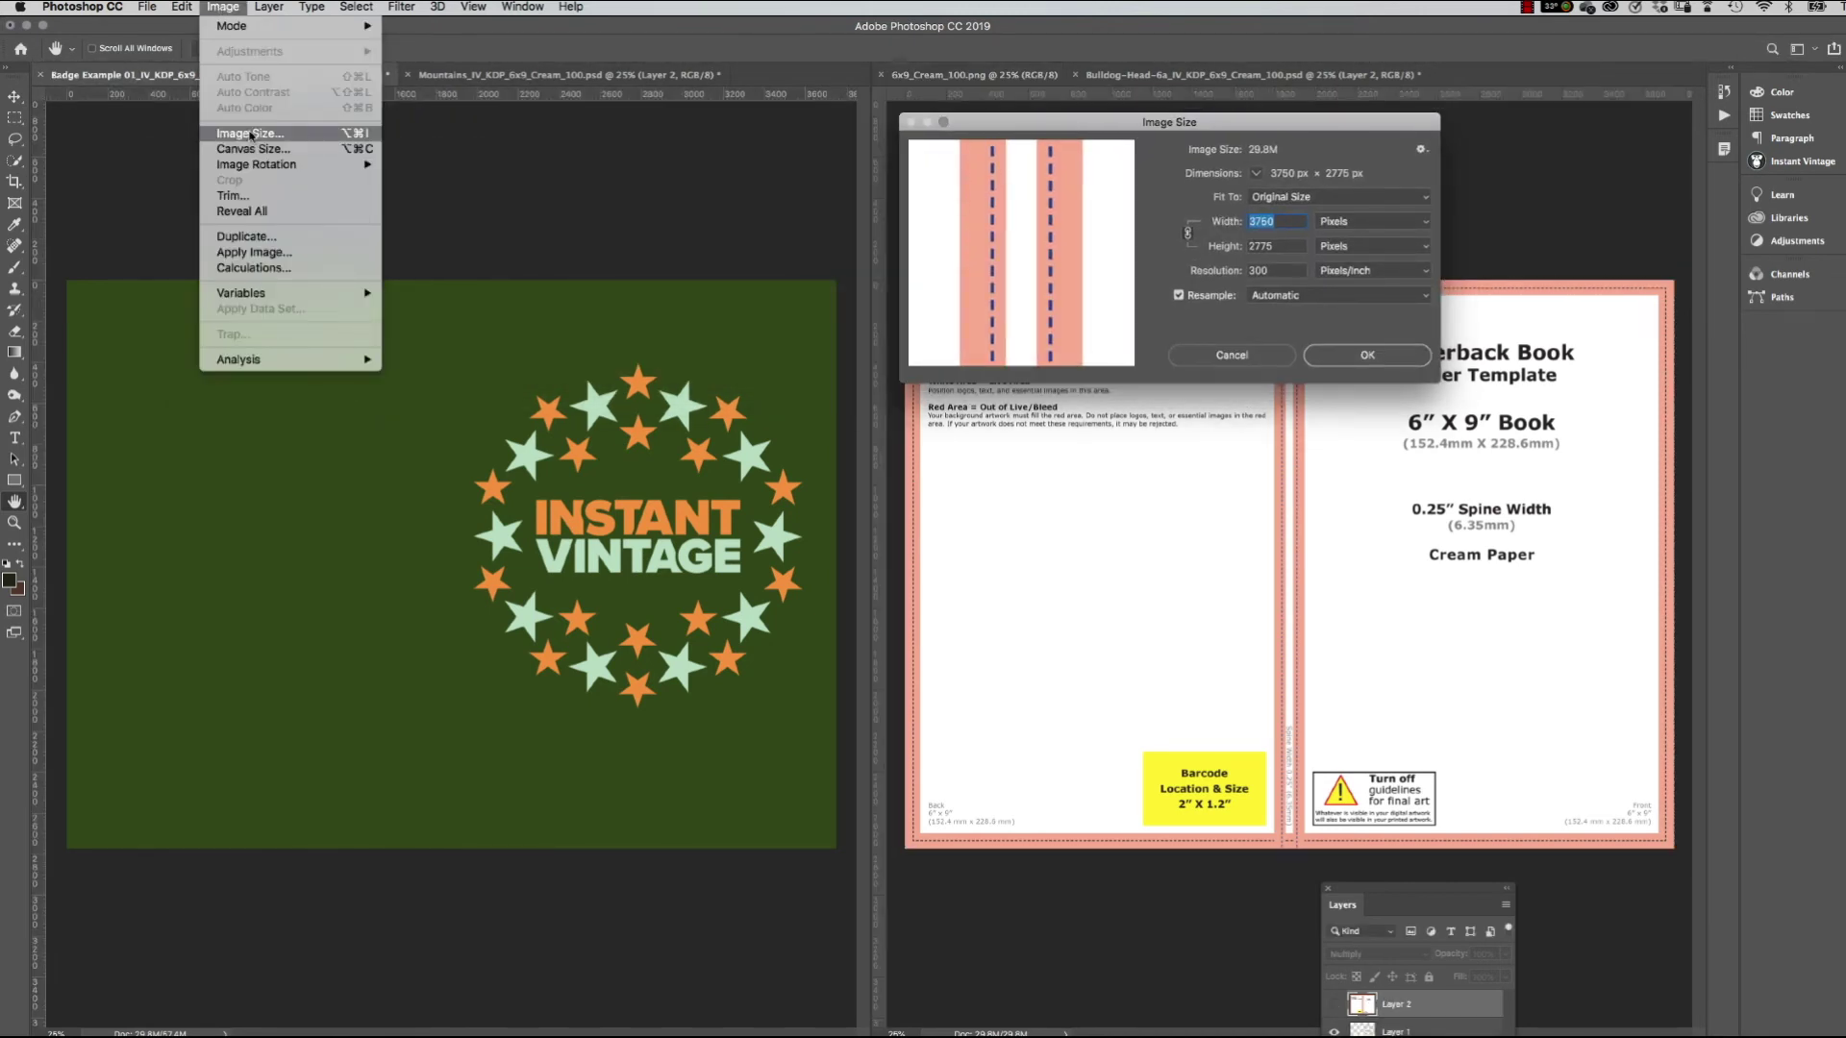
click(250, 134)
click(401, 280)
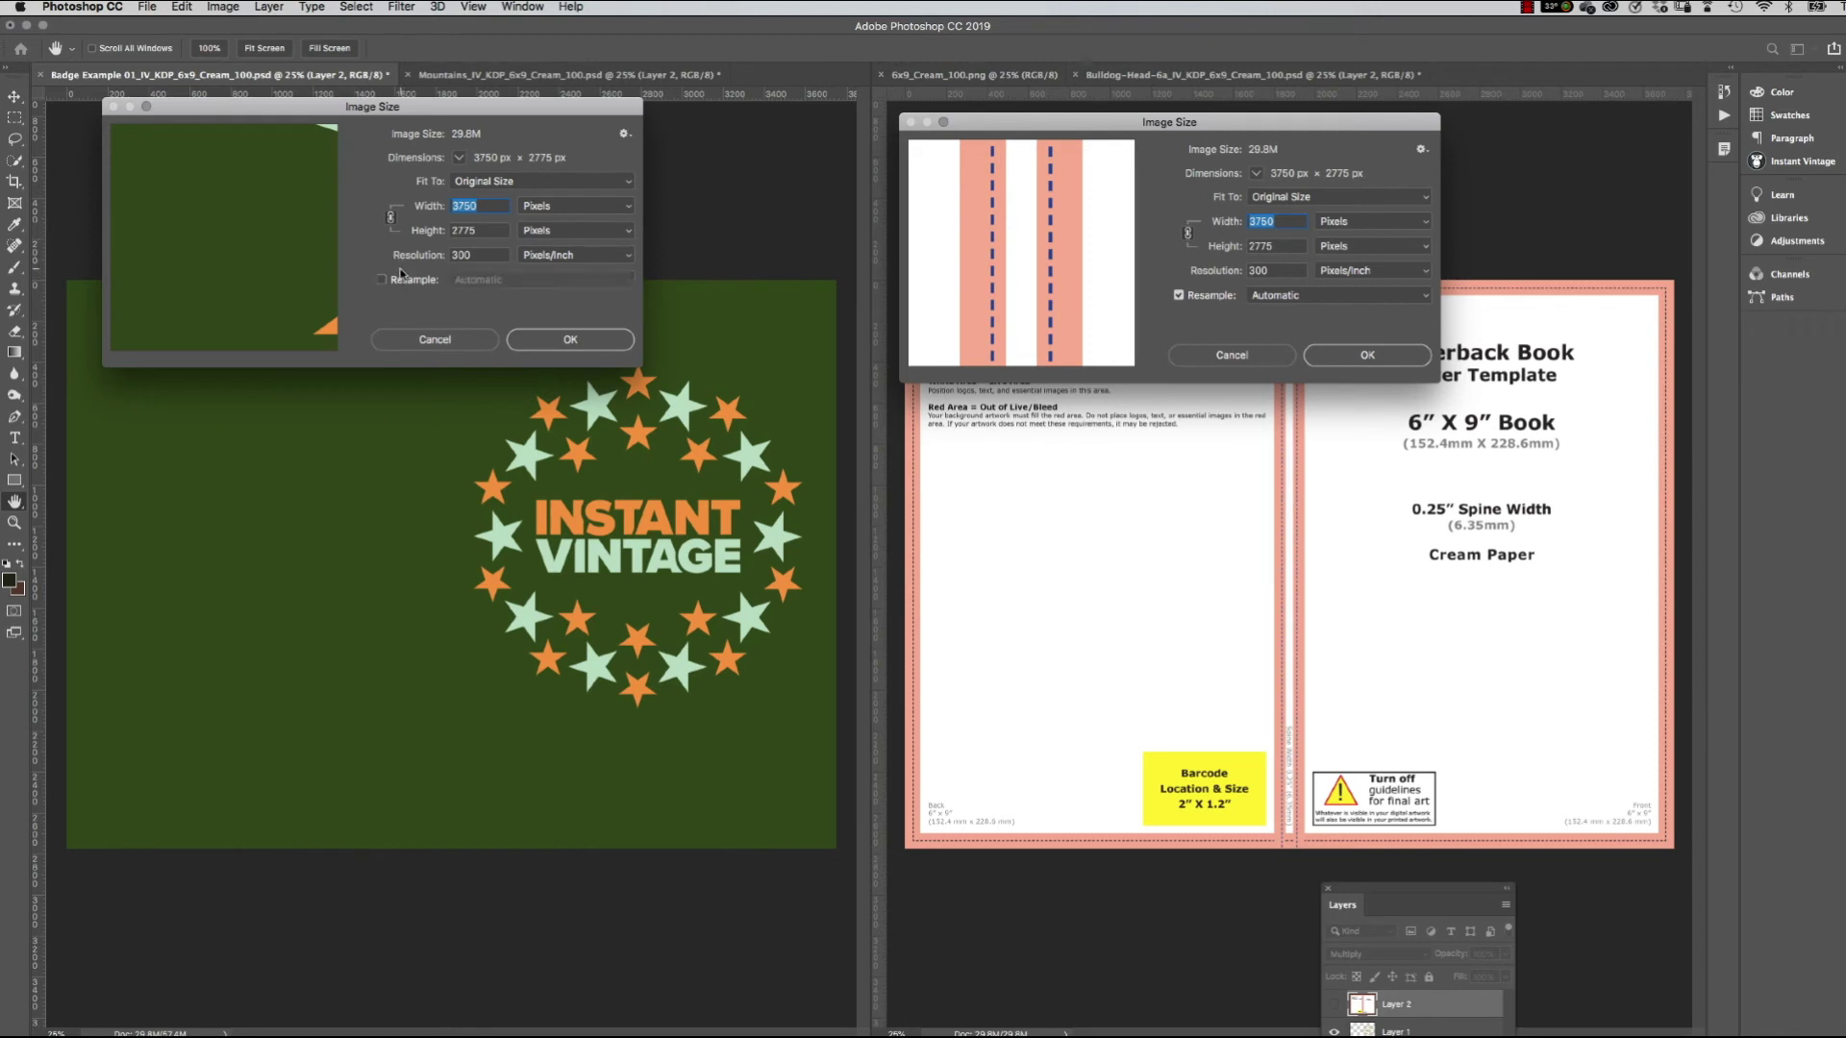
click(571, 340)
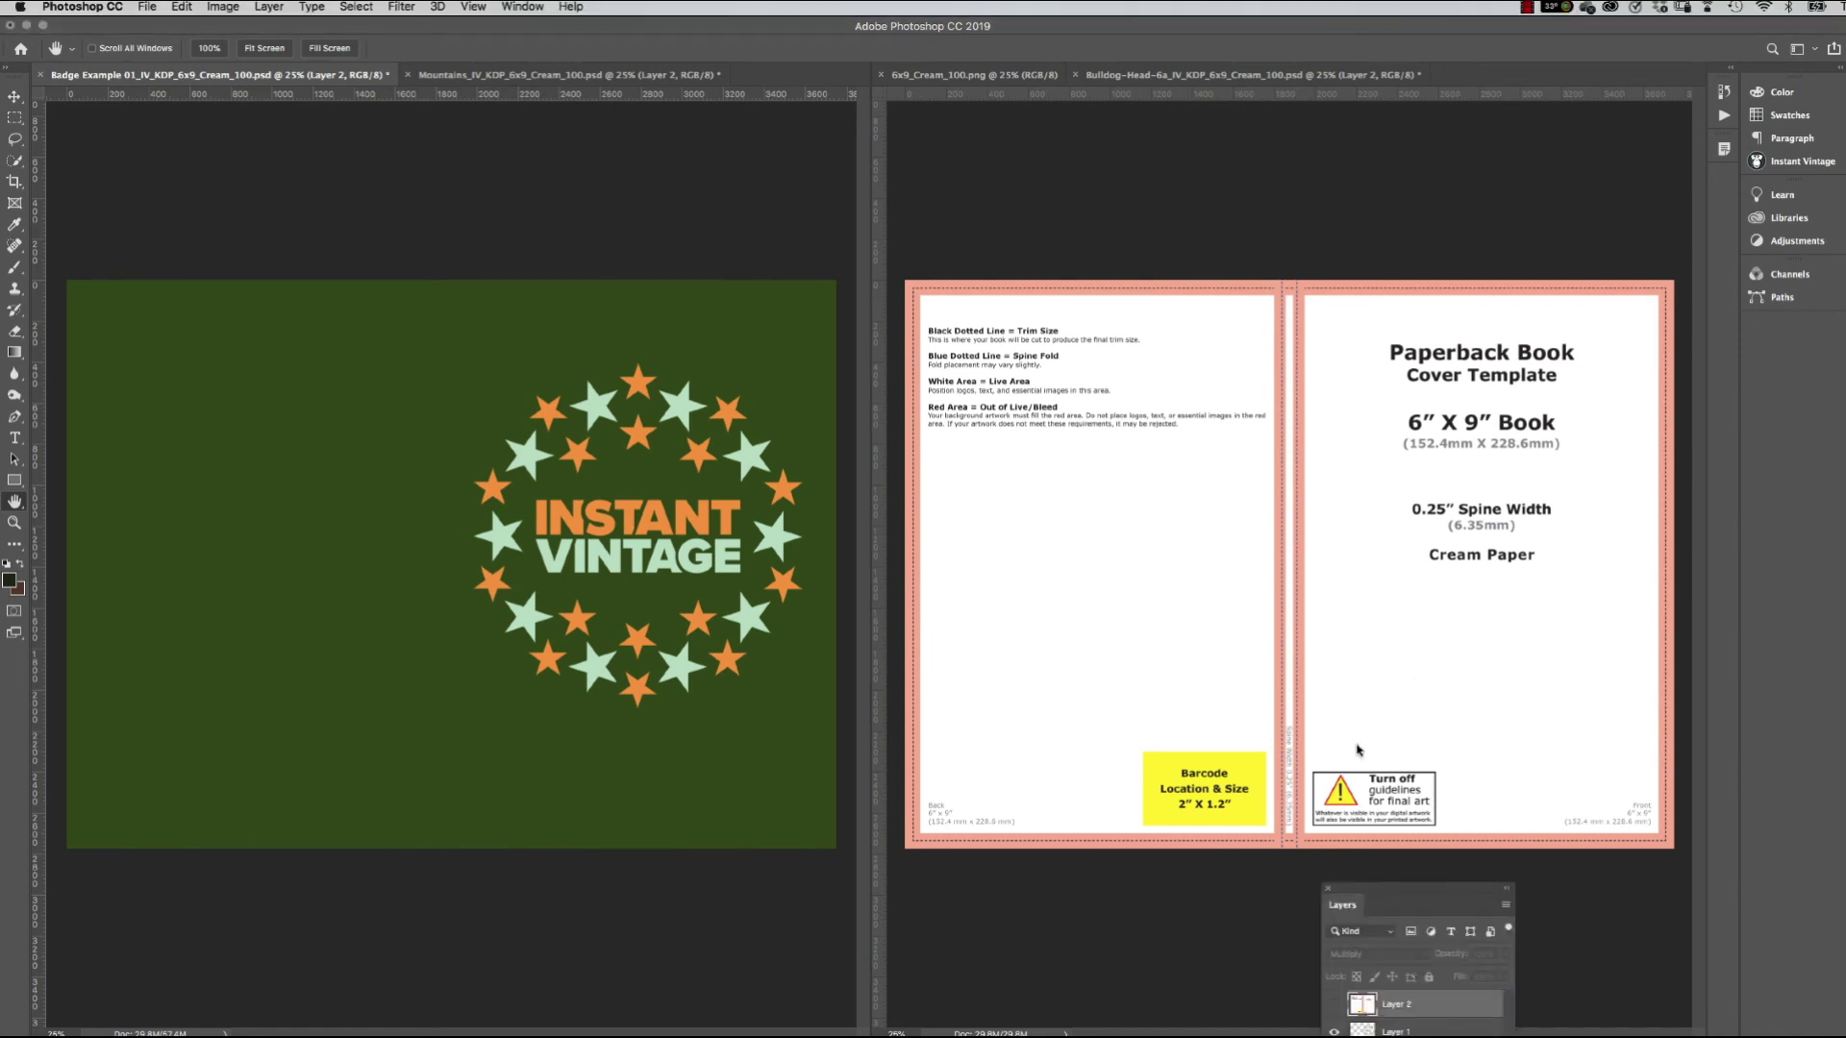
Show the template Layer 2 in the badge and bulldog KDP covers, and switch to the Mountains KDP cover.
drag(1375, 890, 1352, 507)
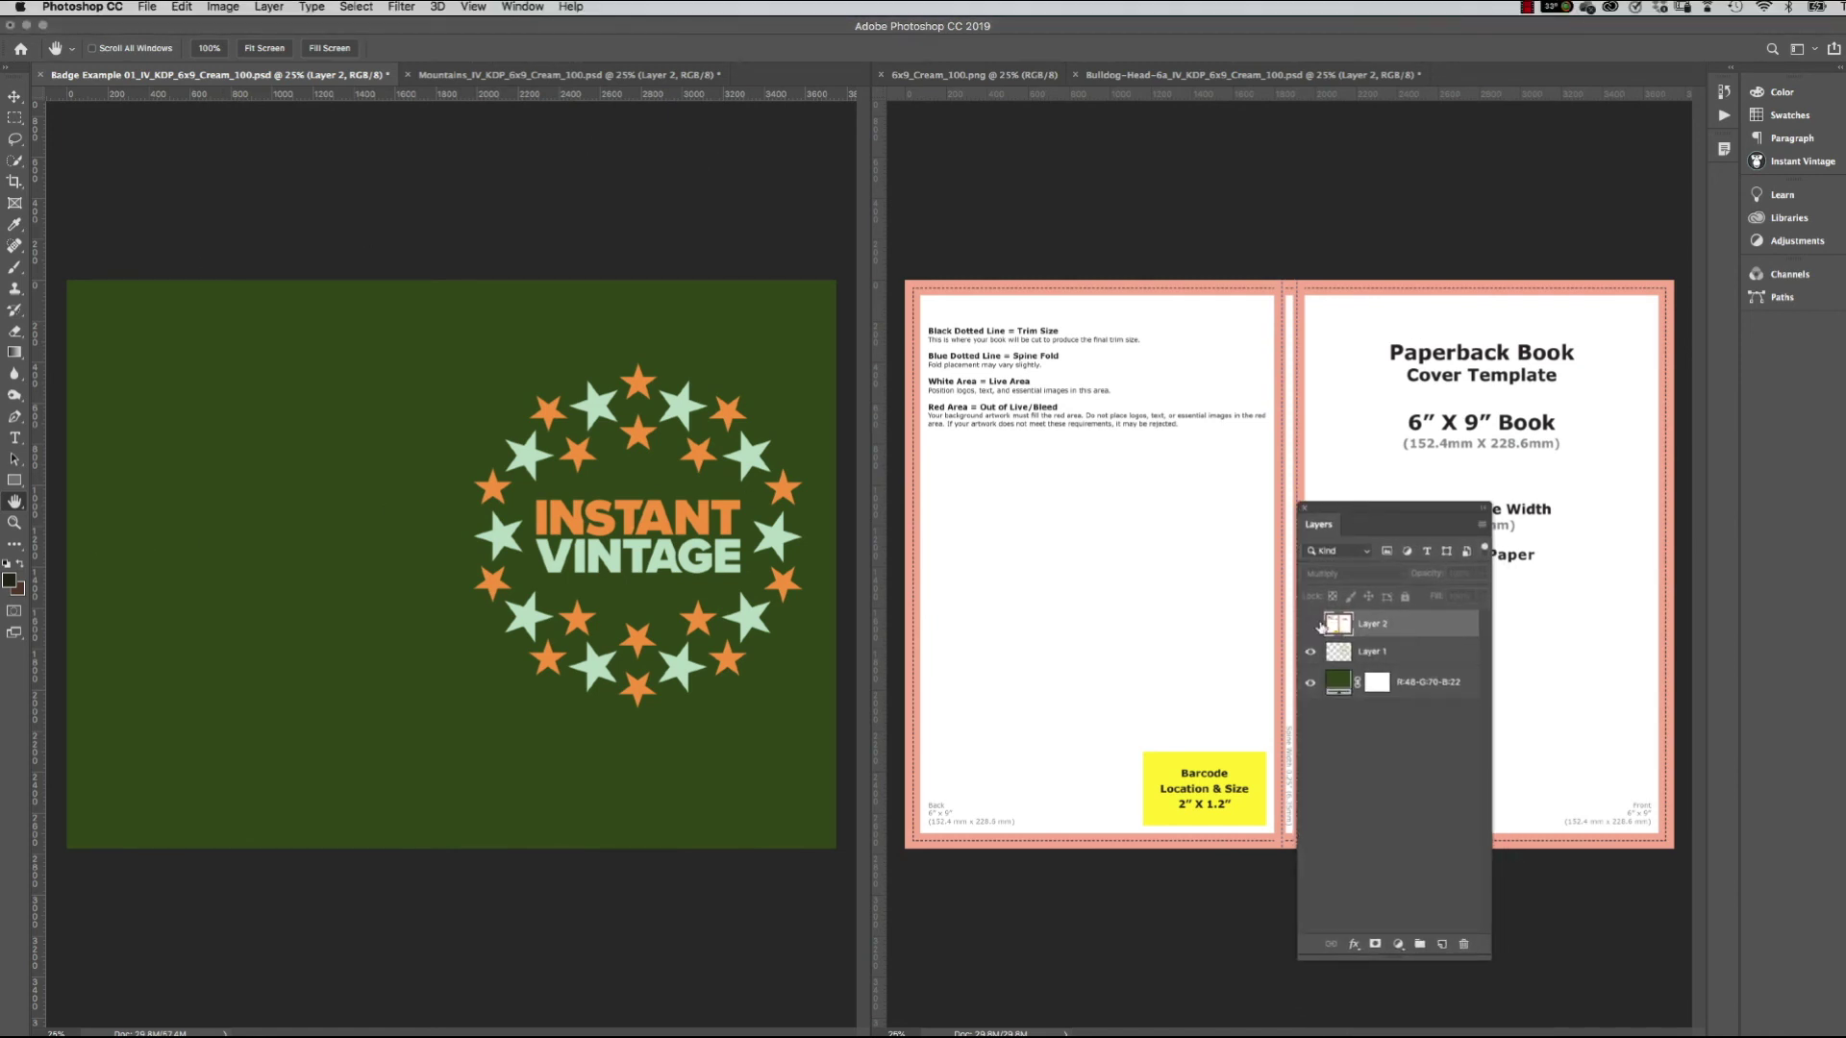
drag(1321, 626, 452, 565)
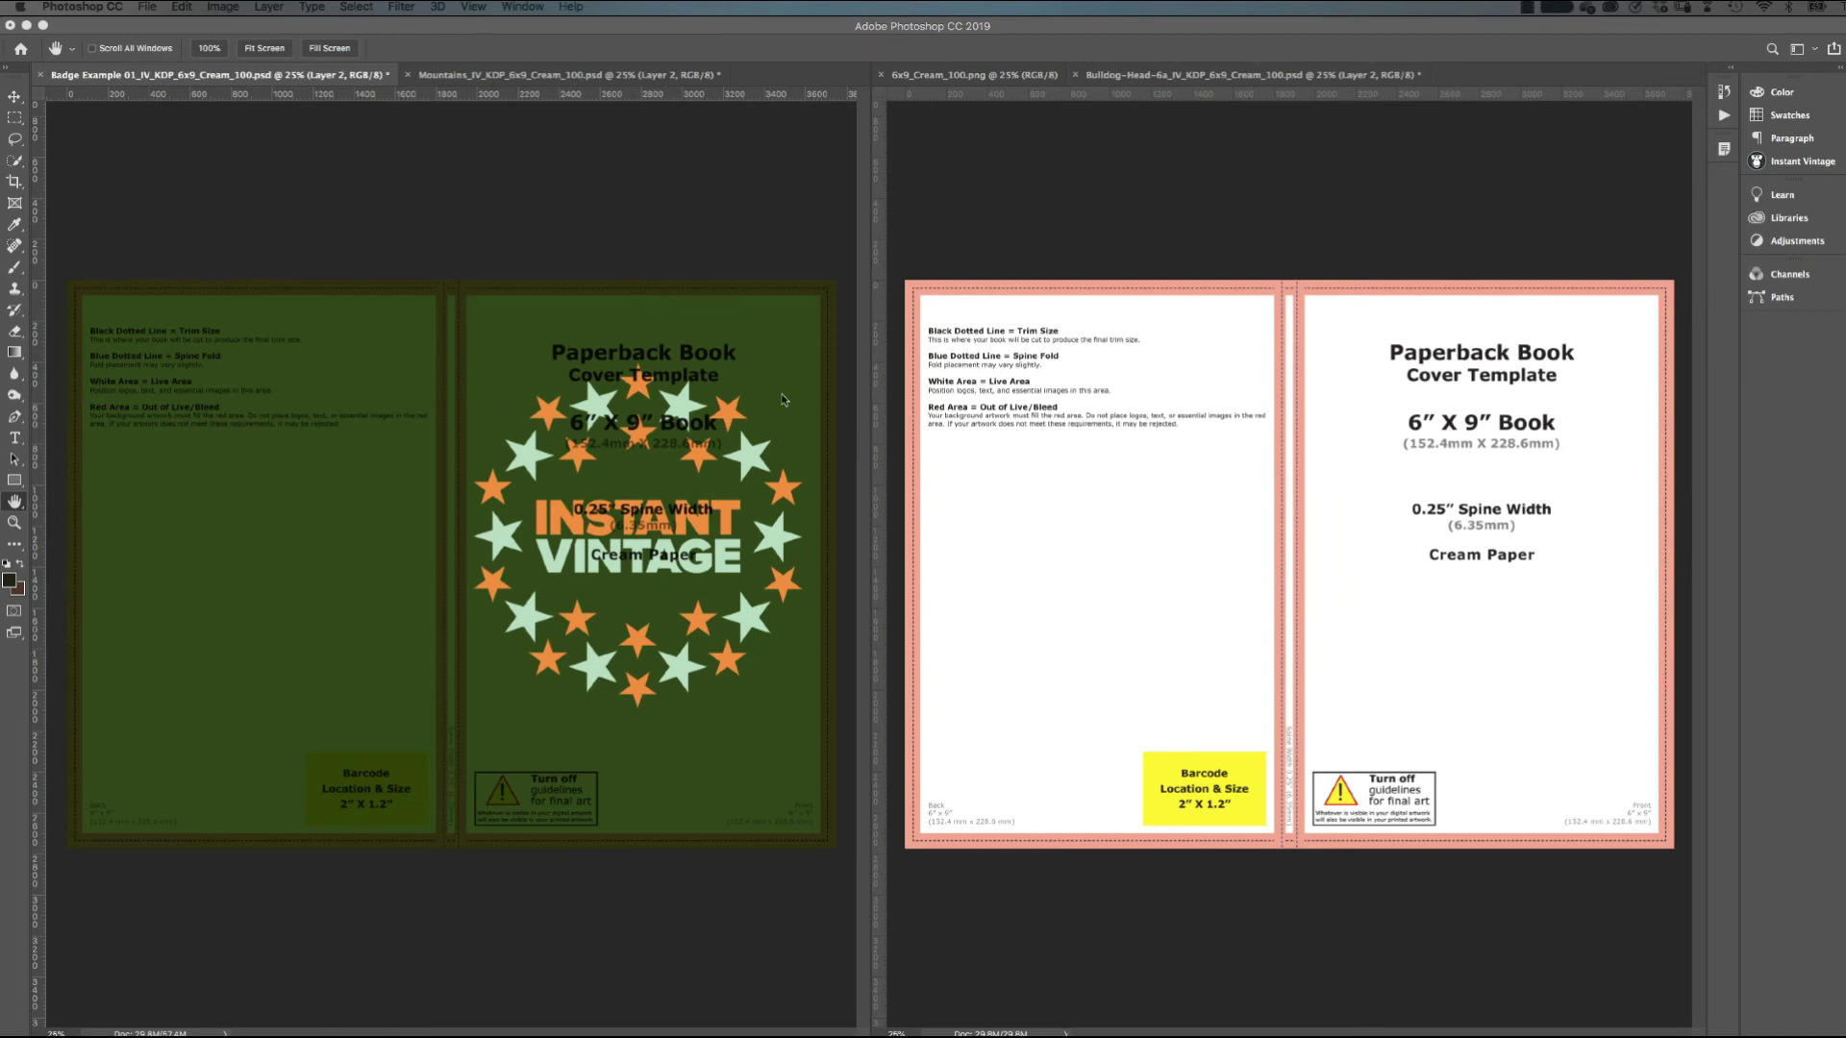
click(977, 390)
click(1028, 587)
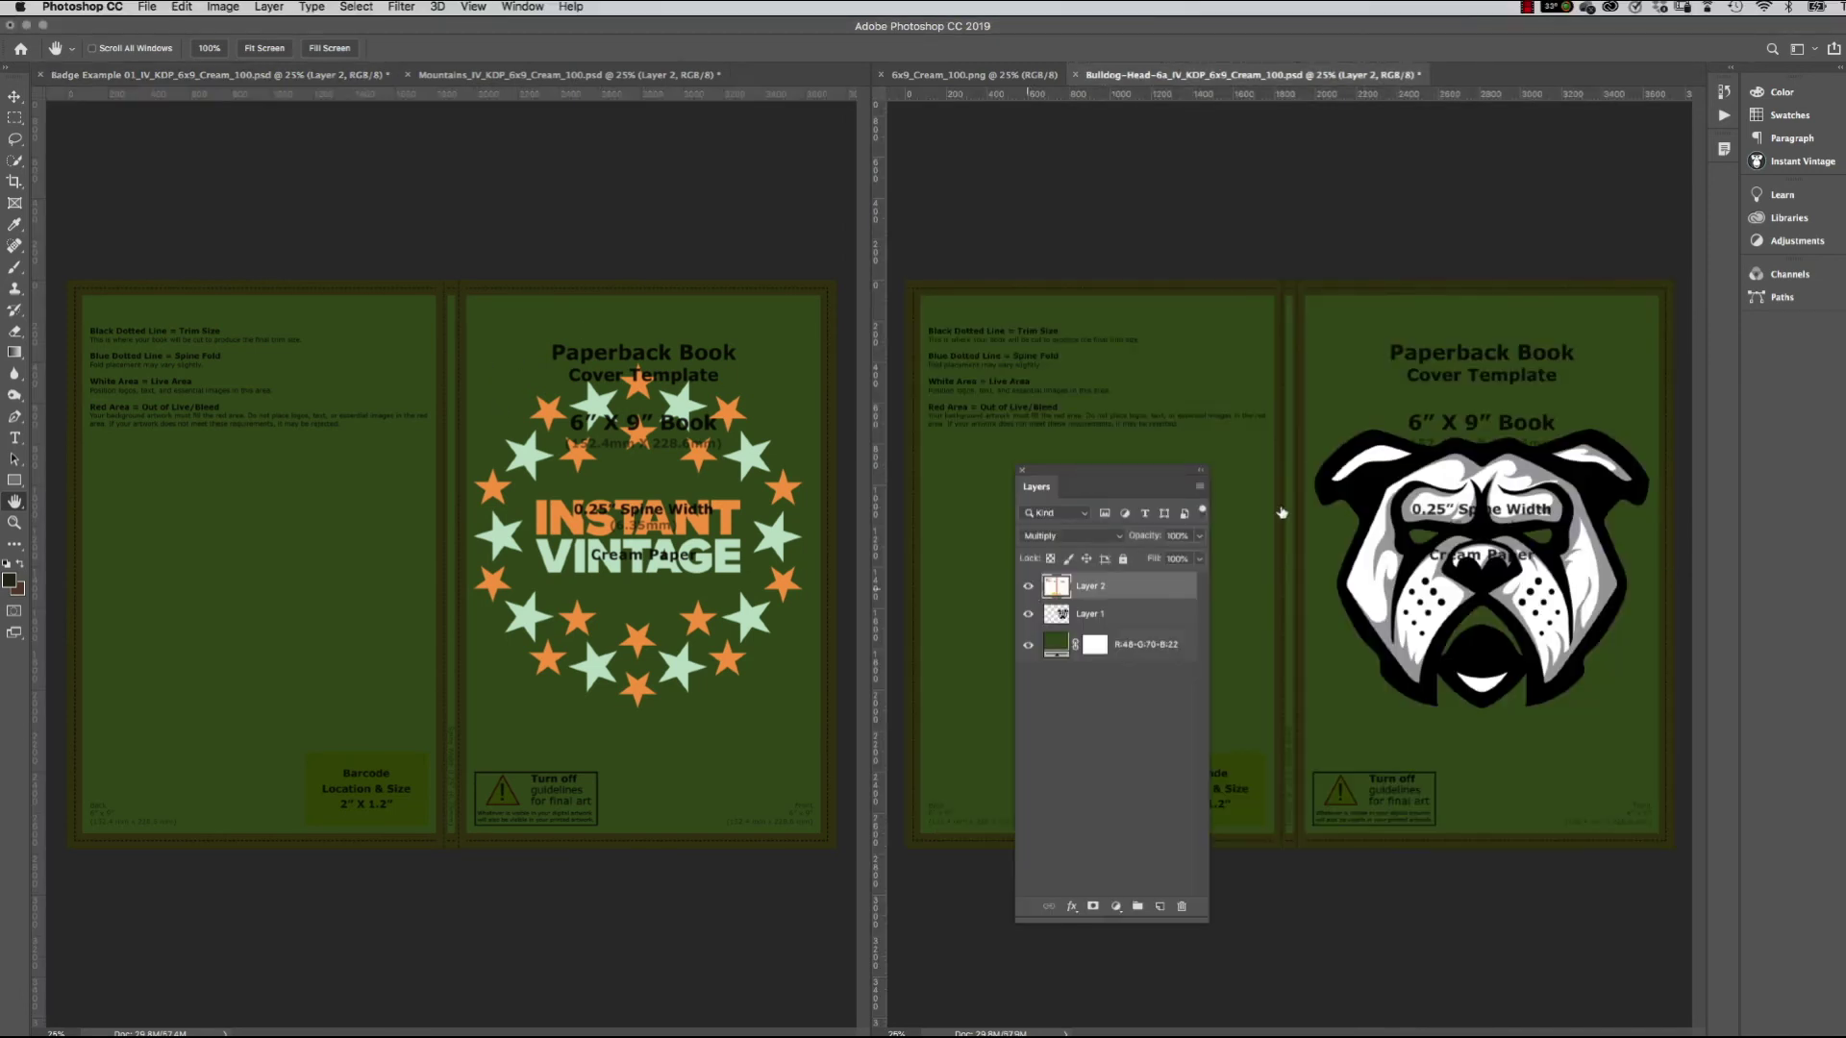
click(240, 77)
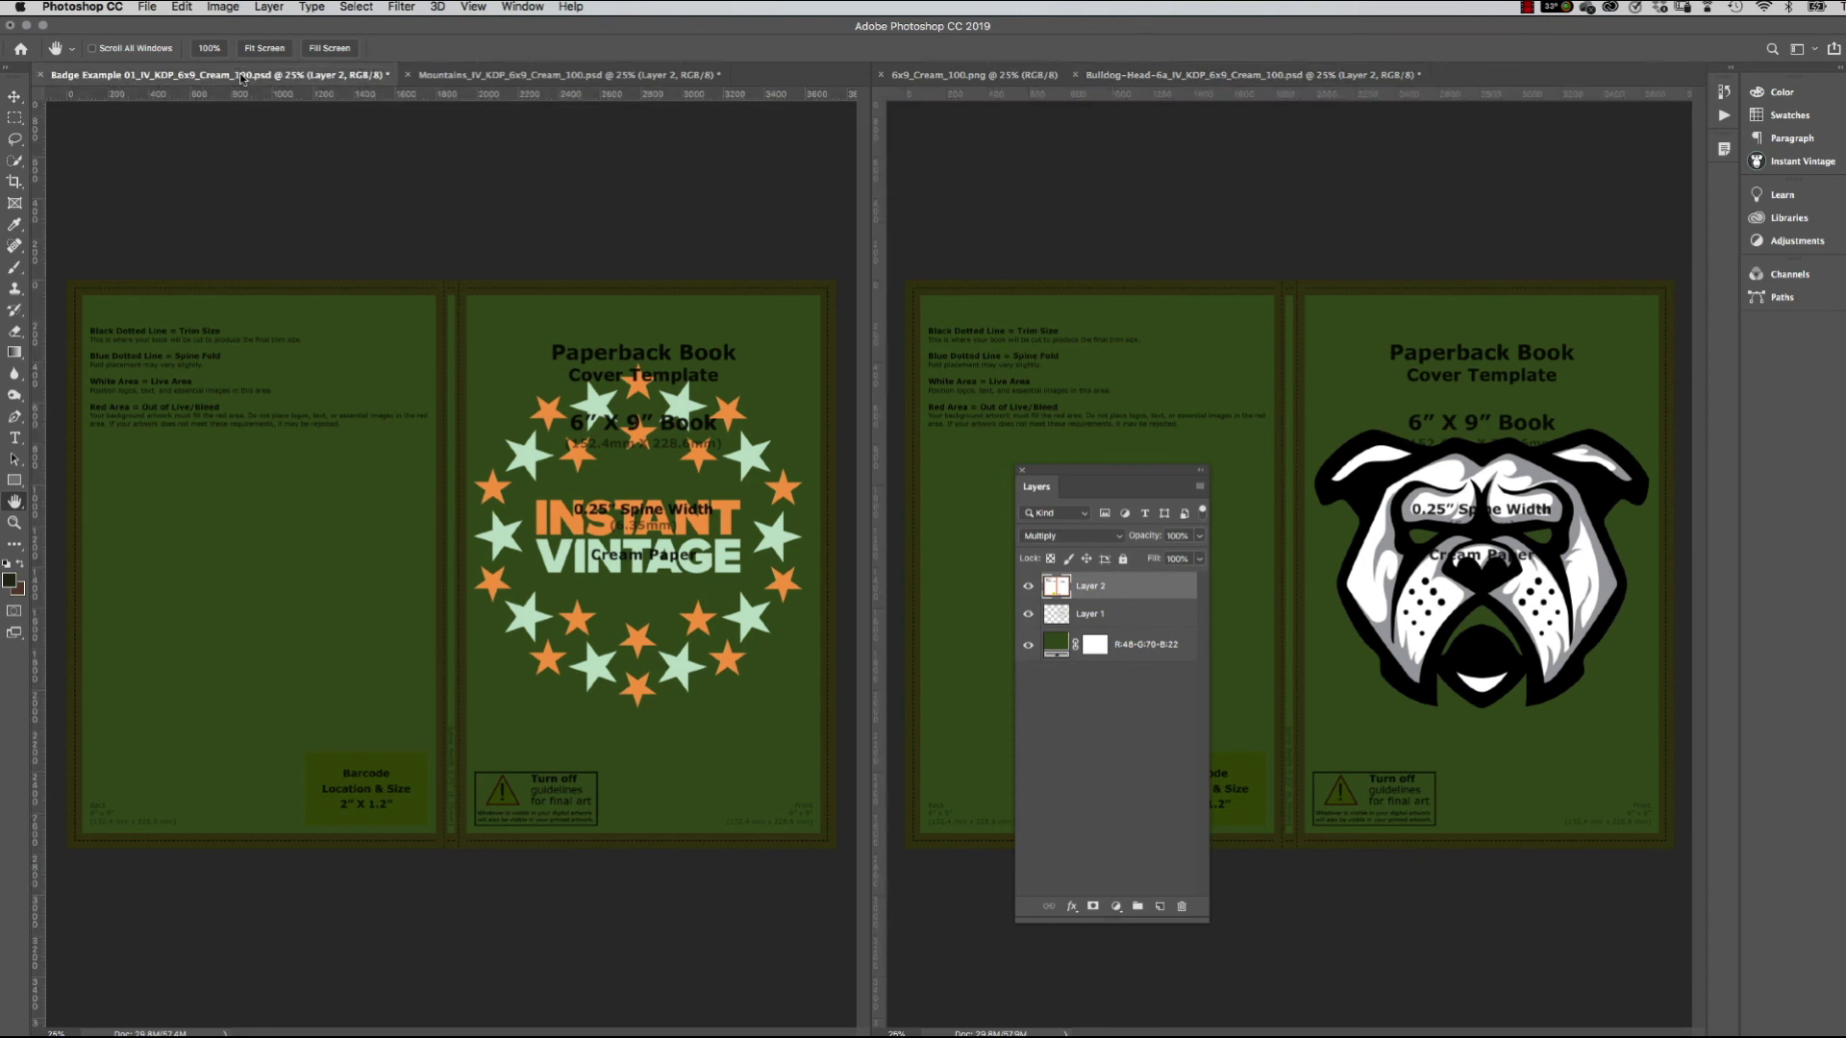
click(510, 75)
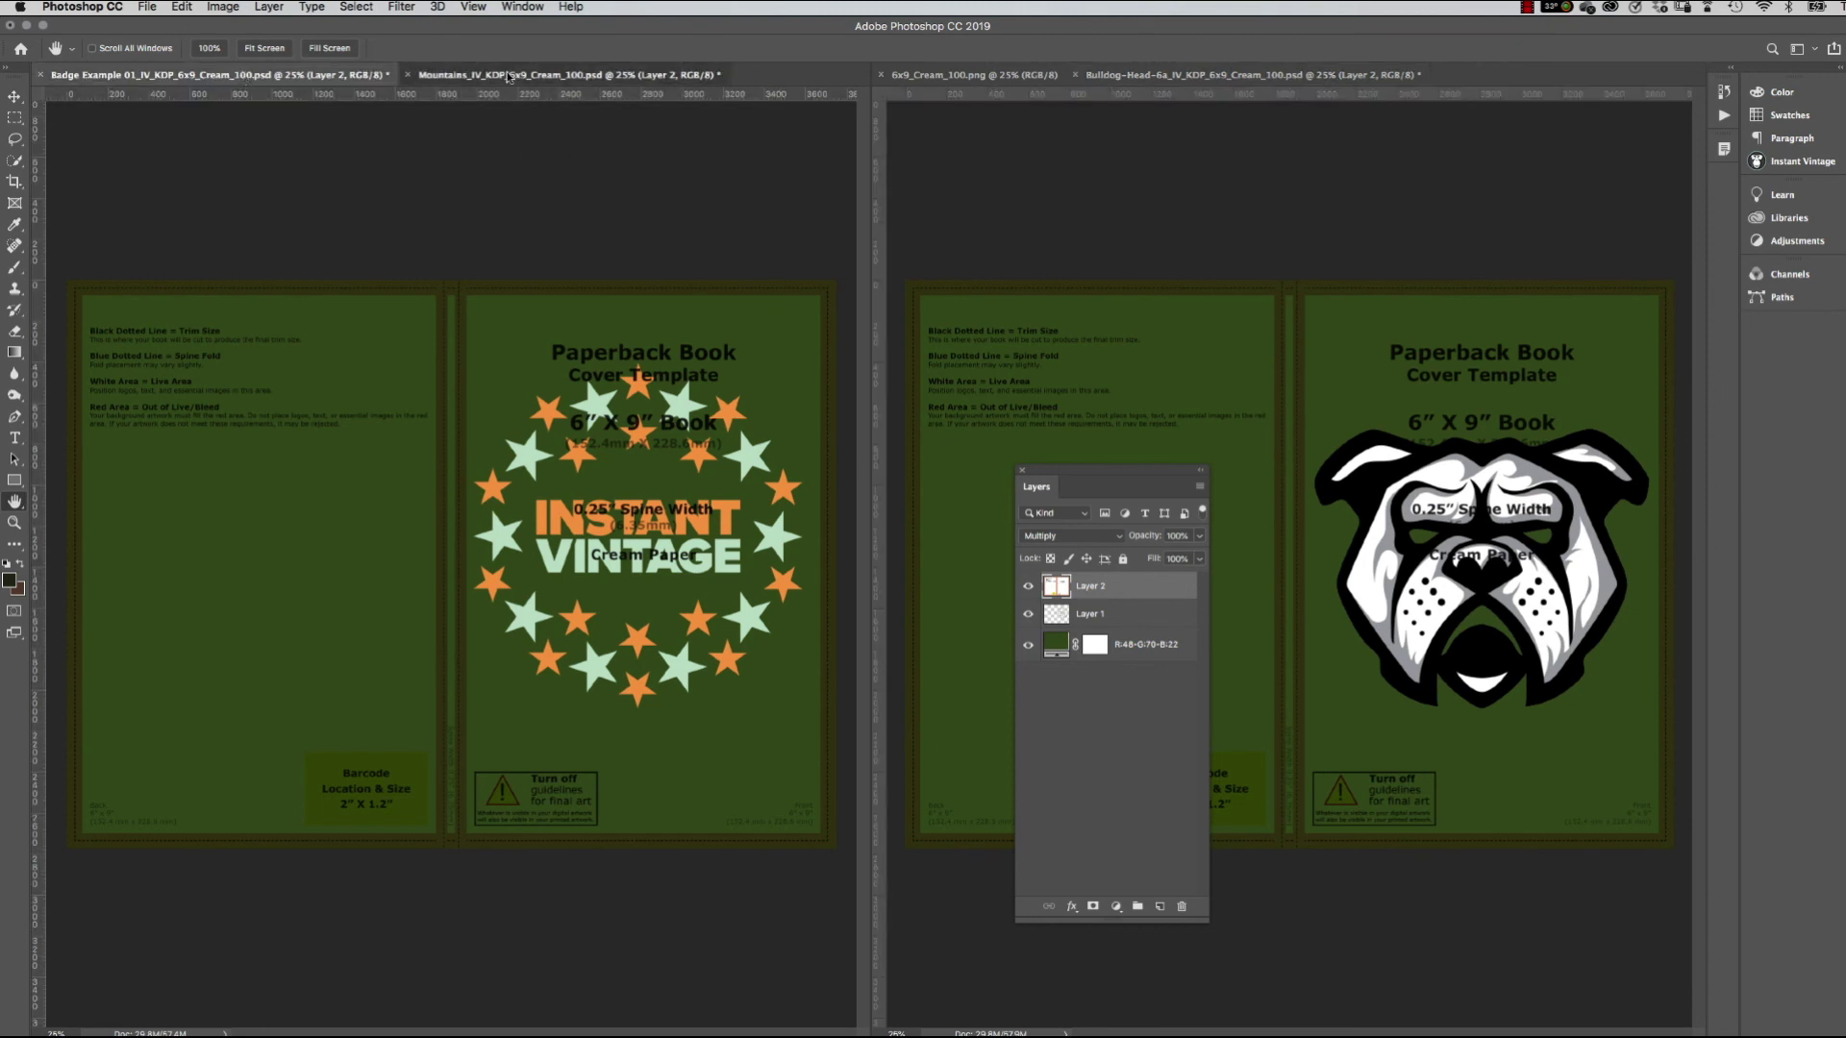